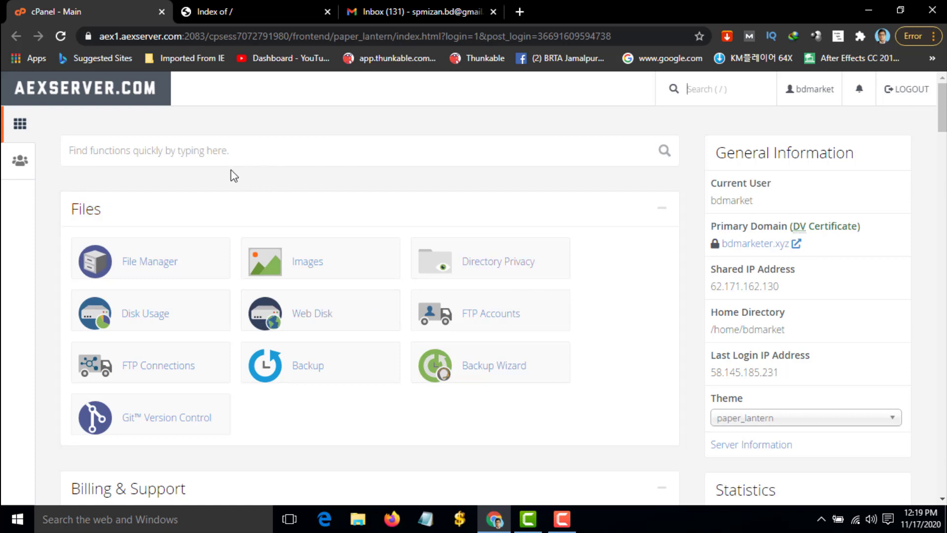
Focus the 'Find functions quickly' search box on the cPanel main dashboard
{"action": "left_click", "coordinate": [176, 156]}
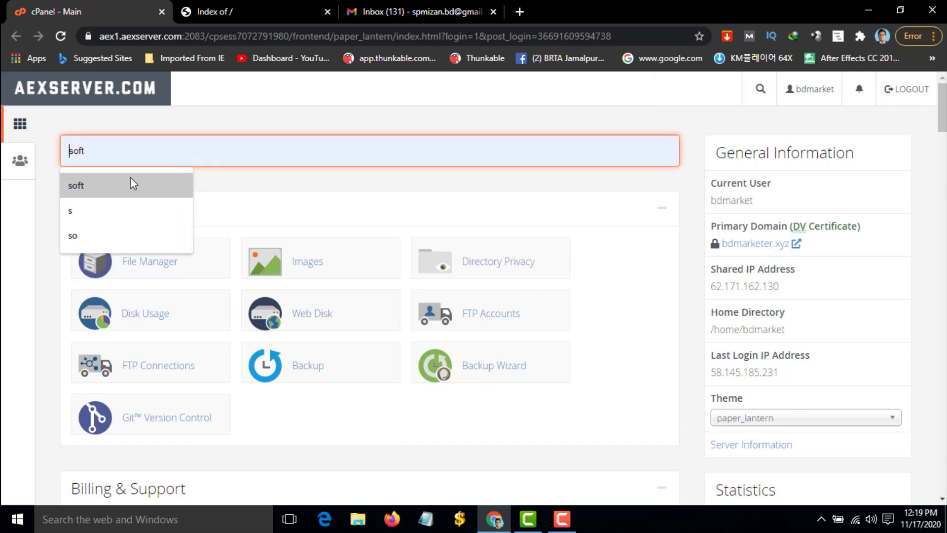
Search 'soft', open Softaculous Apps Installer, and start a new WordPress install
{"action": "type", "text": "soft"}
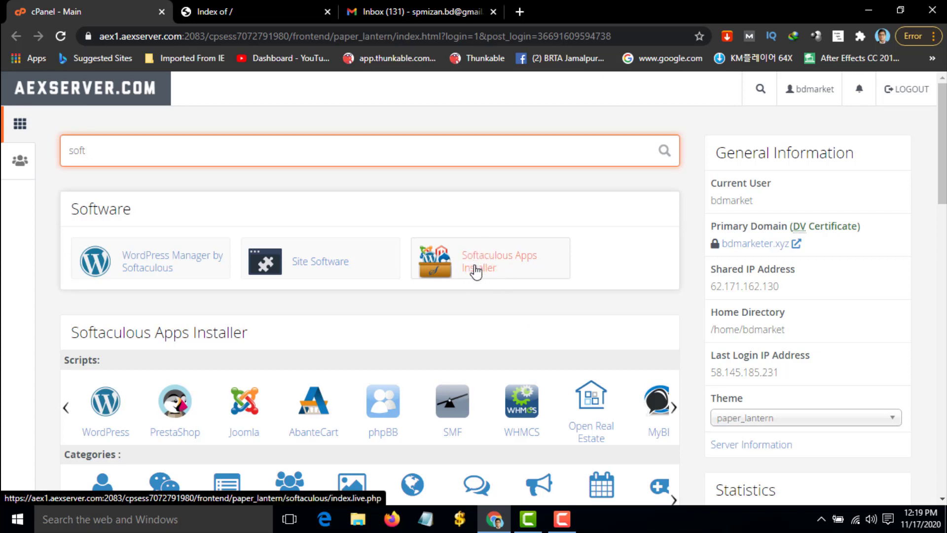
{"action": "left_click", "coordinate": [476, 271]}
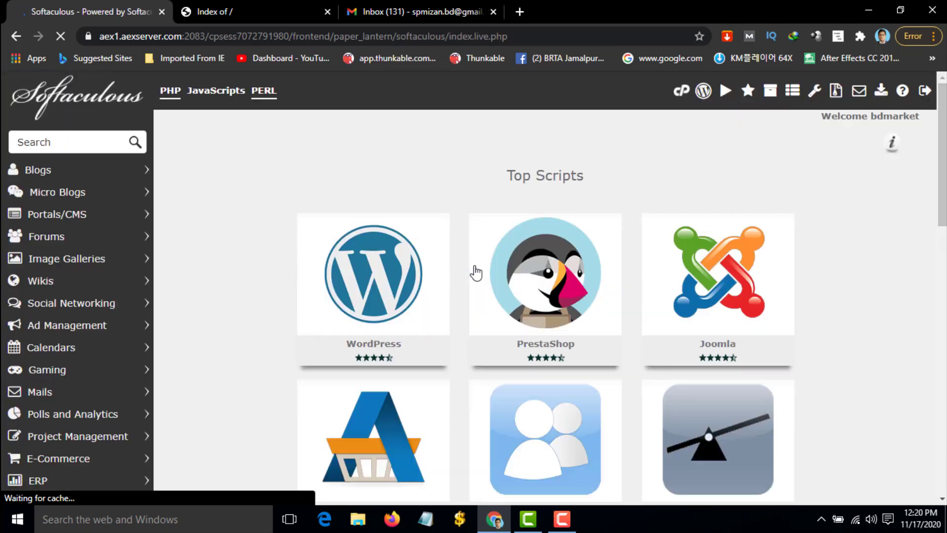
{"action": "mouse_move", "coordinate": [375, 291]}
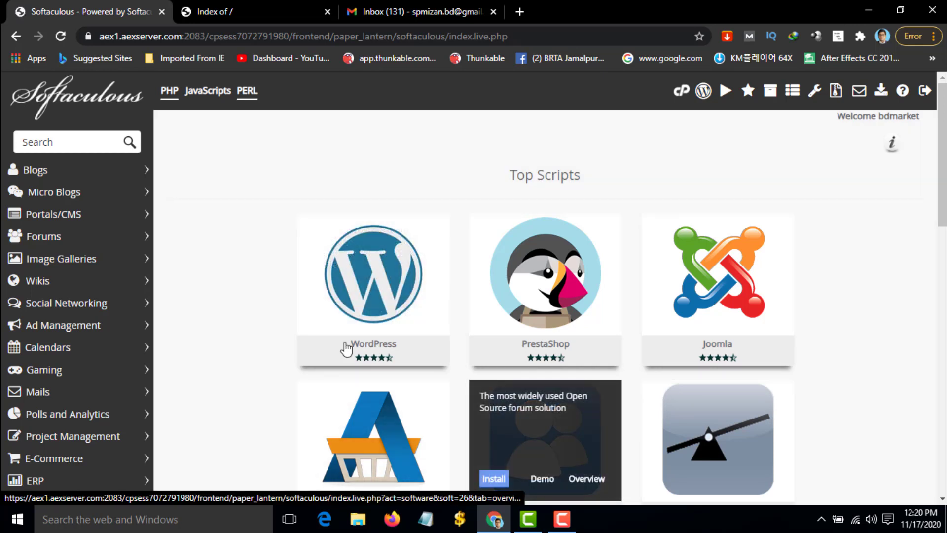
{"action": "left_click", "coordinate": [325, 320]}
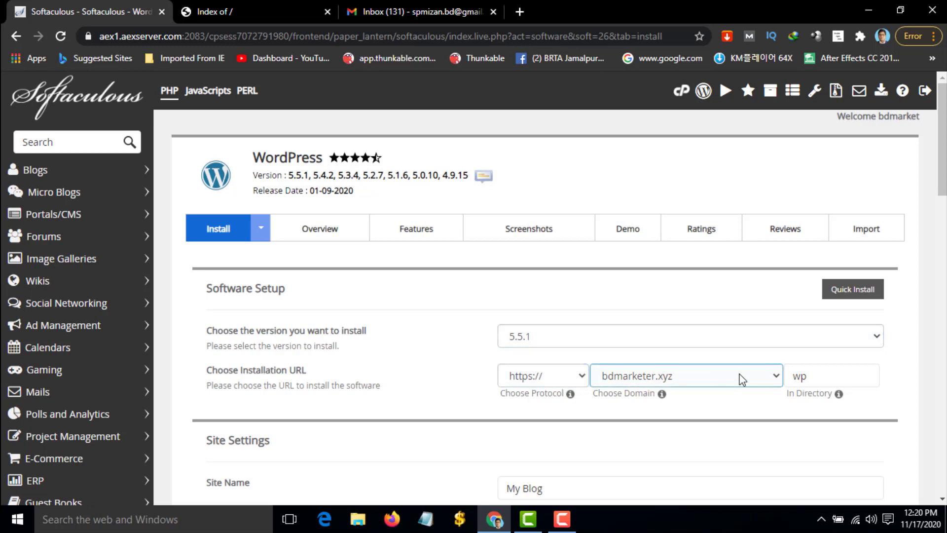
Clear the 'wp' install directory and set the site name to Golf Card City
{"action": "left_click_drag", "start_coordinate": [813, 380], "coordinate": [769, 391]}
{"action": "key", "text": "BackSpace"}
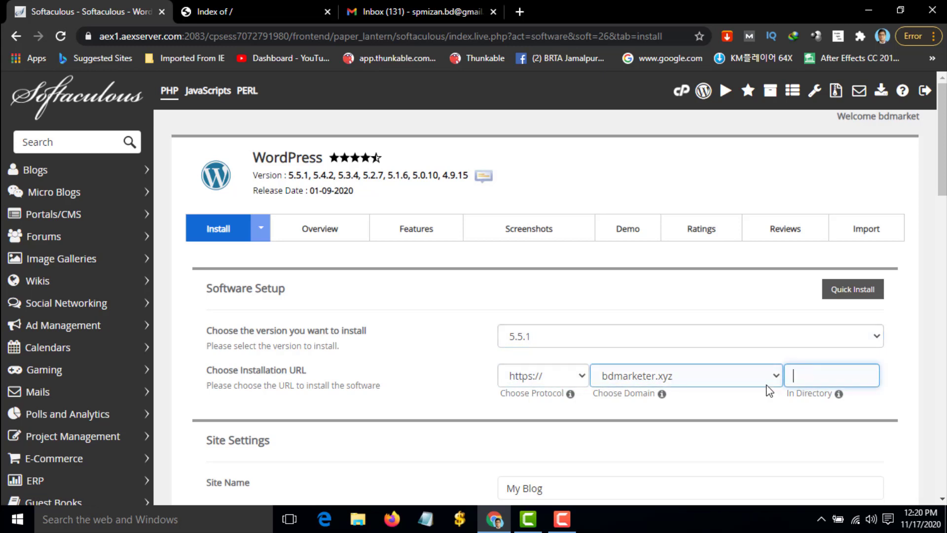
{"action": "scroll", "coordinate": [768, 391], "scroll_direction": "down", "scroll_amount": 3}
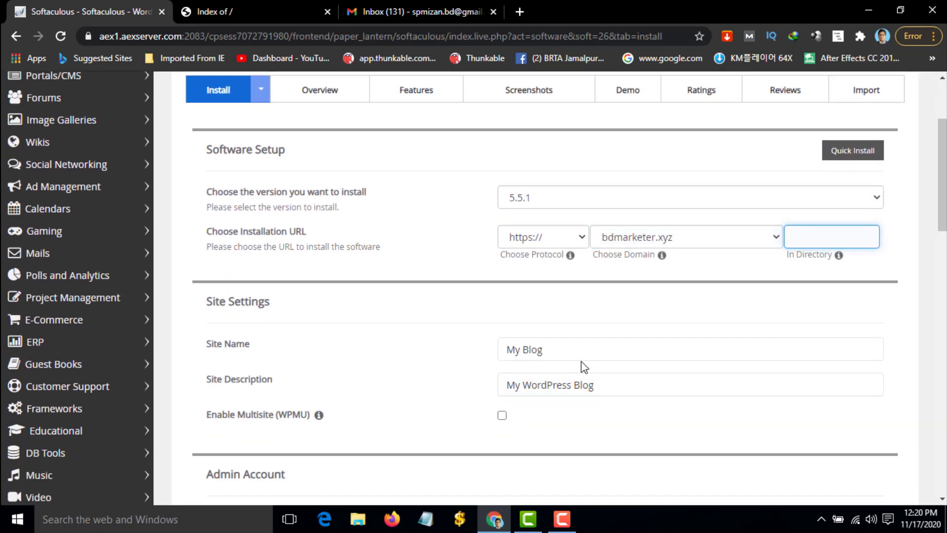
{"action": "left_click", "coordinate": [543, 350]}
{"action": "left_click_drag", "start_coordinate": [543, 349], "coordinate": [476, 359]}
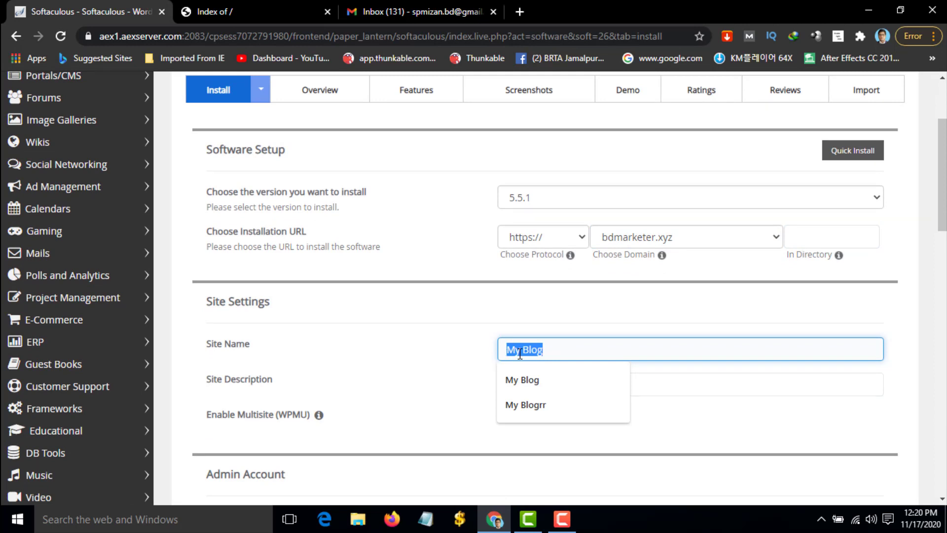
{"action": "type", "text": "Golf Card City"}
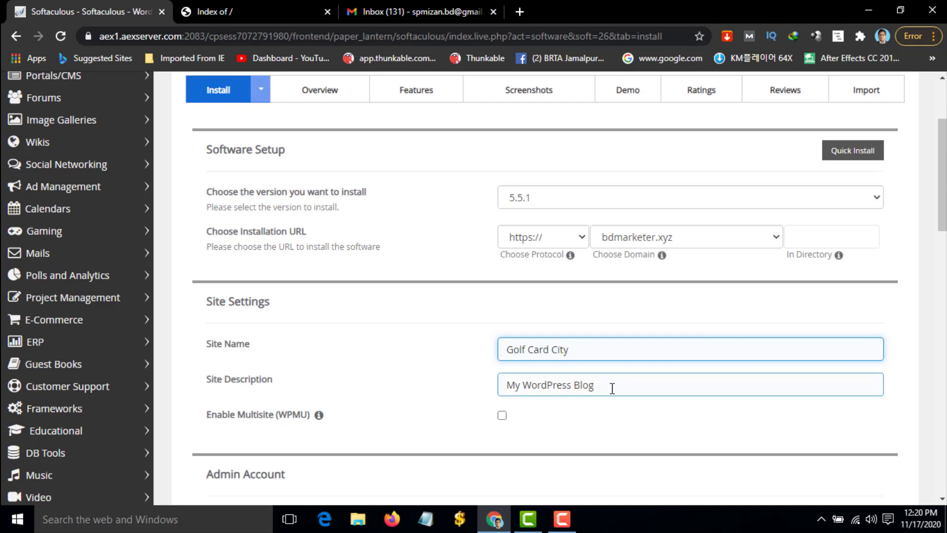
{"action": "triple_click", "coordinate": [610, 389]}
{"action": "left_click", "coordinate": [442, 370]}
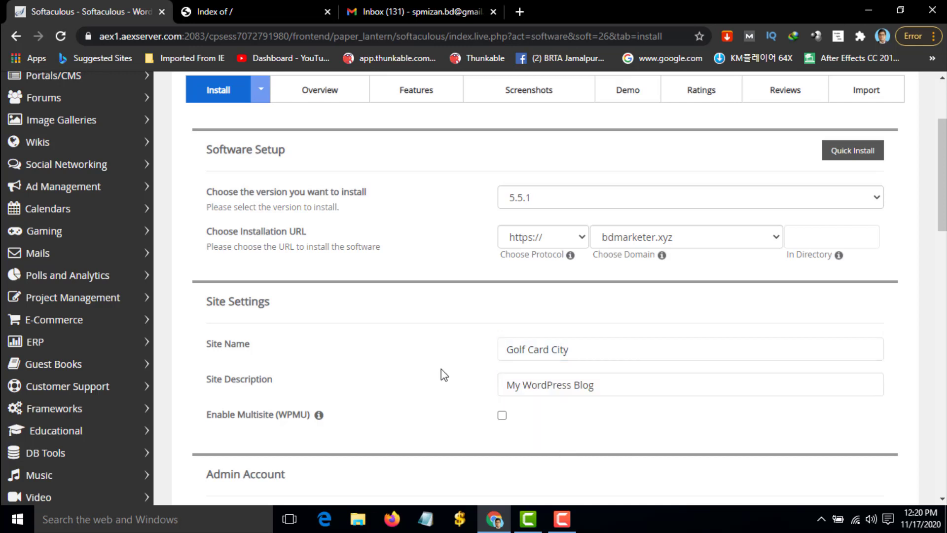
{"action": "scroll", "coordinate": [471, 376], "scroll_direction": "down", "scroll_amount": 3}
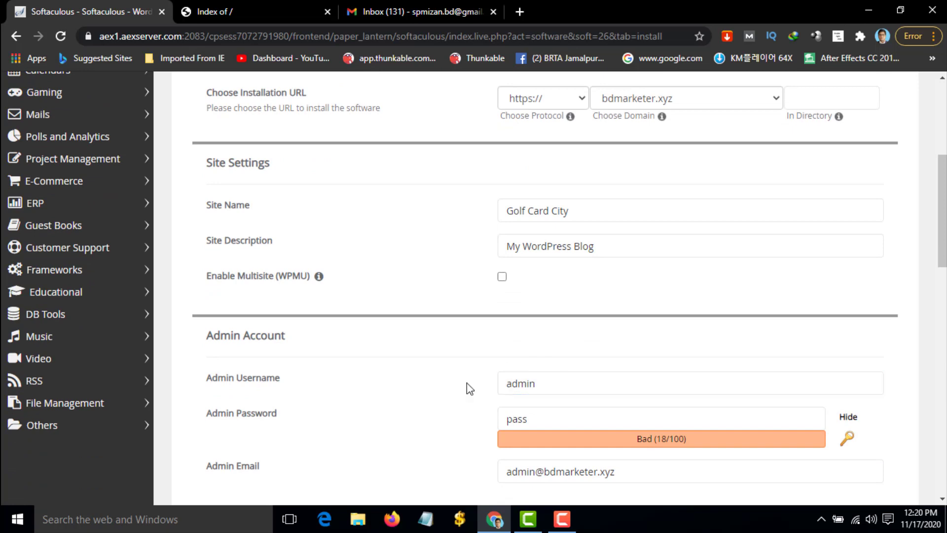
{"action": "scroll", "coordinate": [562, 369], "scroll_direction": "down", "scroll_amount": 2}
{"action": "left_click", "coordinate": [554, 352]}
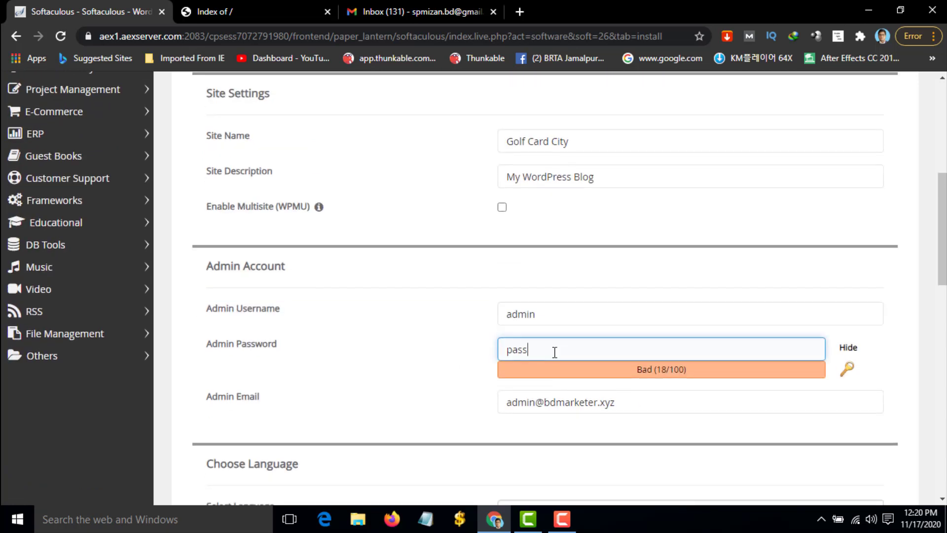
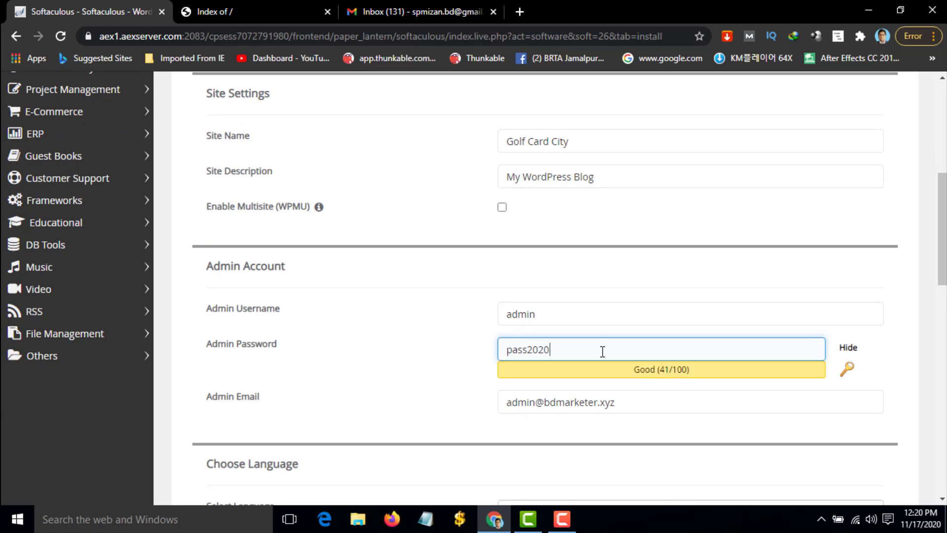
{"action": "left_click", "coordinate": [584, 404]}
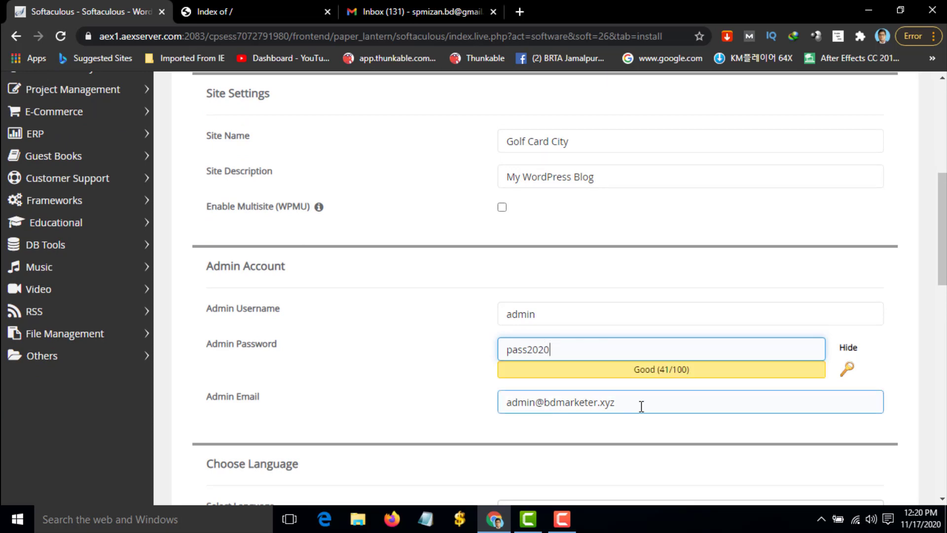
{"action": "left_click_drag", "start_coordinate": [641, 406], "coordinate": [502, 407]}
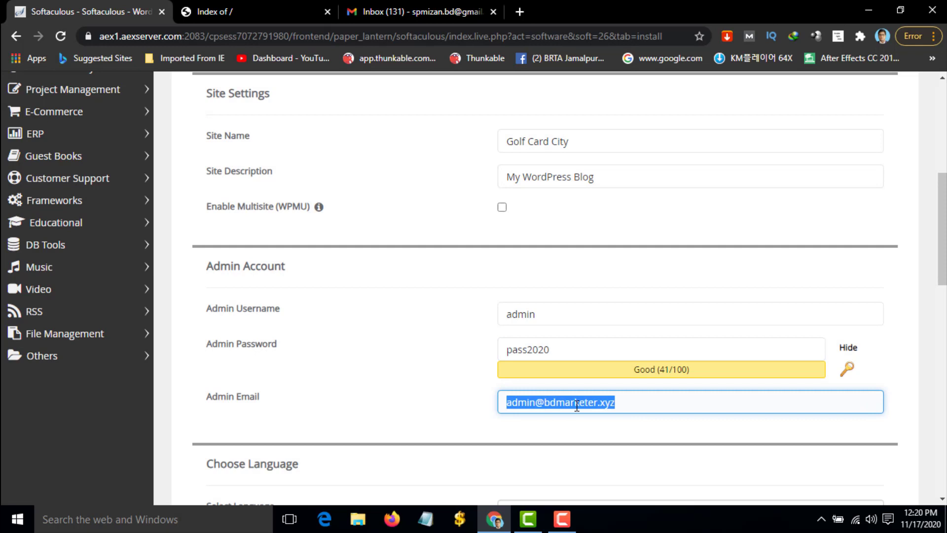
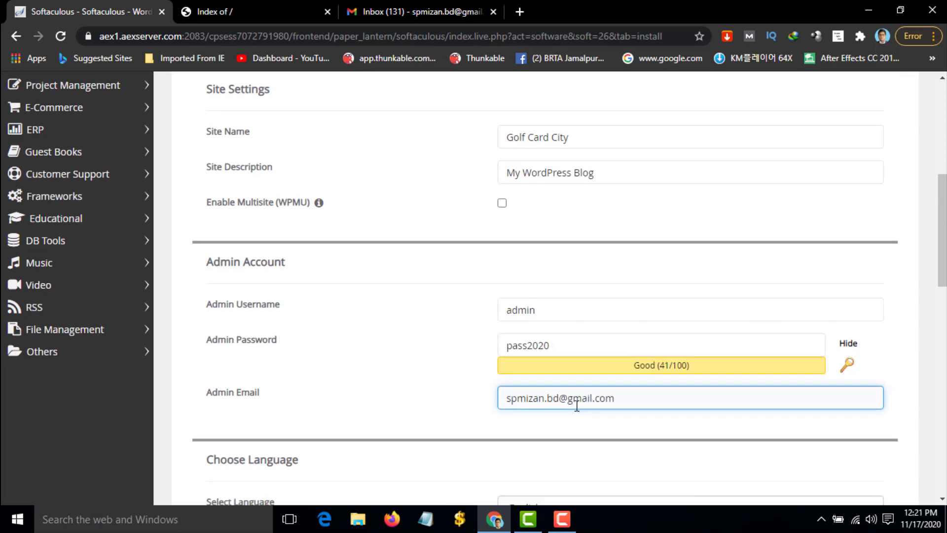
Run the WordPress installation from the bottom of the form
{"action": "scroll", "coordinate": [576, 405], "scroll_direction": "down", "scroll_amount": 3}
{"action": "scroll", "coordinate": [604, 390], "scroll_direction": "down", "scroll_amount": 5}
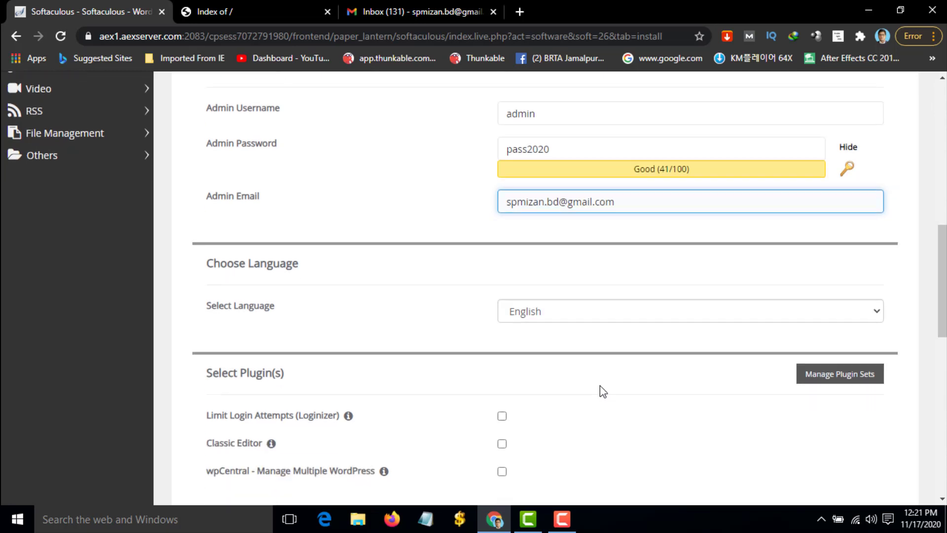
{"action": "scroll", "coordinate": [599, 384], "scroll_direction": "down", "scroll_amount": 5}
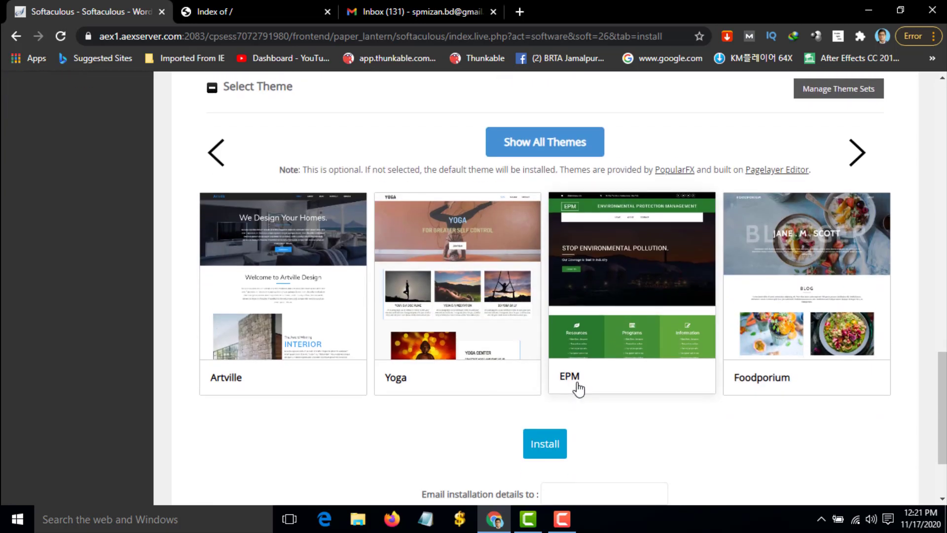
{"action": "left_click", "coordinate": [552, 444]}
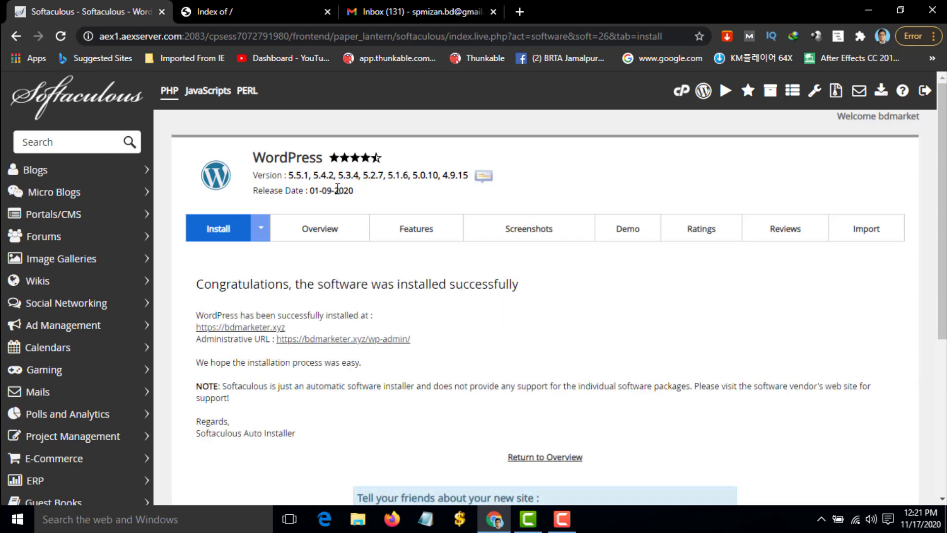
Reload the live site in its tab, then open Softaculous's Administrative URL link
{"action": "left_click", "coordinate": [217, 13]}
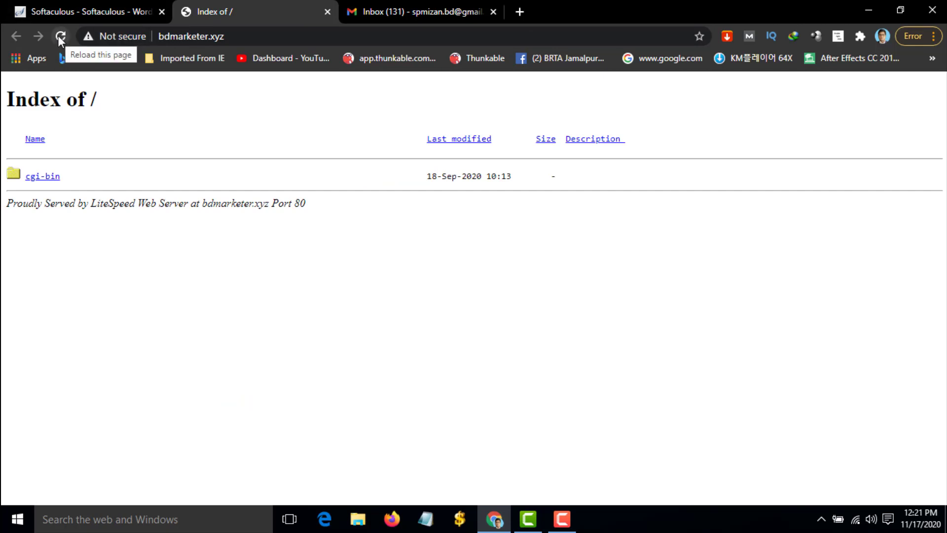
{"action": "left_click", "coordinate": [59, 36]}
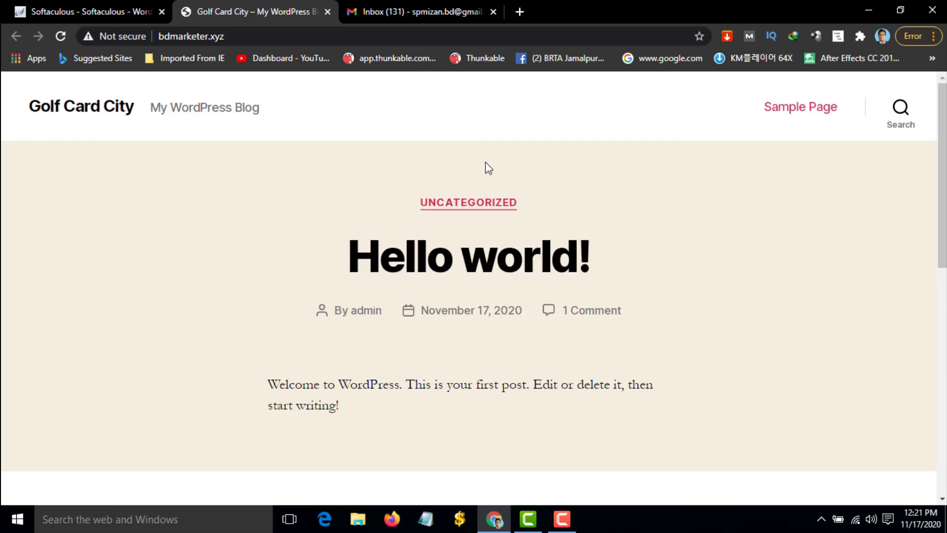
{"action": "left_click", "coordinate": [91, 10]}
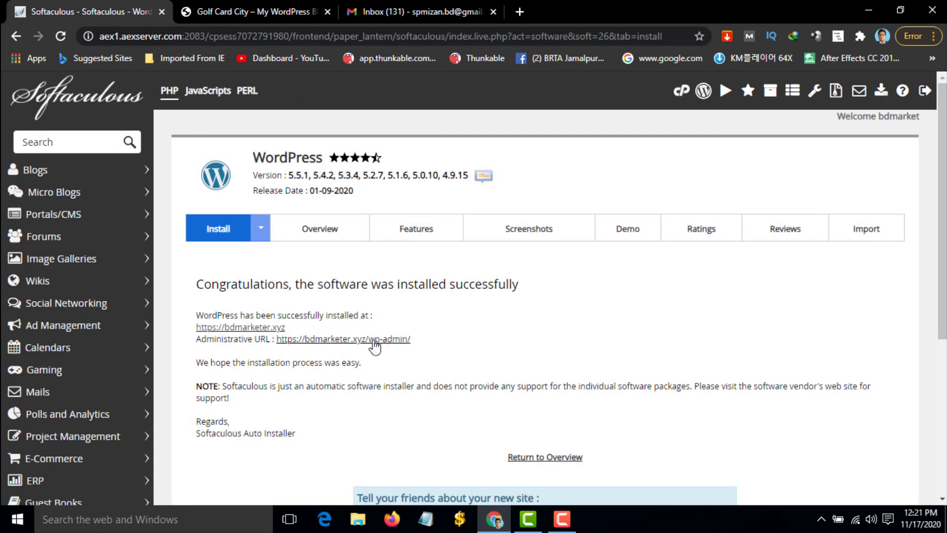
{"action": "left_click", "coordinate": [331, 340]}
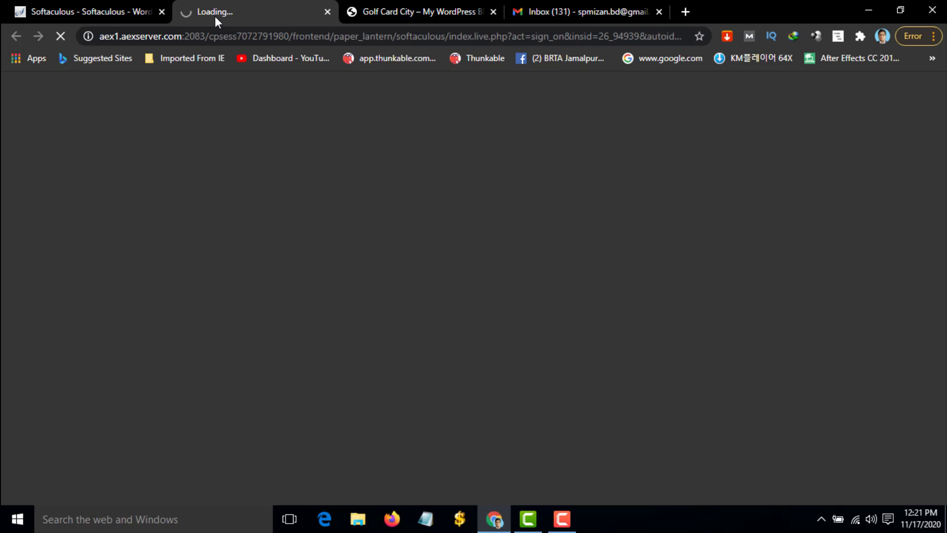
Load the Golf Card City site's /wp-admin address
{"action": "left_click", "coordinate": [436, 11]}
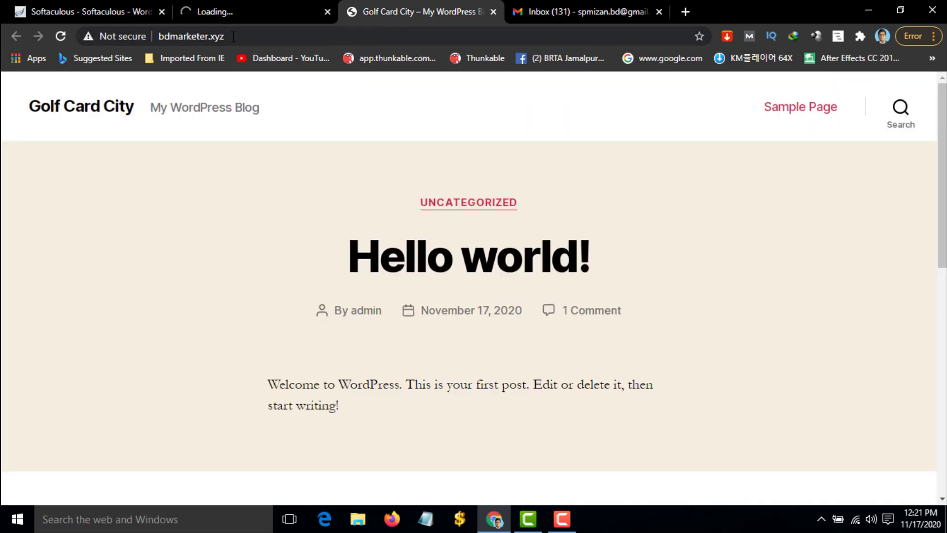
{"action": "left_click", "coordinate": [250, 34]}
{"action": "left_click", "coordinate": [250, 34]}
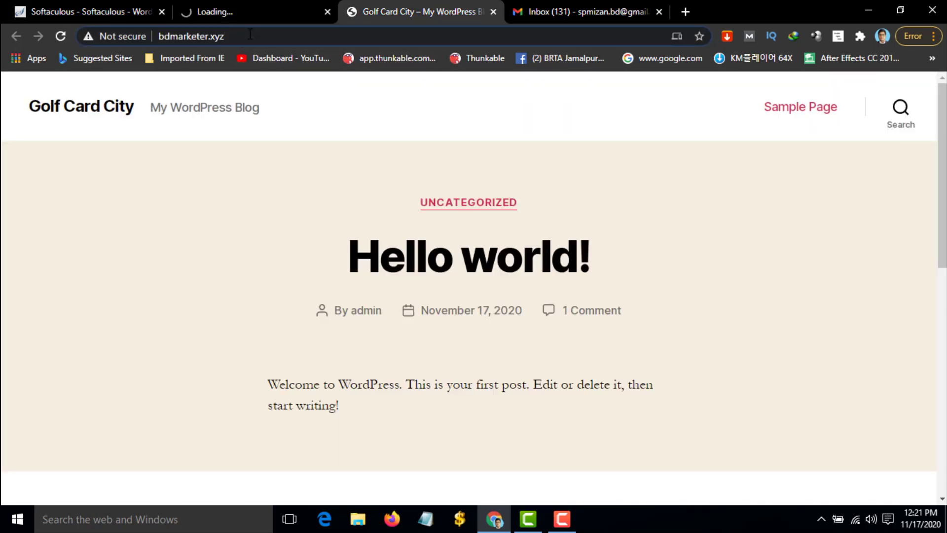
{"action": "type", "text": "/wp"}
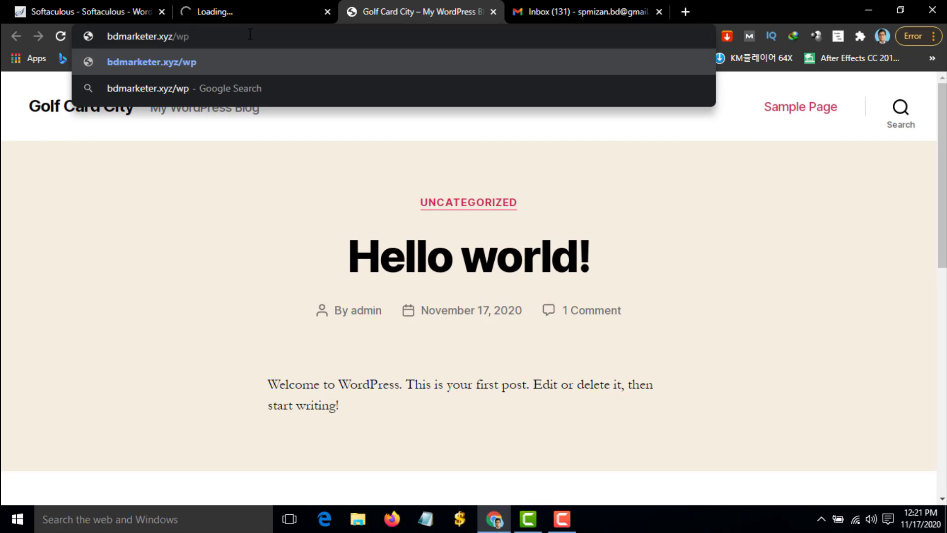
{"action": "type", "text": "-adm"}
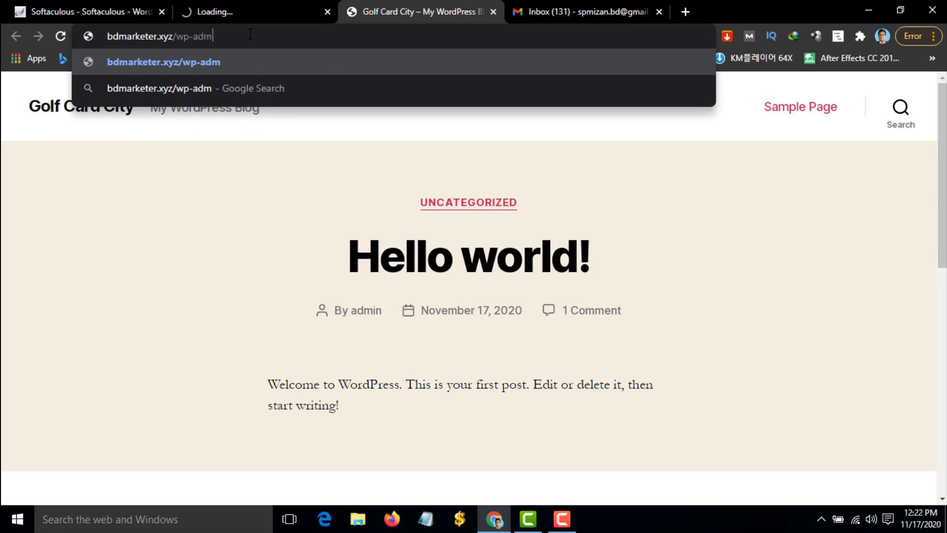
{"action": "type", "text": "in"}
{"action": "key", "text": "Return"}
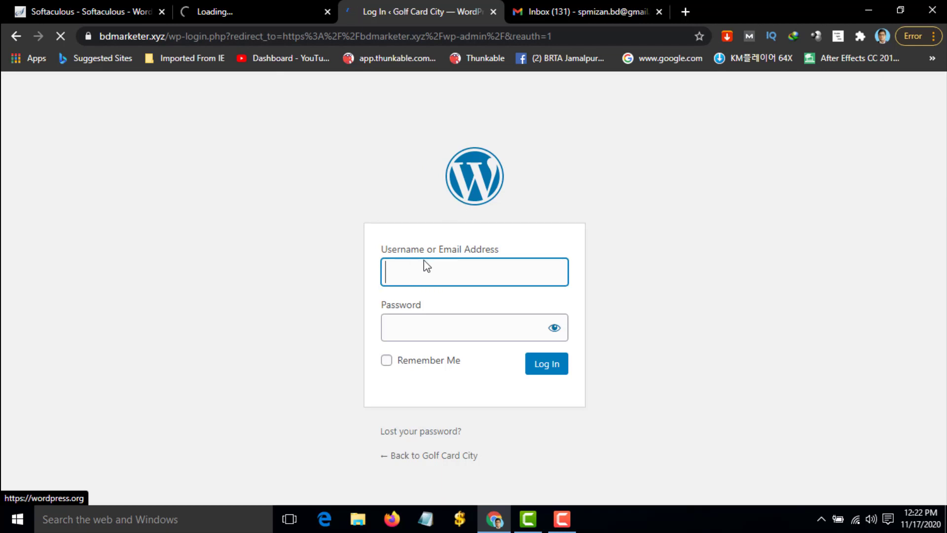
Log in as admin with the account password and close the cPanel tab
{"action": "type", "text": "ad"}
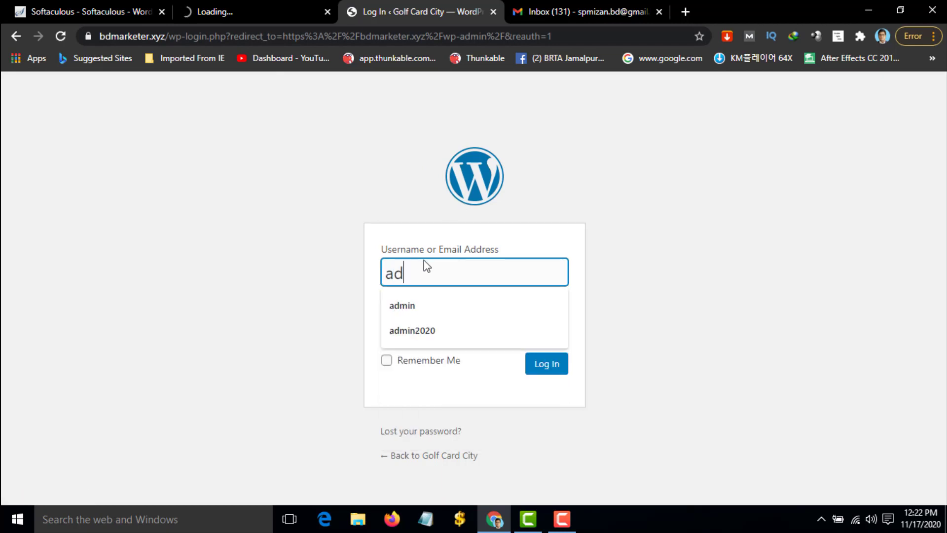
{"action": "type", "text": "min"}
{"action": "left_click", "coordinate": [339, 312]}
{"action": "left_click", "coordinate": [419, 334]}
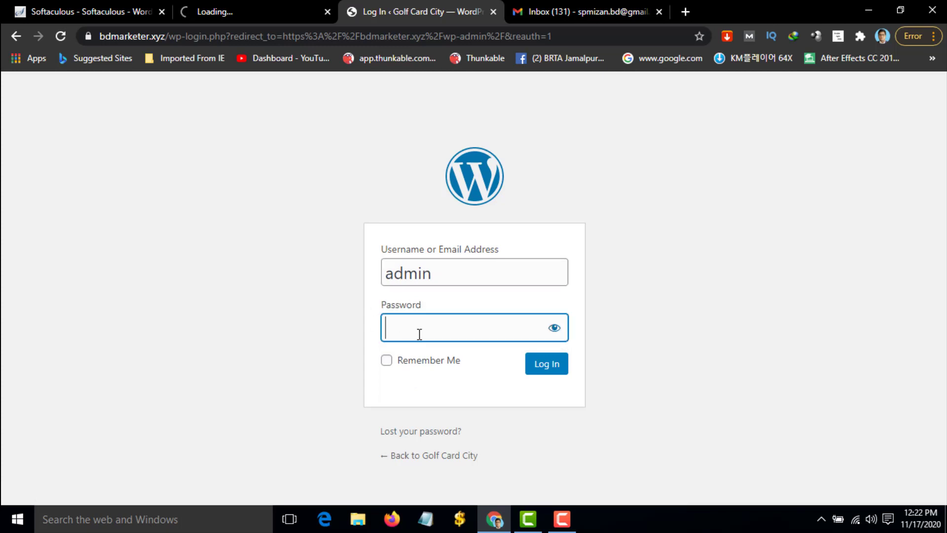
{"action": "type", "text": "••••••••"}
{"action": "left_click", "coordinate": [555, 373]}
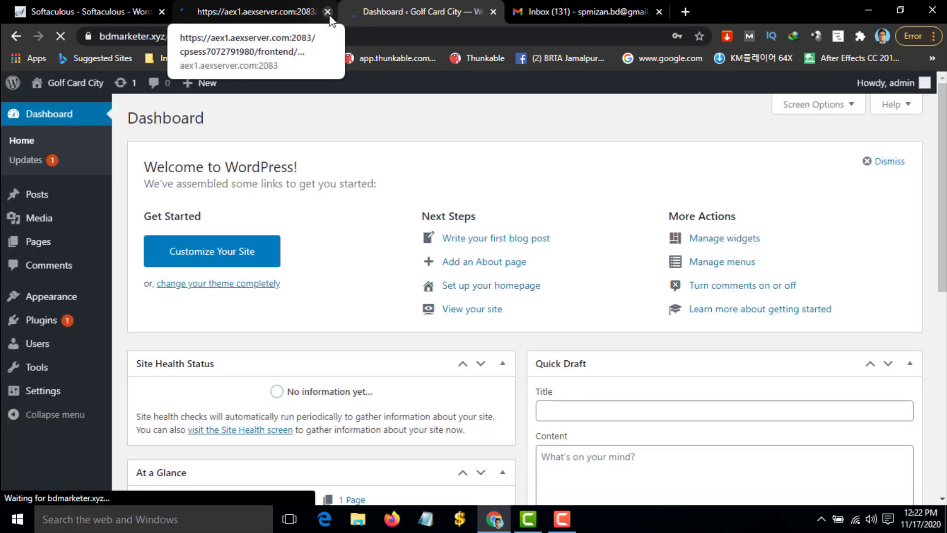
{"action": "left_click", "coordinate": [328, 12]}
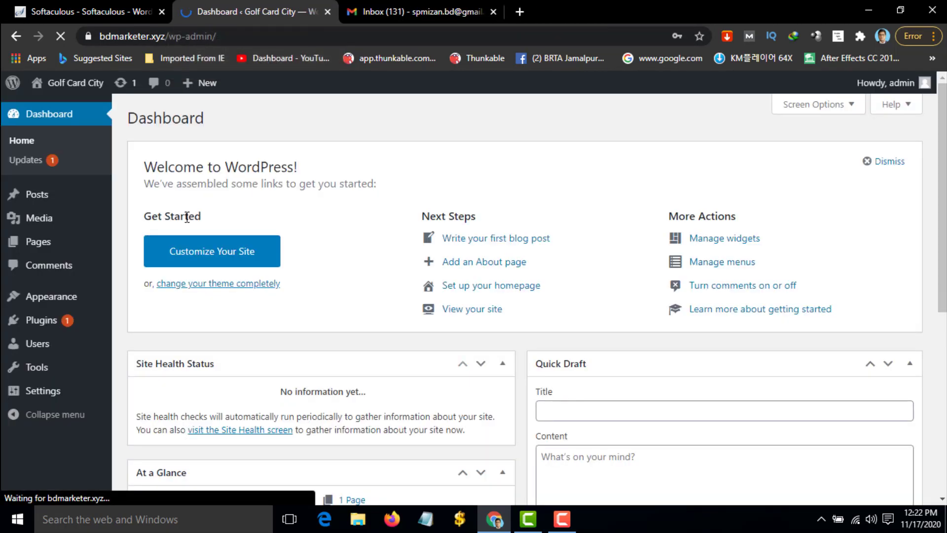
Dismiss the save-password prompt and trash the Hello world! post
{"action": "left_click", "coordinate": [626, 262]}
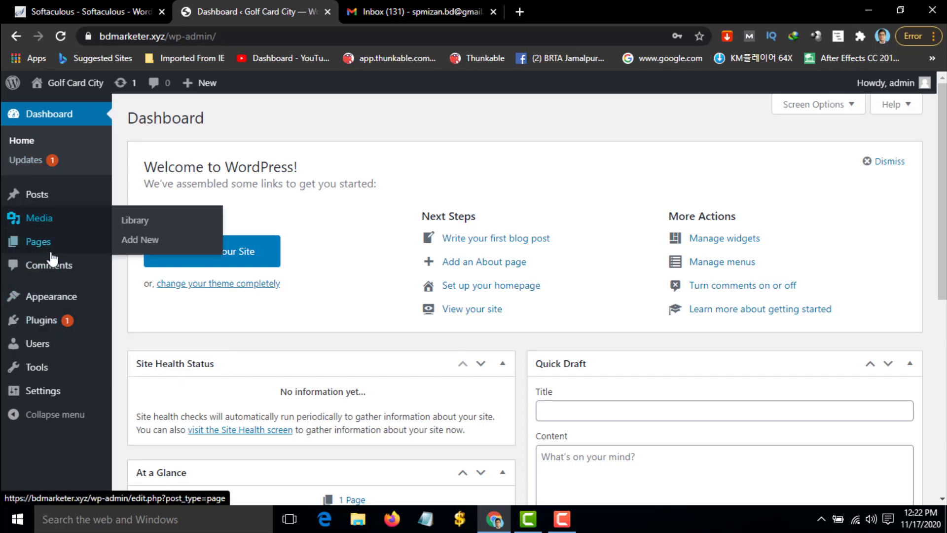
{"action": "left_click", "coordinate": [56, 198]}
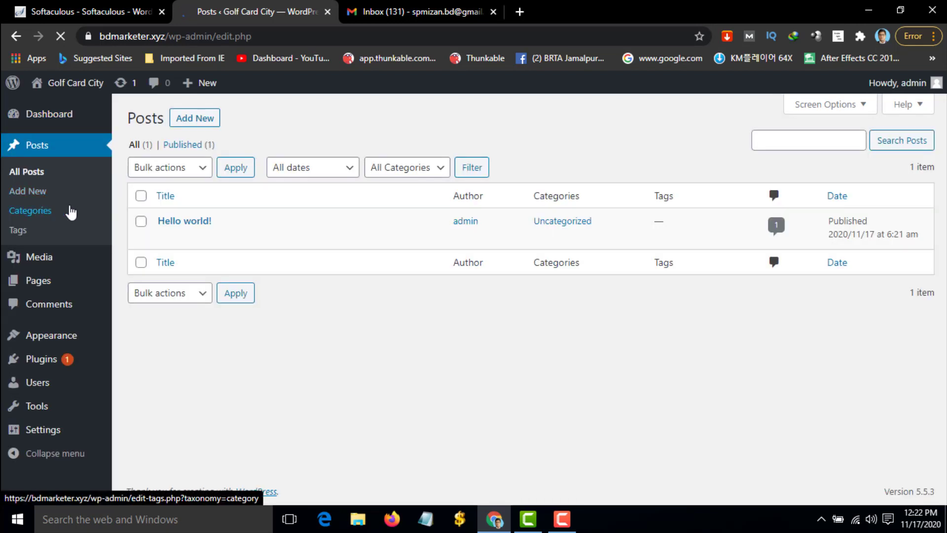
{"action": "left_click", "coordinate": [141, 221]}
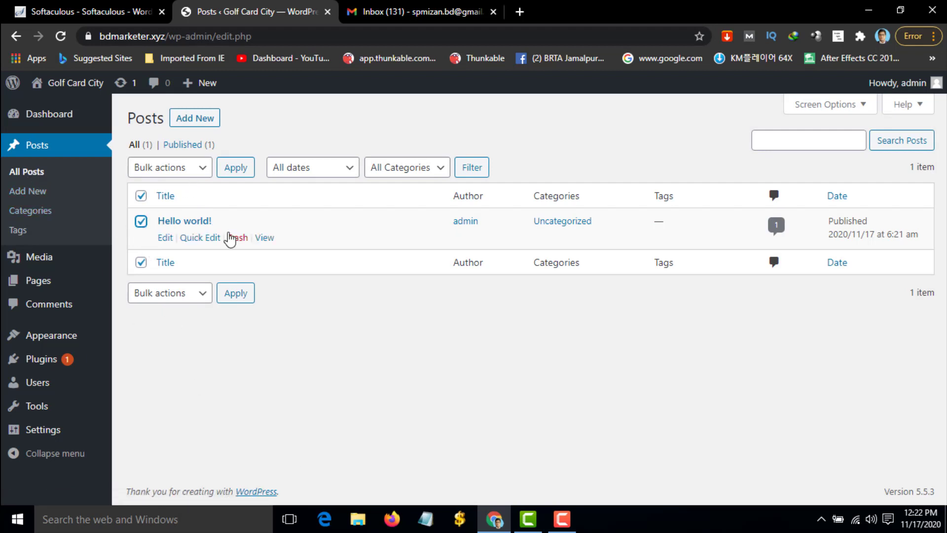
{"action": "left_click", "coordinate": [238, 238]}
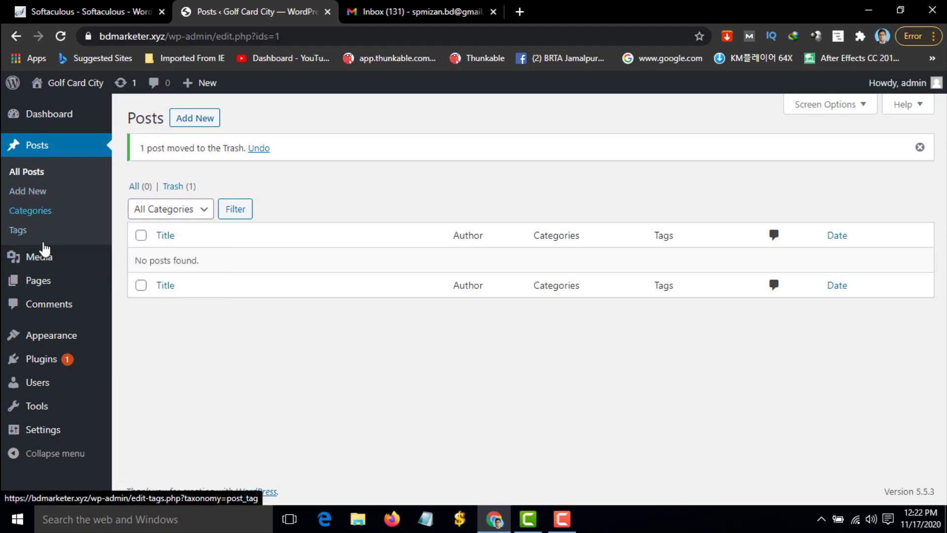
Trash Privacy Policy and Sample Page, then delete both permanently from the Trash
{"action": "left_click", "coordinate": [50, 279]}
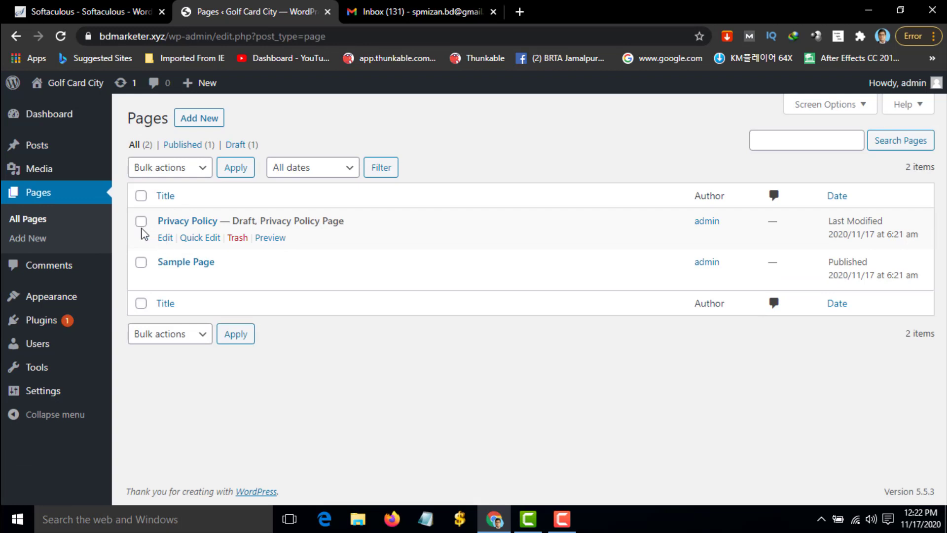
{"action": "left_click", "coordinate": [239, 240]}
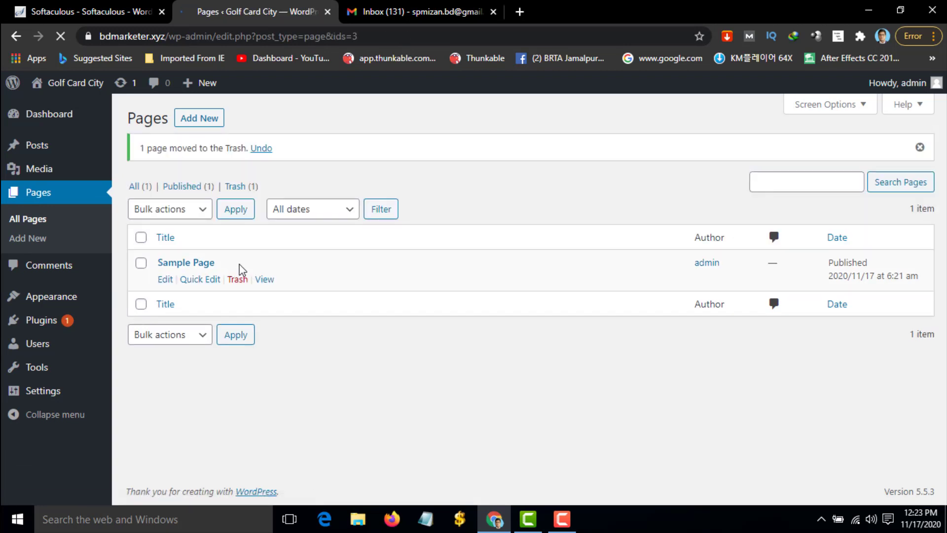
{"action": "left_click", "coordinate": [237, 279]}
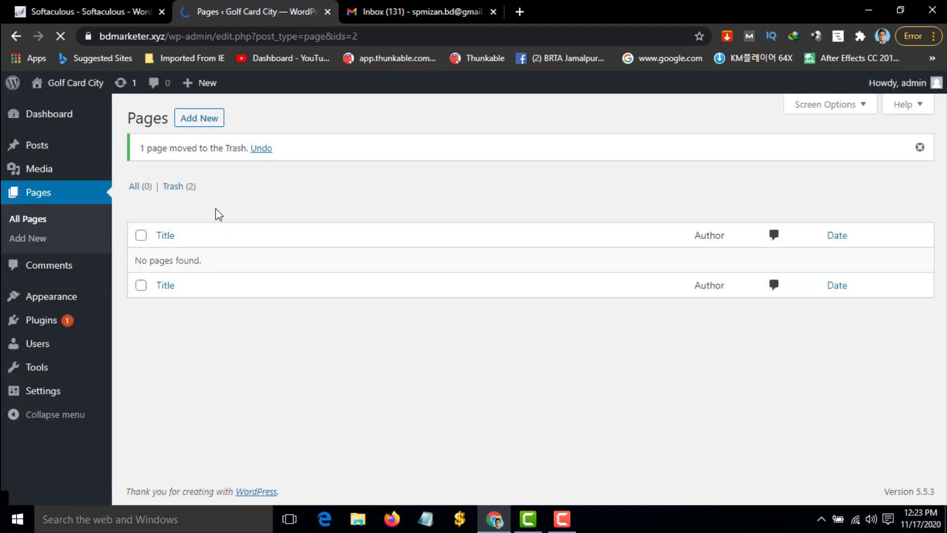
{"action": "left_click", "coordinate": [167, 189]}
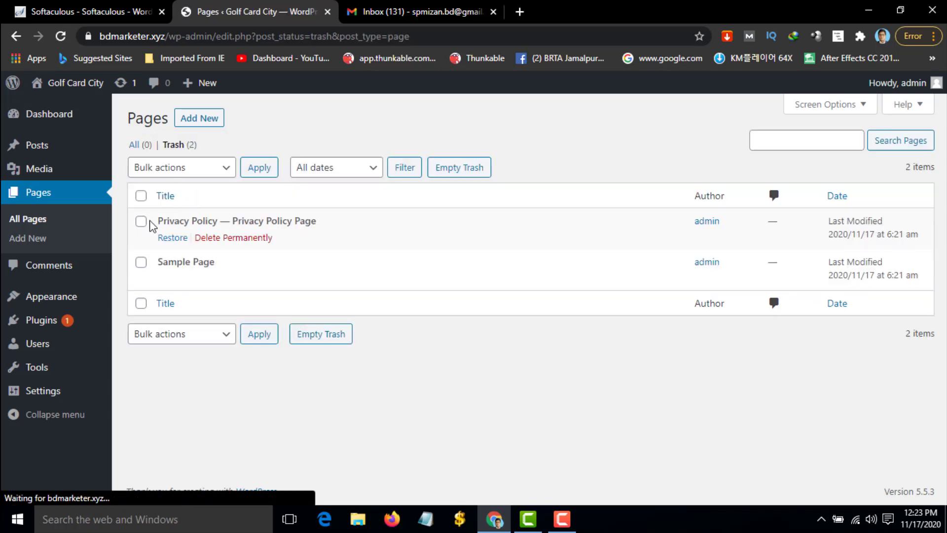
{"action": "left_click", "coordinate": [141, 221]}
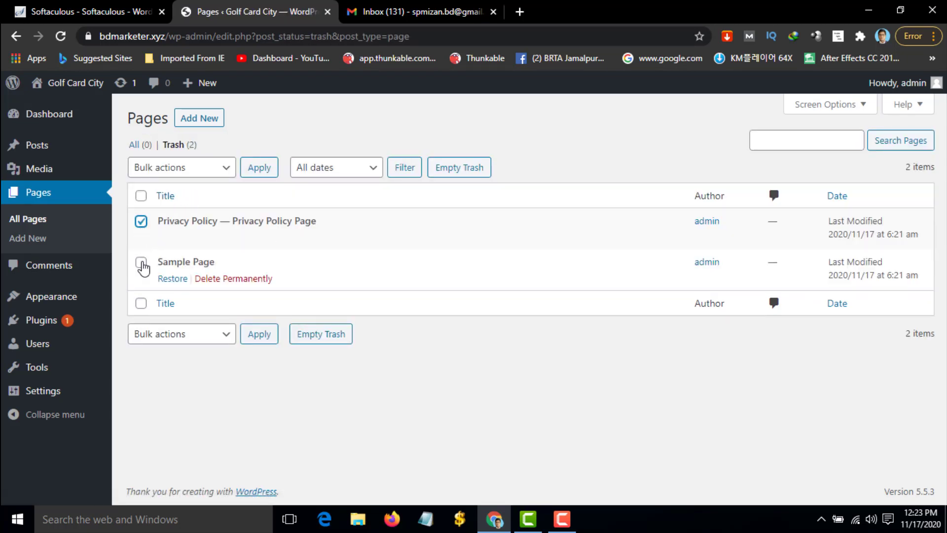
{"action": "left_click", "coordinate": [204, 174]}
{"action": "left_click", "coordinate": [191, 212]}
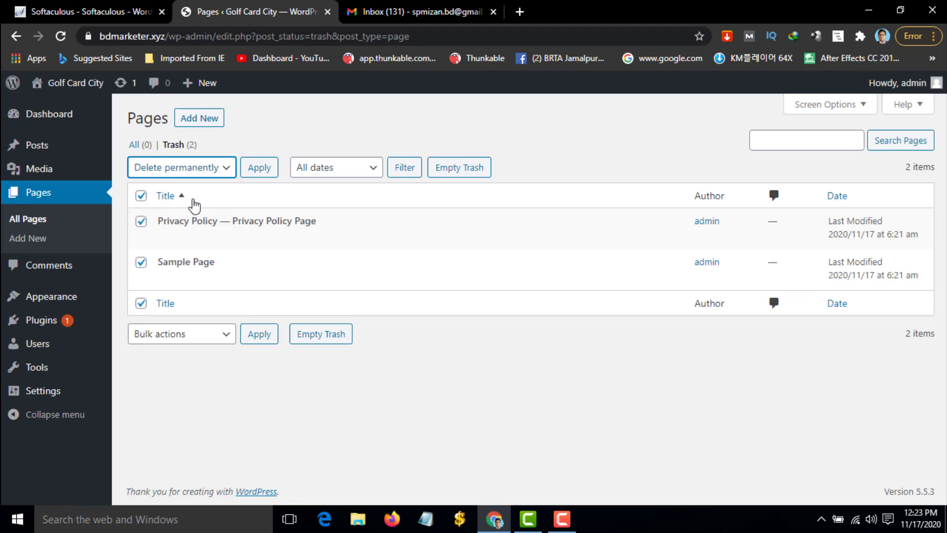
{"action": "left_click", "coordinate": [257, 170]}
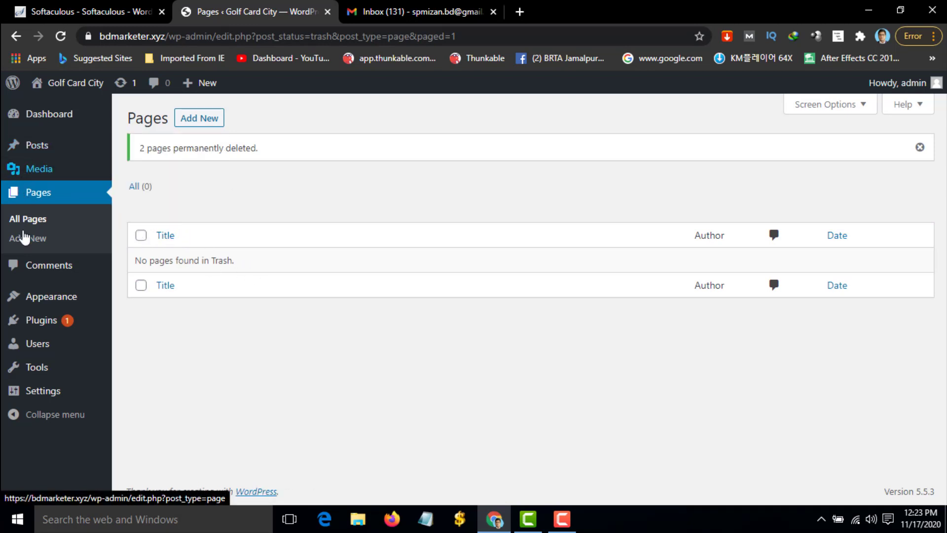
Delete Akismet Anti-Spam and Hello Dolly from Plugins, confirming each, then go to Dashboard
{"action": "left_click", "coordinate": [39, 324]}
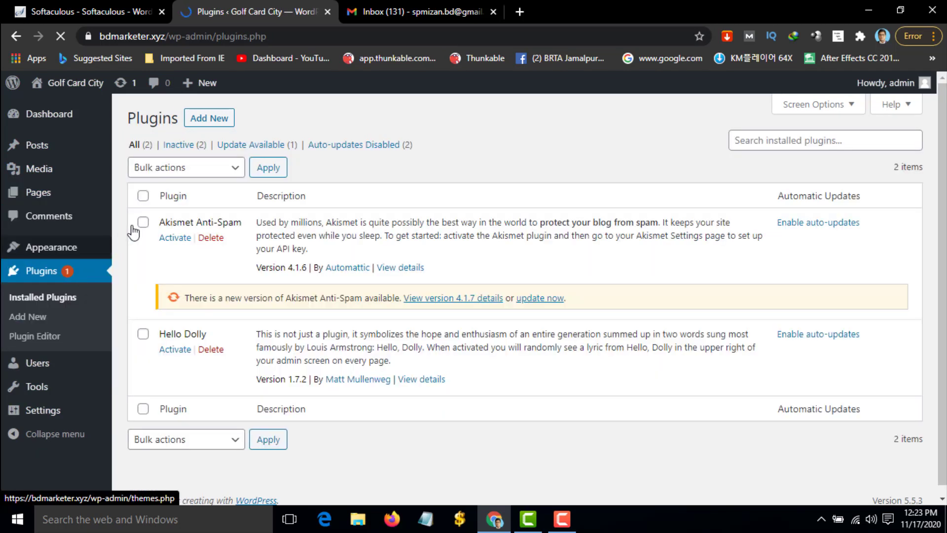
{"action": "left_click", "coordinate": [217, 237]}
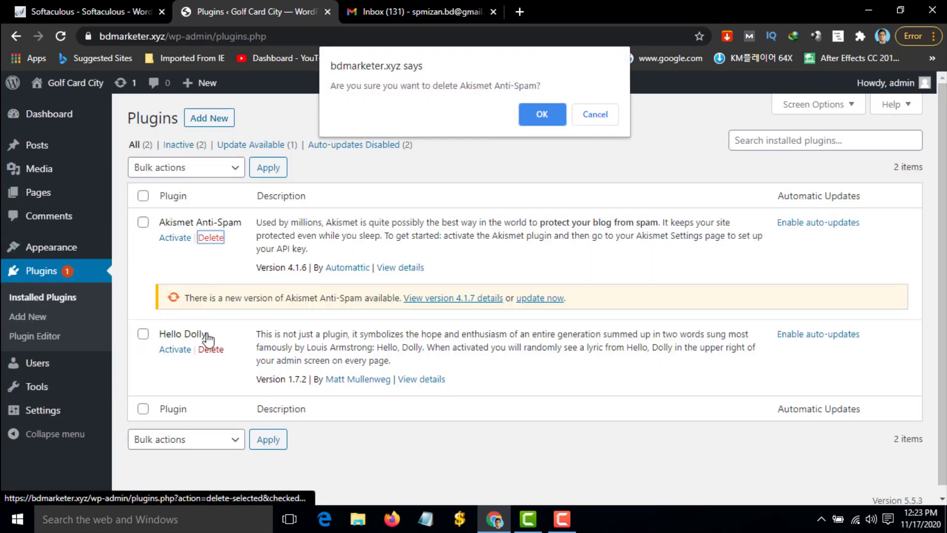
{"action": "left_click", "coordinate": [543, 115]}
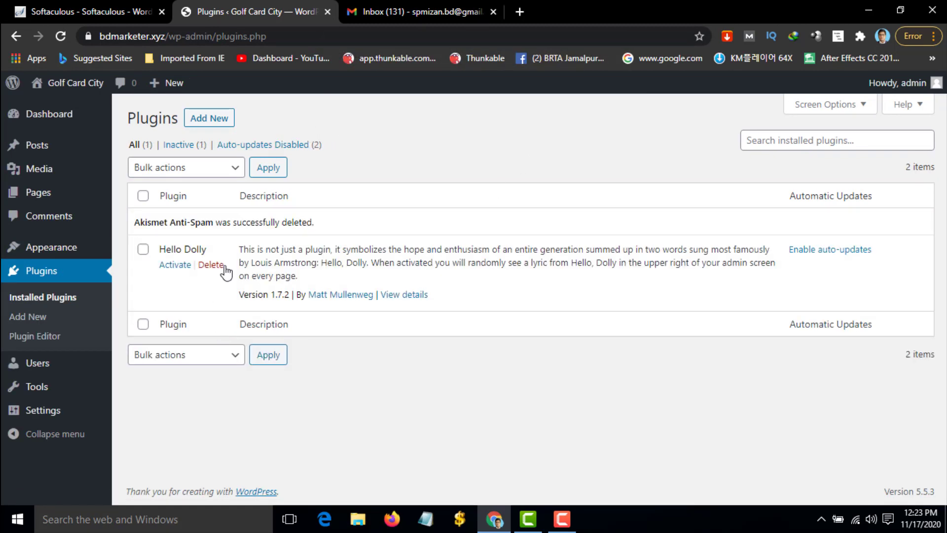
{"action": "left_click", "coordinate": [213, 265]}
{"action": "left_click", "coordinate": [542, 115]}
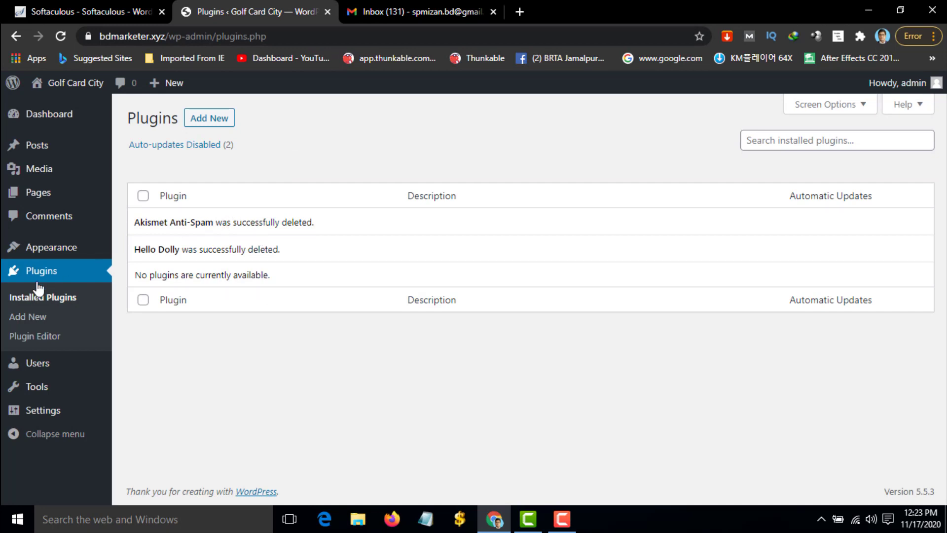
{"action": "left_click", "coordinate": [37, 121]}
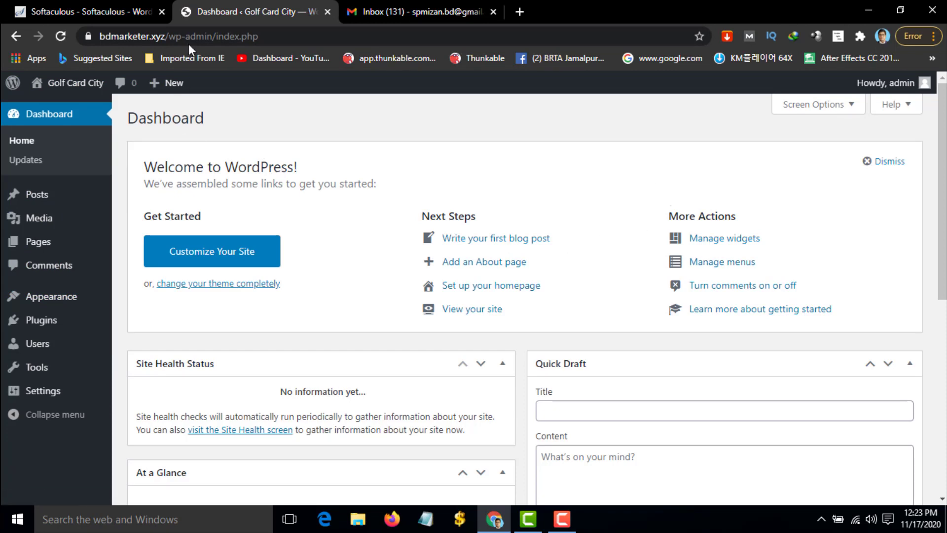
Open Visit Site in a new tab, scroll the live front page, and return to the Dashboard
{"action": "mouse_move", "coordinate": [59, 83]}
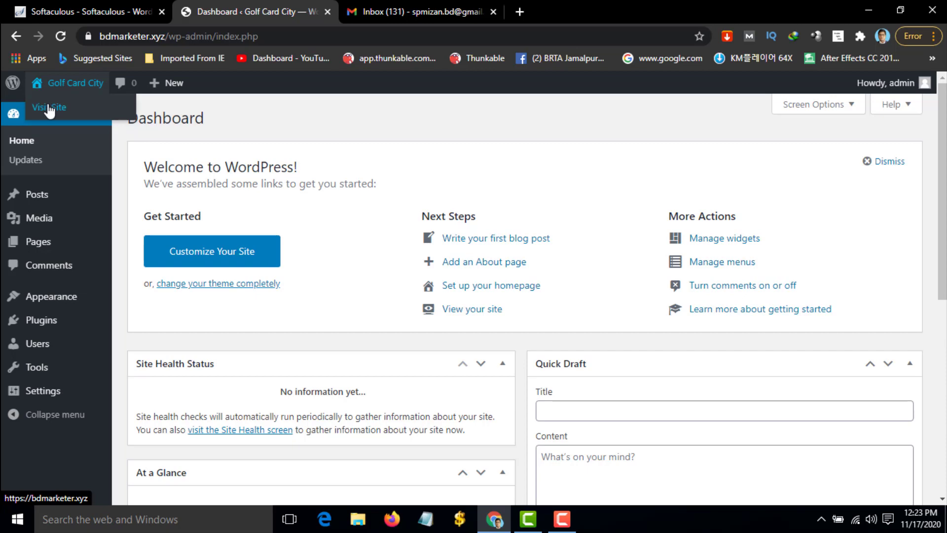
{"action": "right_click", "coordinate": [48, 107]}
{"action": "left_click", "coordinate": [64, 112]}
{"action": "left_click", "coordinate": [378, 10]}
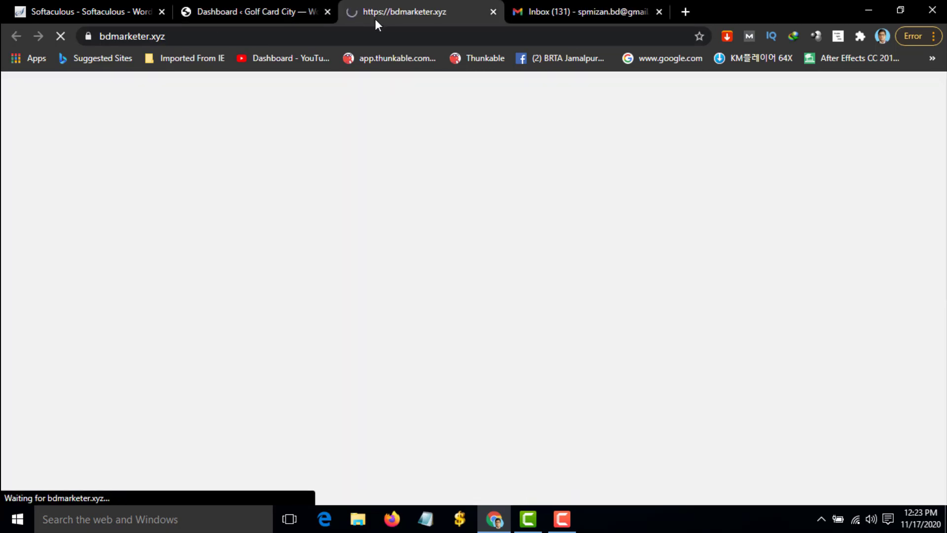
{"action": "scroll", "coordinate": [302, 237], "scroll_direction": "down", "scroll_amount": 3}
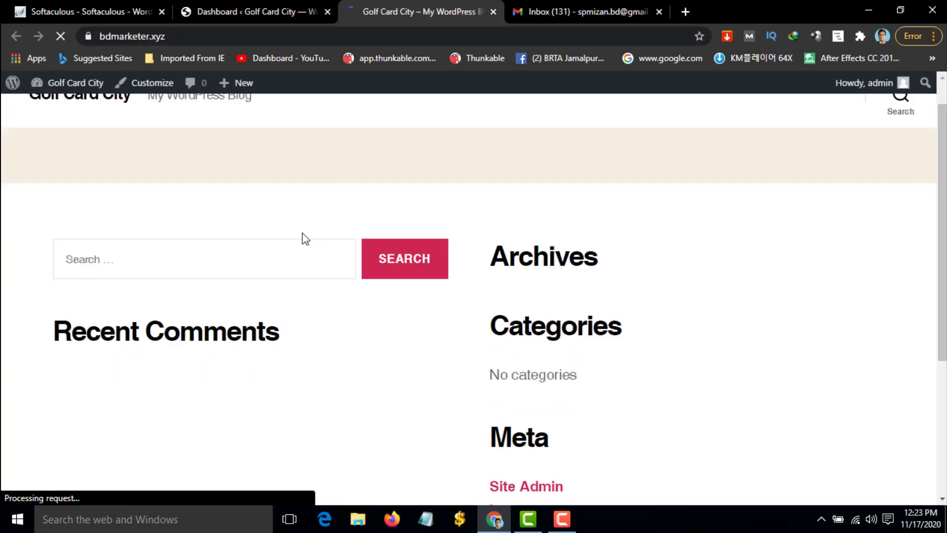
{"action": "scroll", "coordinate": [530, 218], "scroll_direction": "down", "scroll_amount": 3}
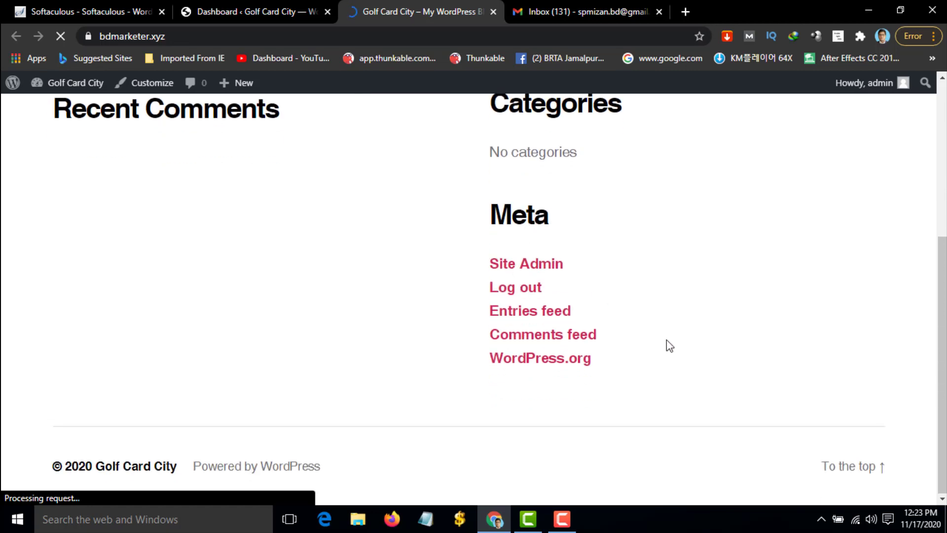
{"action": "scroll", "coordinate": [250, 243], "scroll_direction": "up", "scroll_amount": 6}
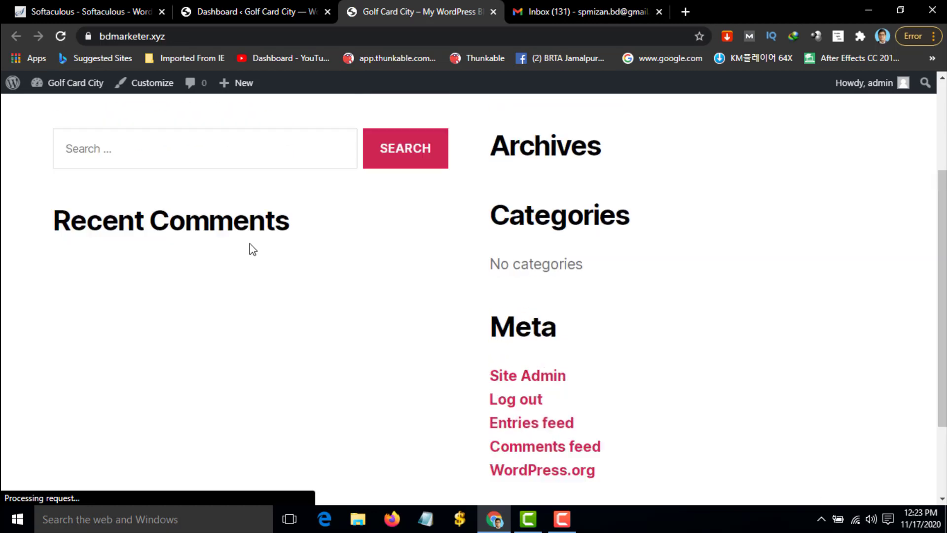
{"action": "left_click", "coordinate": [233, 12]}
{"action": "mouse_move", "coordinate": [69, 252]}
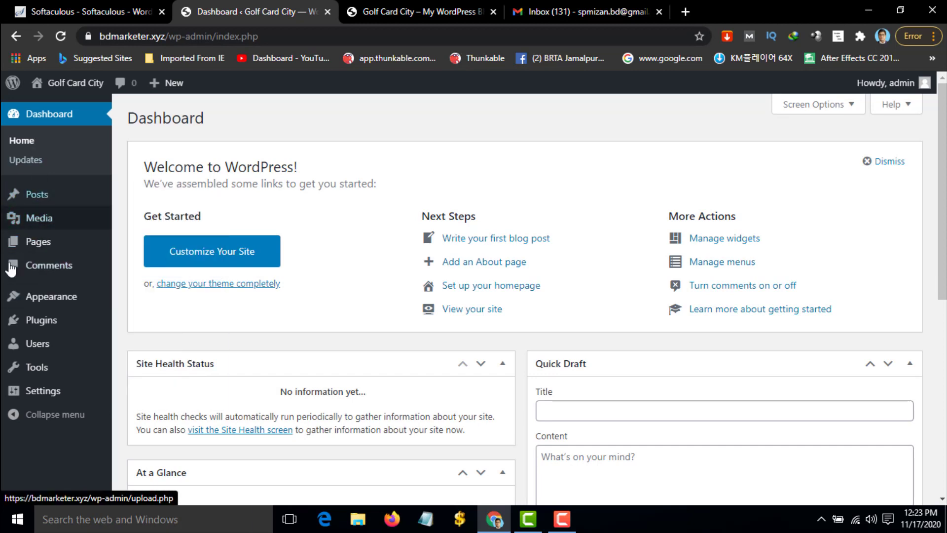
{"action": "mouse_move", "coordinate": [58, 303]}
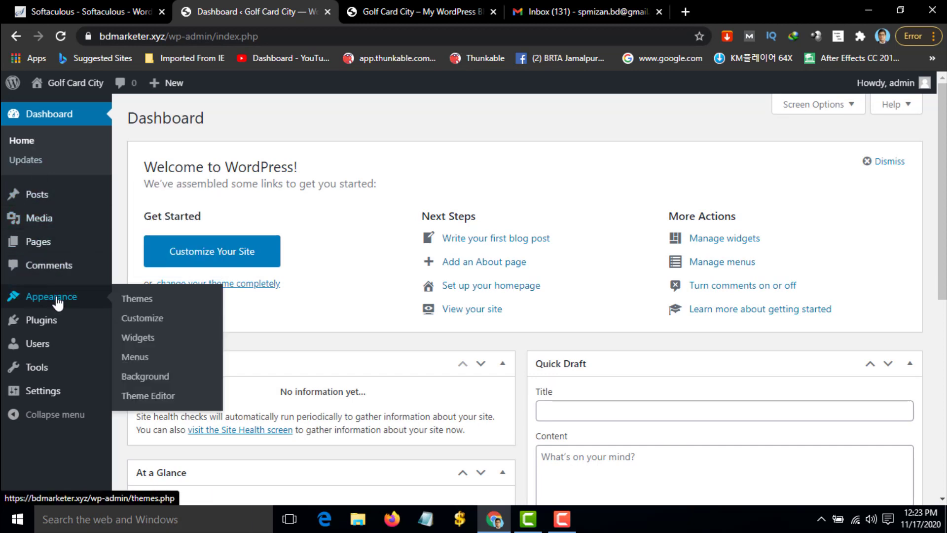
Go to the installed themes and browse the featured themes available to add
{"action": "left_click", "coordinate": [143, 304]}
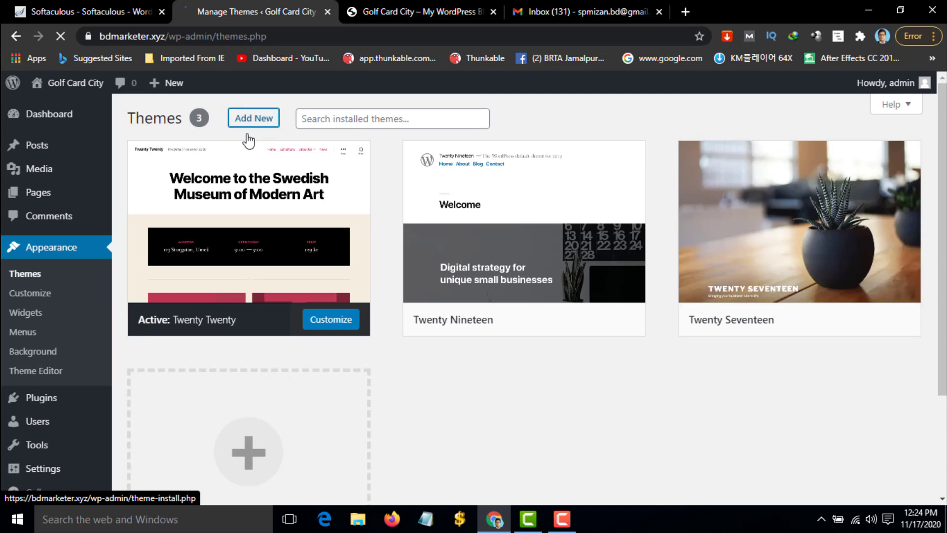
{"action": "left_click", "coordinate": [272, 138]}
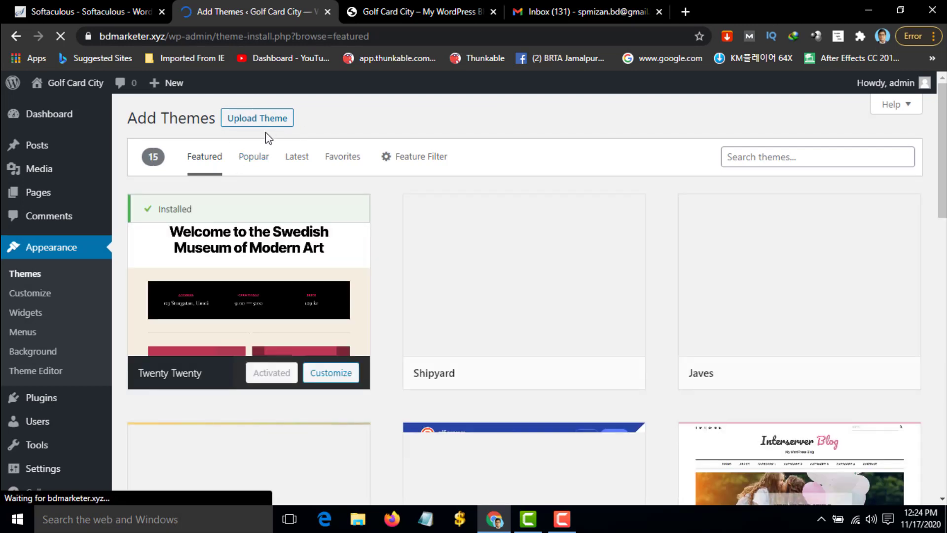
{"action": "scroll", "coordinate": [500, 247], "scroll_direction": "down", "scroll_amount": 1}
{"action": "scroll", "coordinate": [499, 247], "scroll_direction": "down", "scroll_amount": 3}
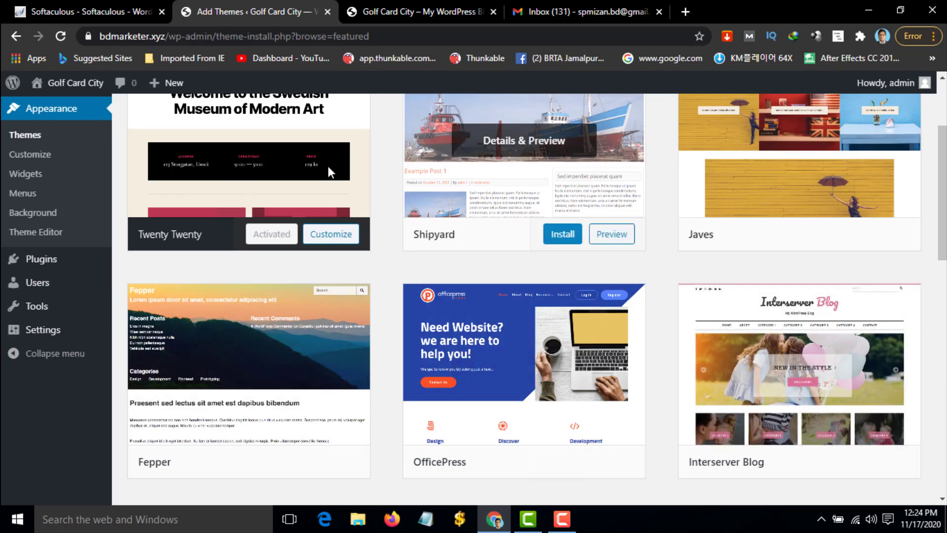
{"action": "scroll", "coordinate": [296, 187], "scroll_direction": "up", "scroll_amount": 2}
{"action": "scroll", "coordinate": [674, 271], "scroll_direction": "down", "scroll_amount": 3}
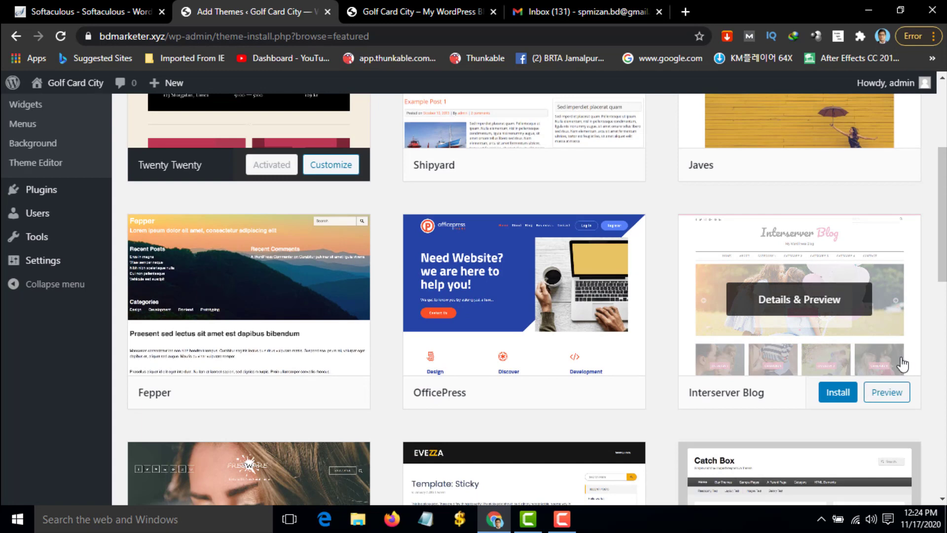
Preview the Interserver Blog theme, scroll through it, and close the preview
{"action": "left_click", "coordinate": [887, 393]}
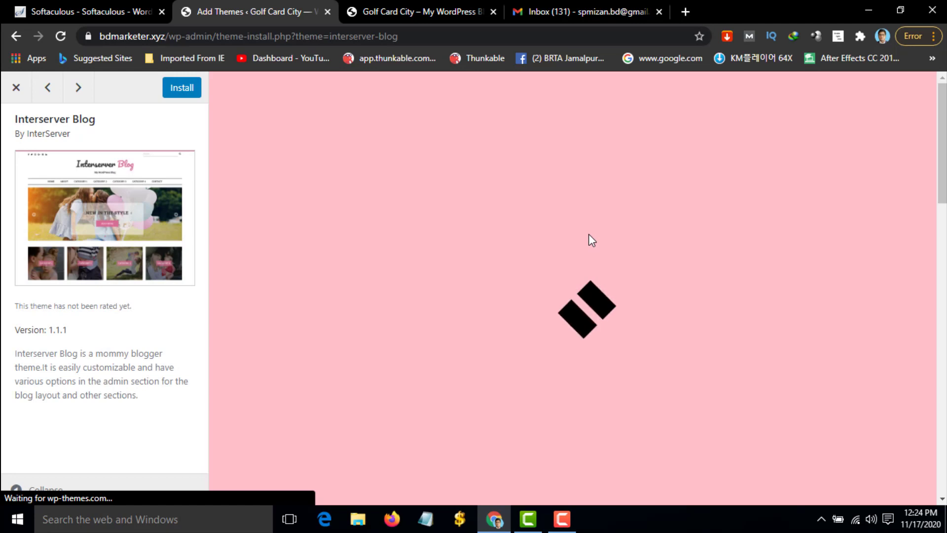
{"action": "scroll", "coordinate": [567, 246], "scroll_direction": "down", "scroll_amount": 2}
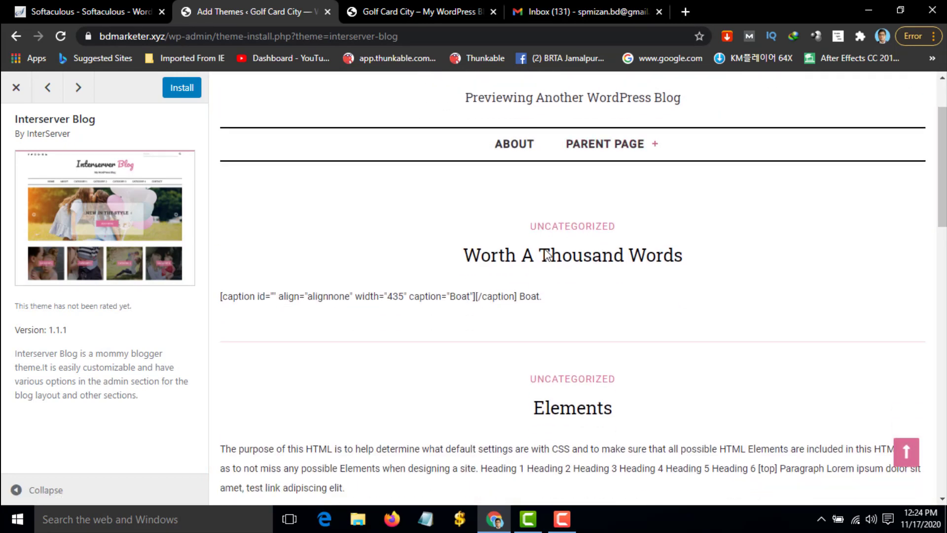
{"action": "scroll", "coordinate": [547, 254], "scroll_direction": "down", "scroll_amount": 10}
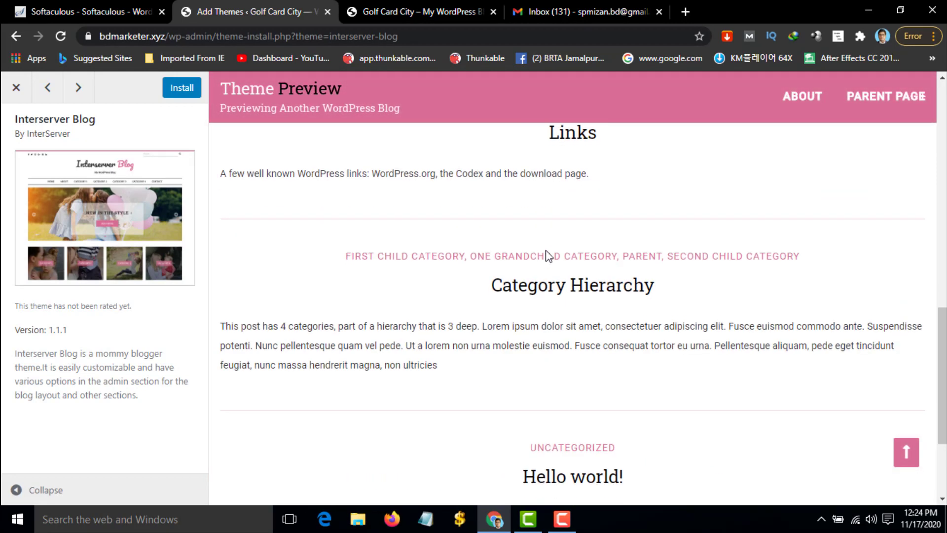
{"action": "scroll", "coordinate": [317, 226], "scroll_direction": "up", "scroll_amount": 8}
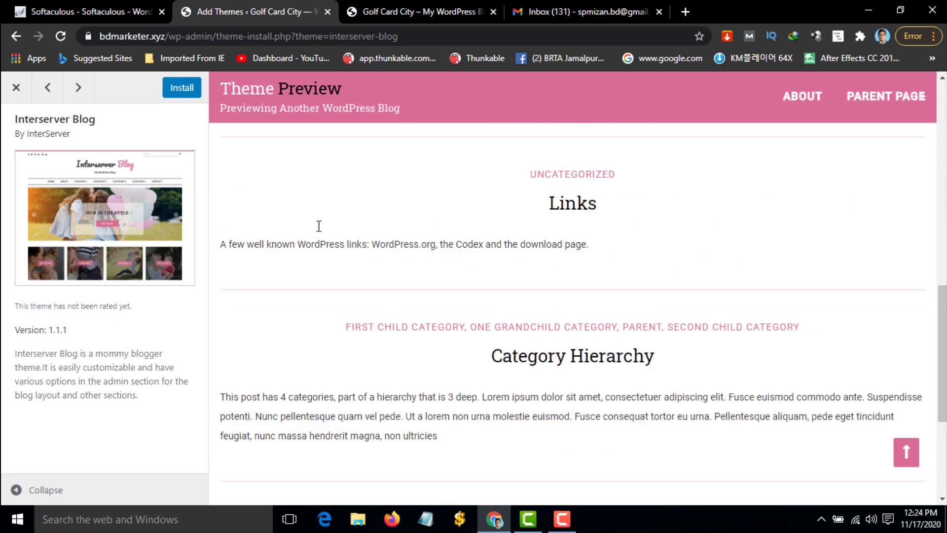
{"action": "left_click", "coordinate": [17, 90]}
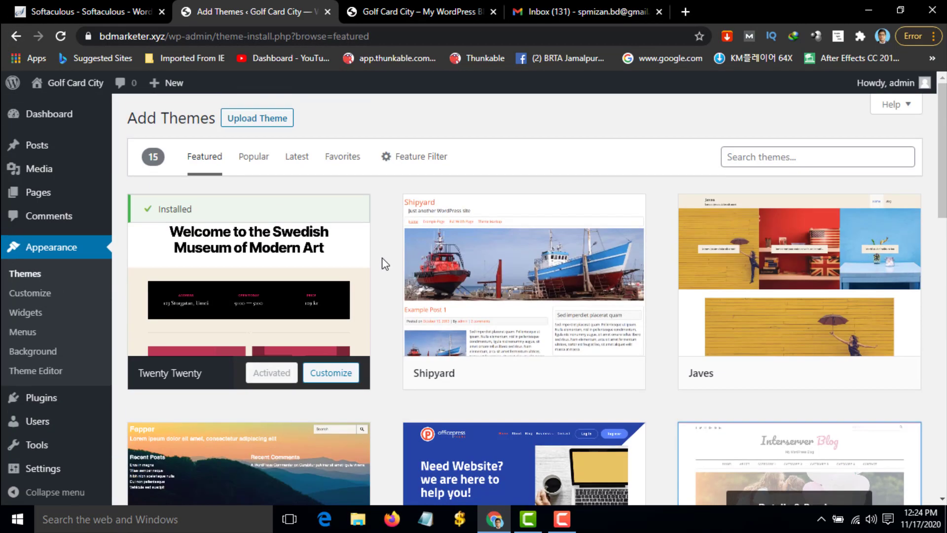
Show Popular themes, preview Kadence and scroll it, then close the preview
{"action": "left_click", "coordinate": [254, 165]}
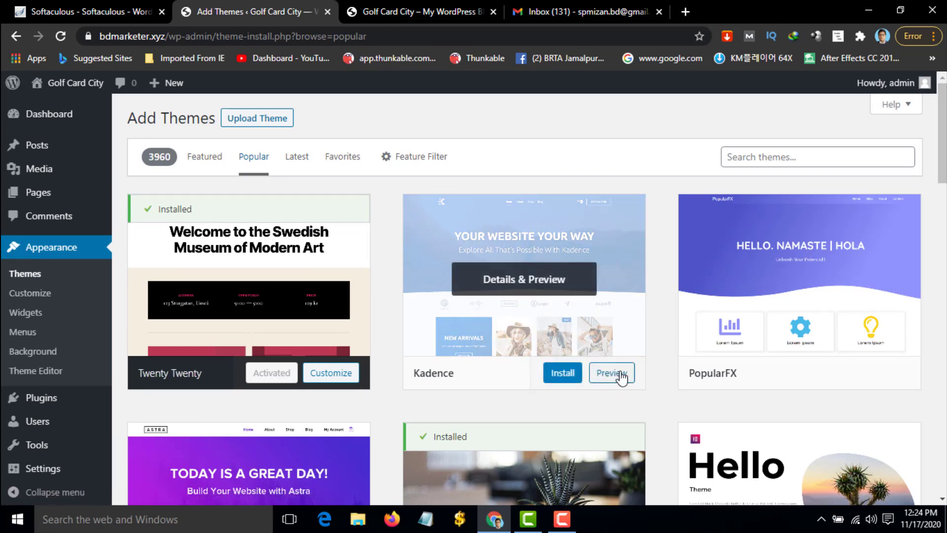
{"action": "left_click", "coordinate": [611, 373]}
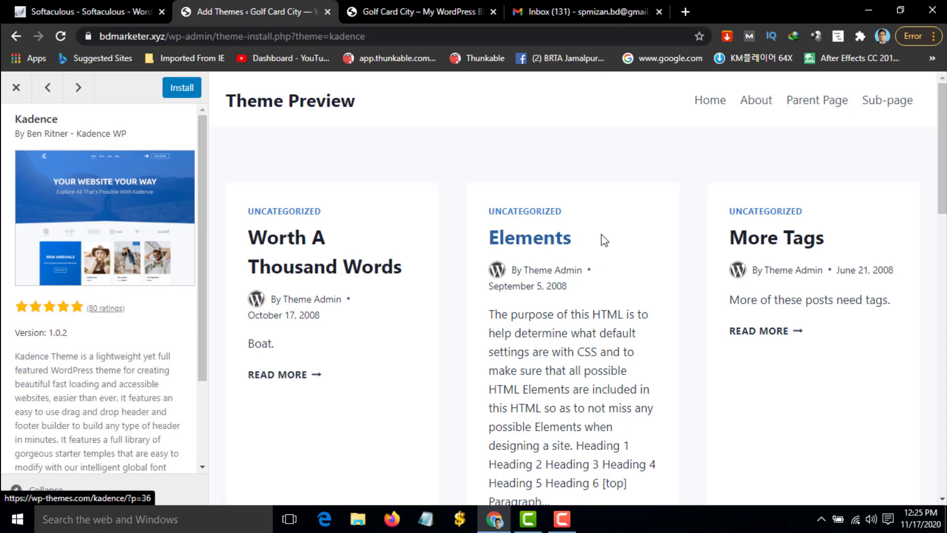
{"action": "scroll", "coordinate": [605, 238], "scroll_direction": "down", "scroll_amount": 8}
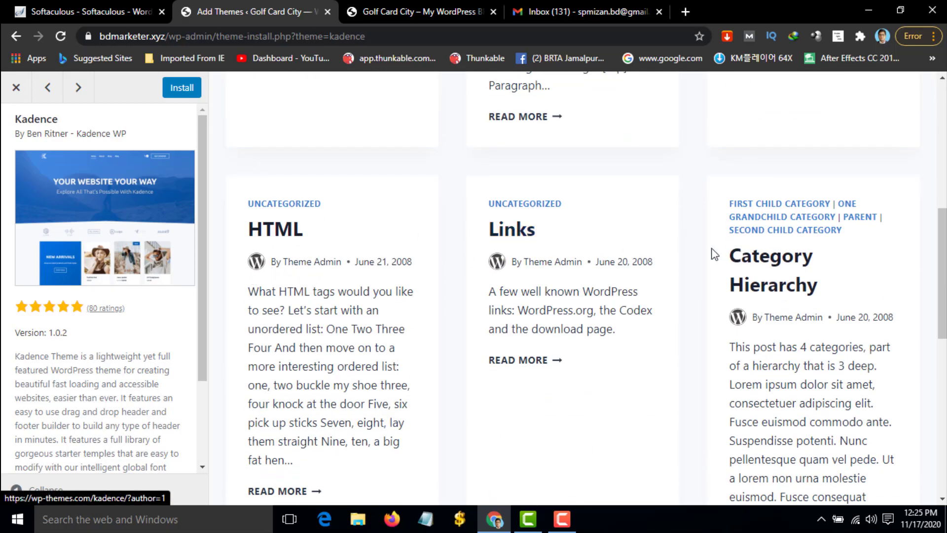
{"action": "scroll", "coordinate": [714, 254], "scroll_direction": "down", "scroll_amount": 10}
{"action": "scroll", "coordinate": [653, 252], "scroll_direction": "up", "scroll_amount": 17}
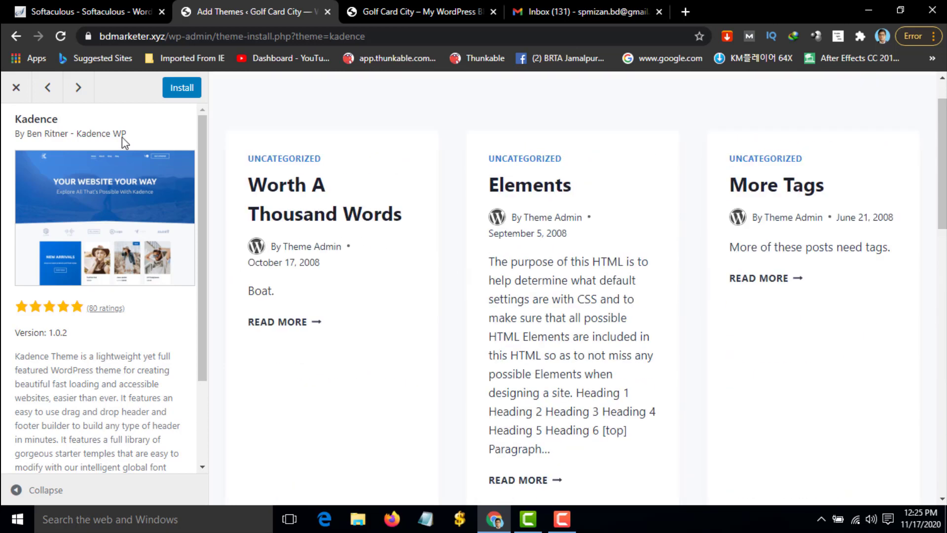
{"action": "left_click", "coordinate": [181, 88]}
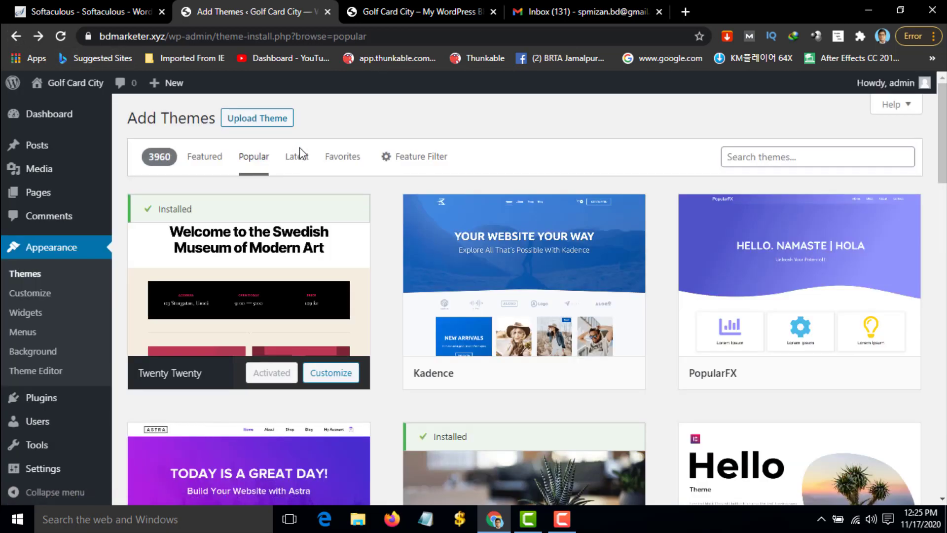
Scroll through the popular themes grid
{"action": "mouse_move", "coordinate": [478, 355]}
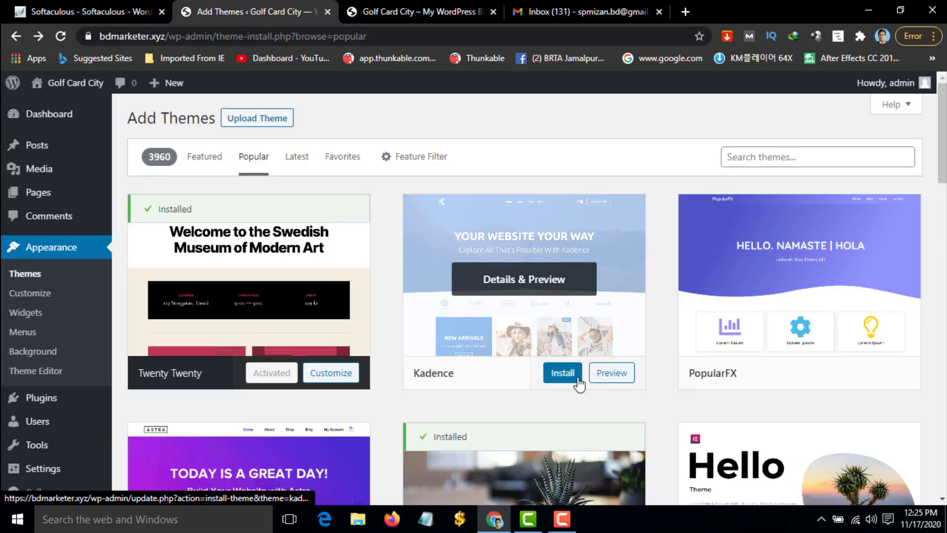
{"action": "scroll", "coordinate": [559, 375], "scroll_direction": "down", "scroll_amount": 4}
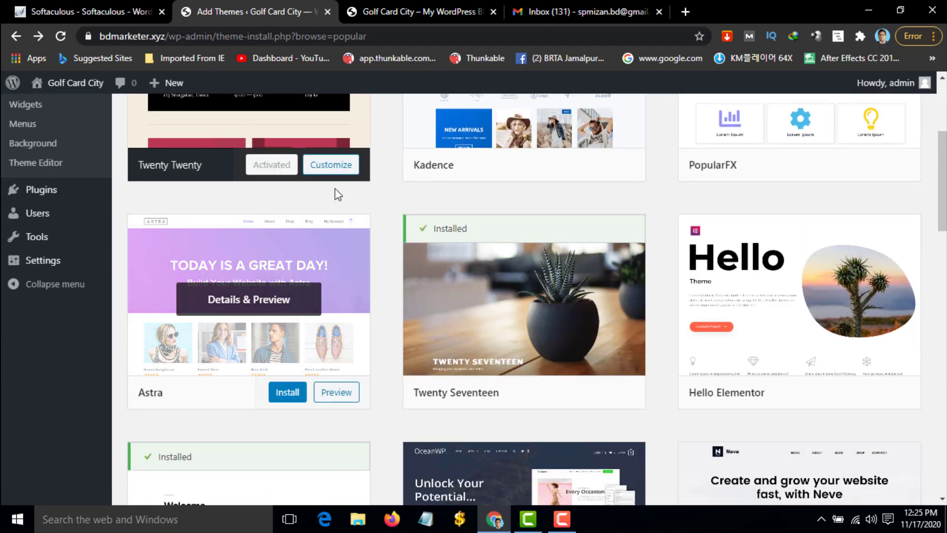
{"action": "scroll", "coordinate": [799, 148], "scroll_direction": "up", "scroll_amount": 3}
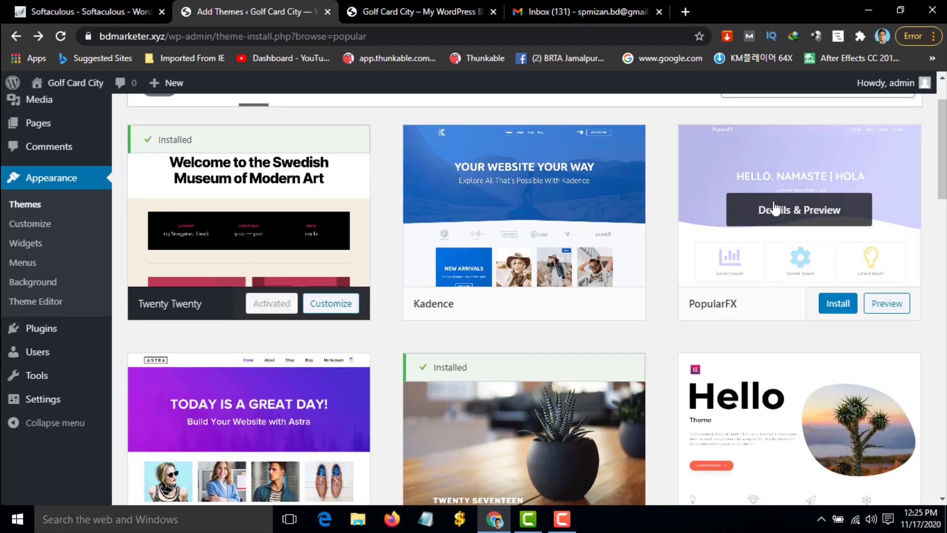
{"action": "scroll", "coordinate": [262, 321], "scroll_direction": "down", "scroll_amount": 4}
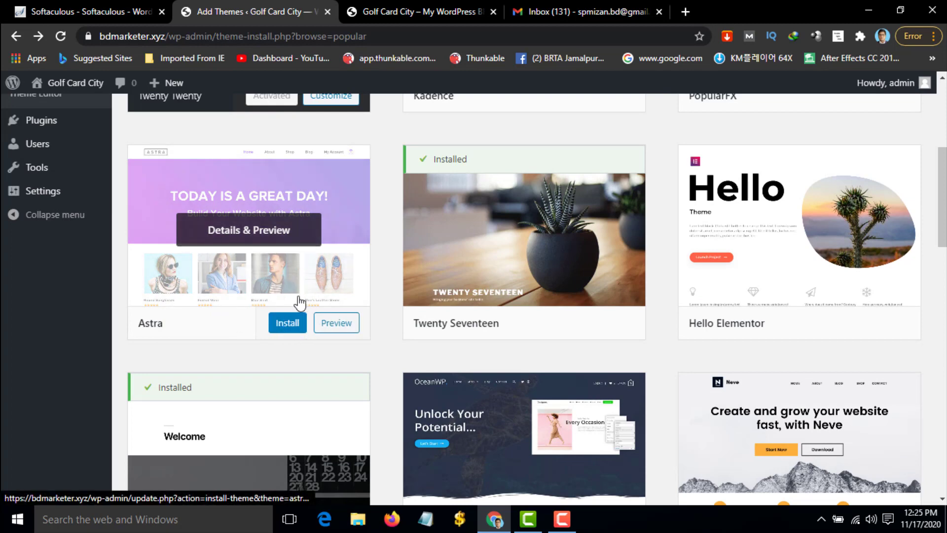
{"action": "scroll", "coordinate": [264, 254], "scroll_direction": "up", "scroll_amount": 5}
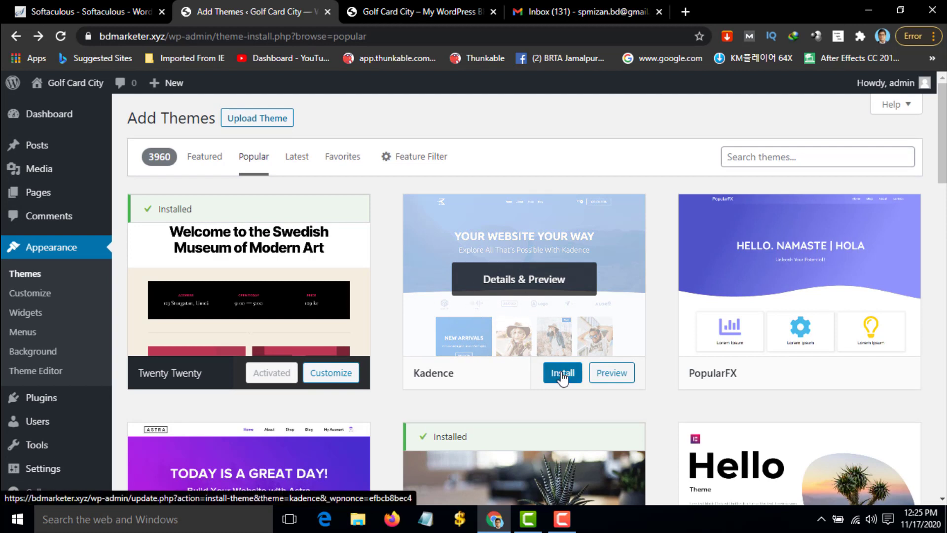
Install and activate the Kadence theme, then reload the front page to see its new look
{"action": "left_click", "coordinate": [562, 375]}
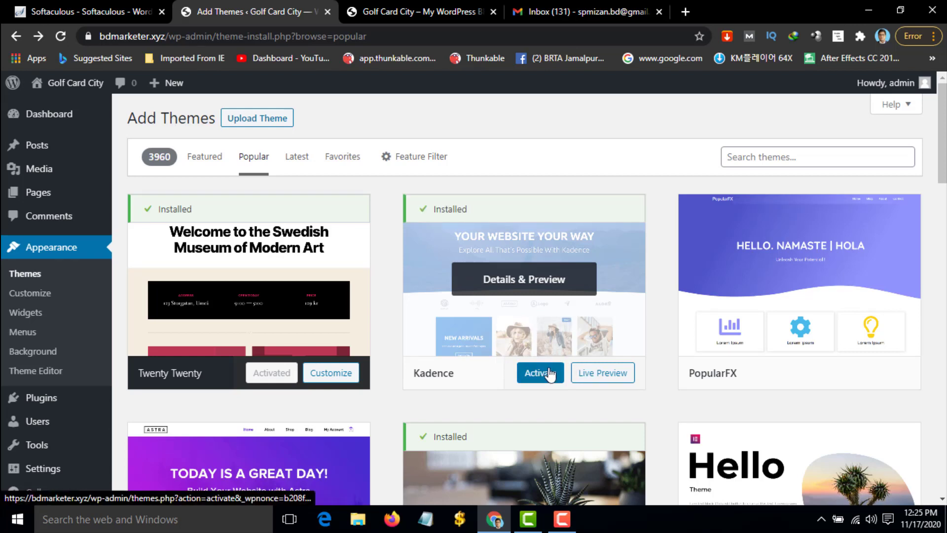
{"action": "left_click", "coordinate": [555, 377]}
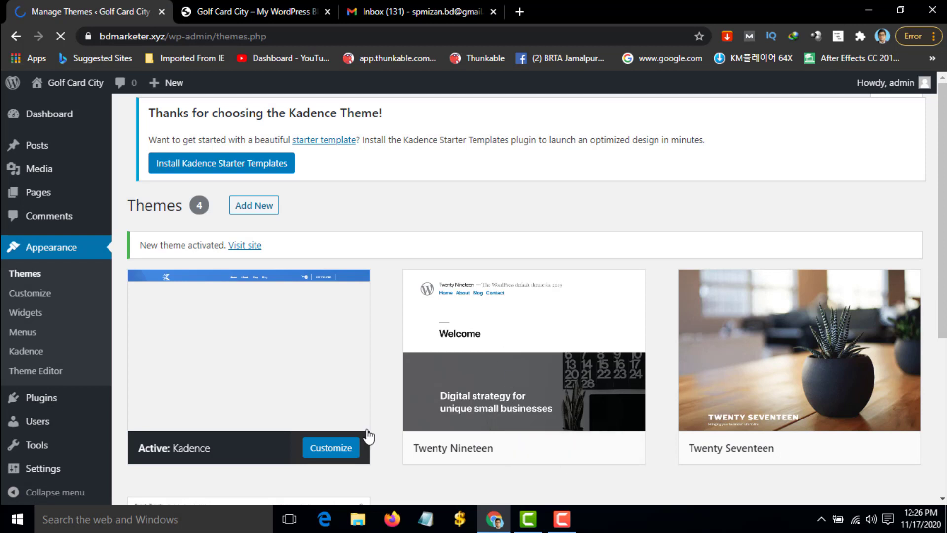
{"action": "left_click", "coordinate": [241, 9]}
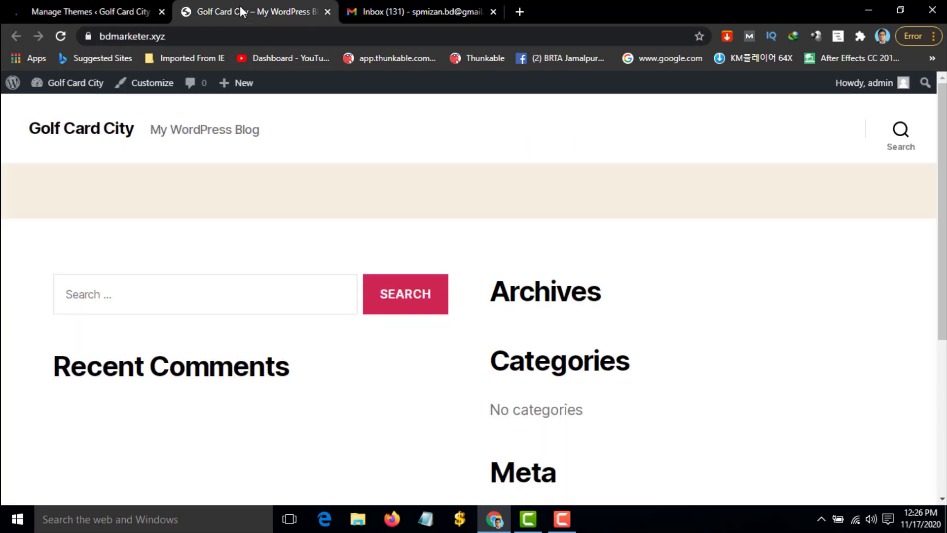
{"action": "left_click", "coordinate": [63, 34]}
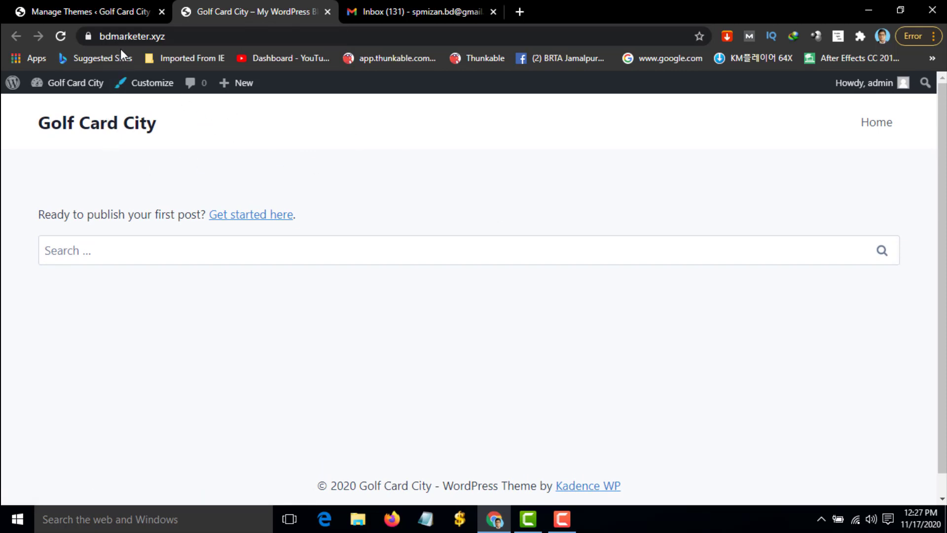
{"action": "left_click", "coordinate": [117, 13]}
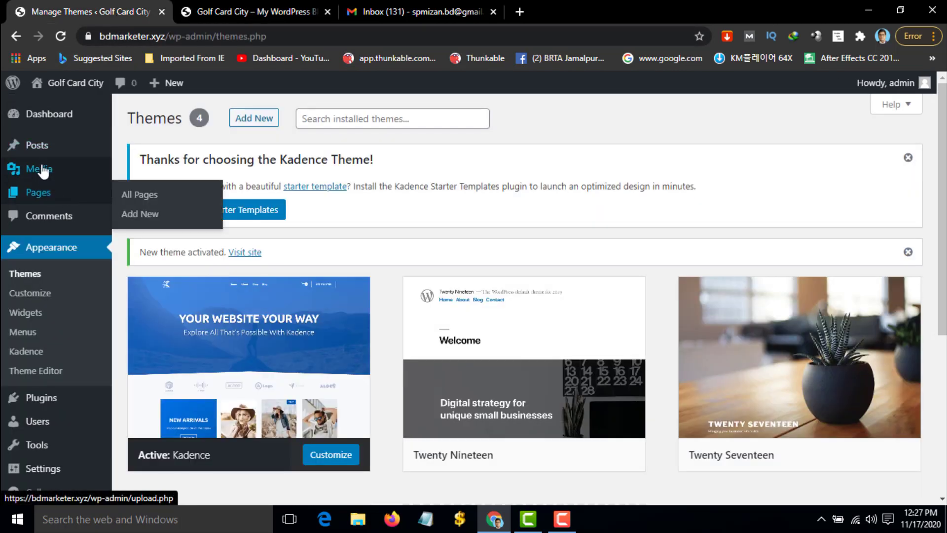
{"action": "mouse_move", "coordinate": [44, 153]}
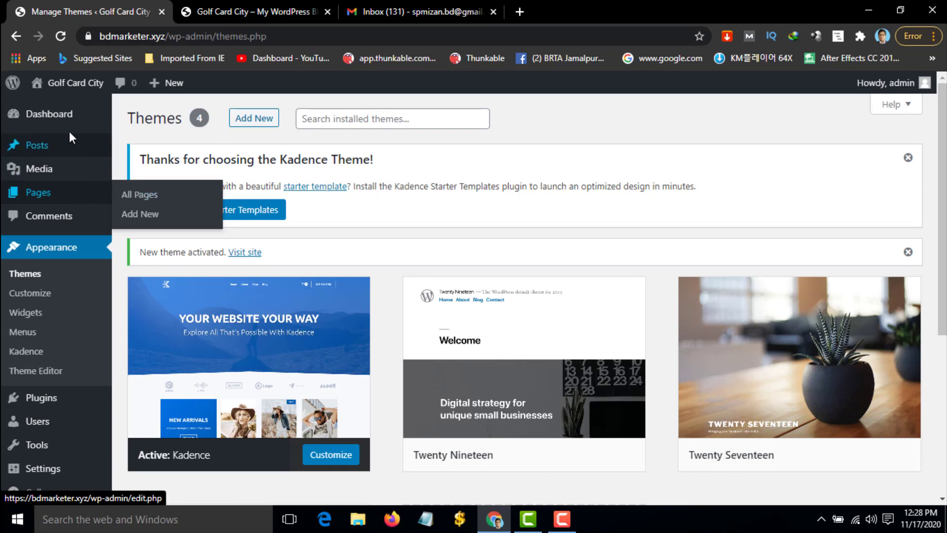
{"action": "left_click", "coordinate": [212, 10]}
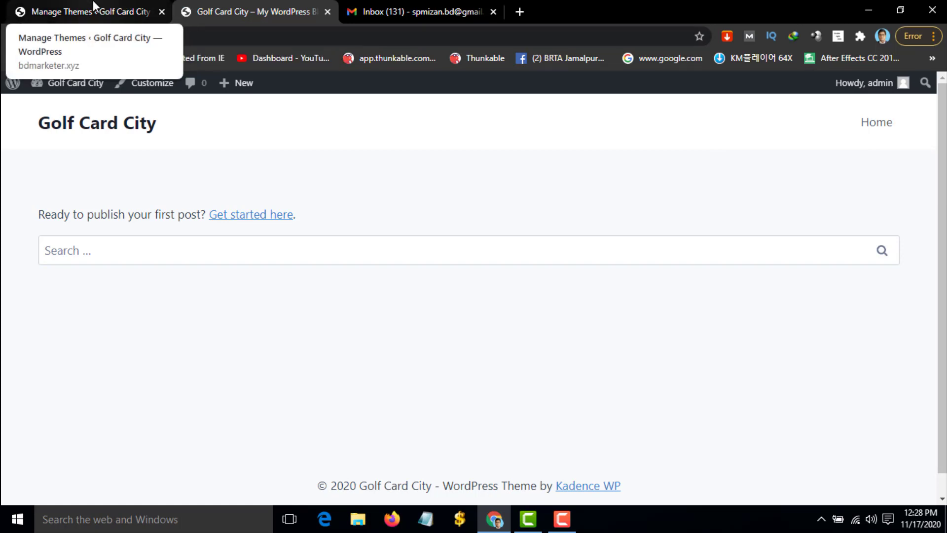
Return to the admin Themes tab and go to Posts > Categories
{"action": "left_click", "coordinate": [113, 11]}
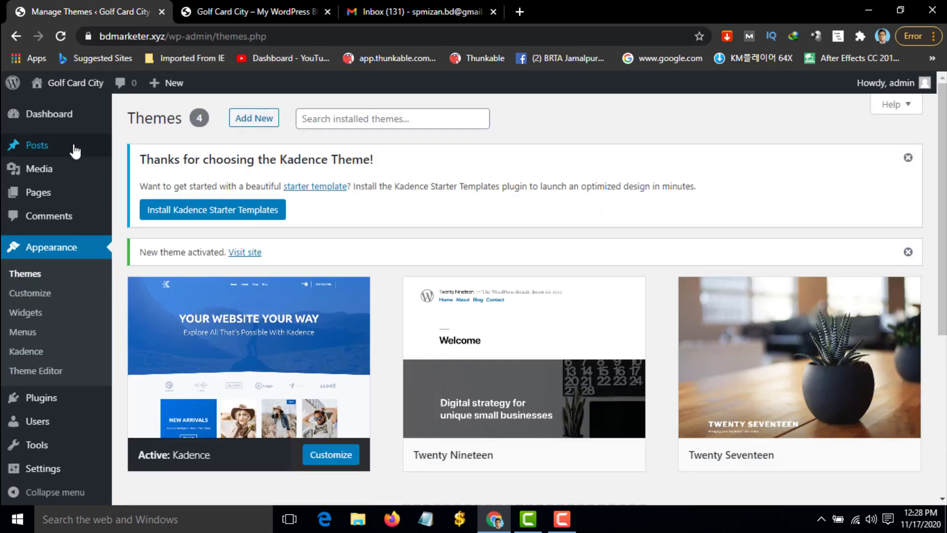
{"action": "mouse_move", "coordinate": [43, 148]}
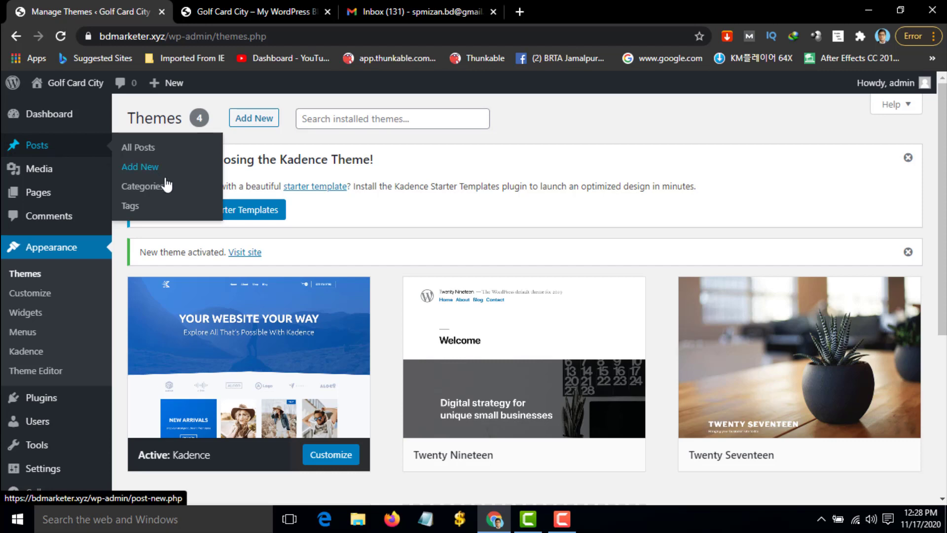
{"action": "left_click", "coordinate": [154, 193]}
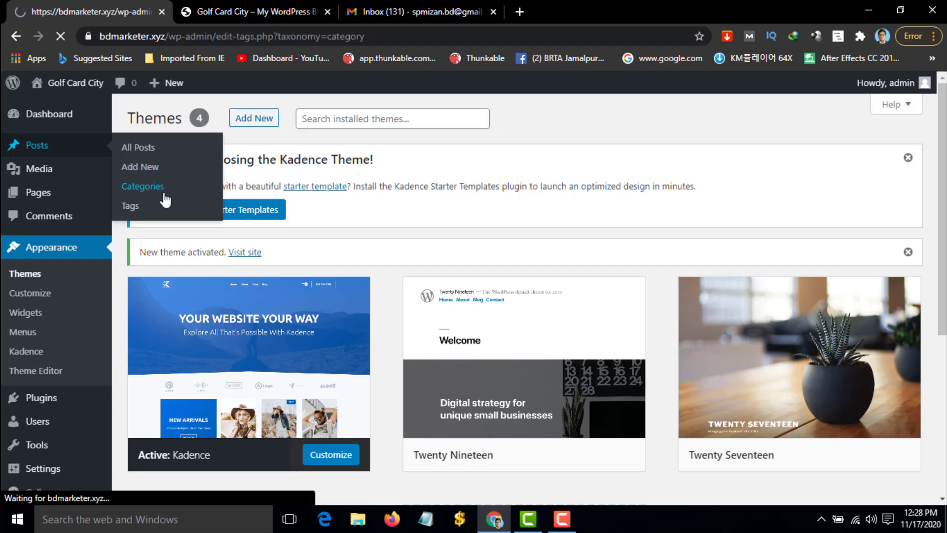
Add three post categories: cat1, cat 2 and cat 3
{"action": "scroll", "coordinate": [165, 199], "scroll_direction": "down", "scroll_amount": 1}
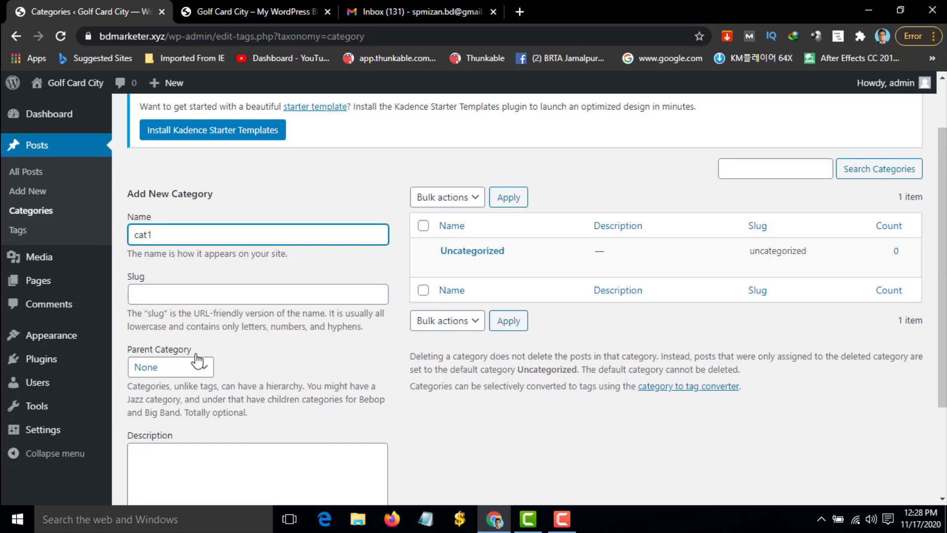
{"action": "scroll", "coordinate": [195, 360], "scroll_direction": "down", "scroll_amount": 3}
{"action": "left_click", "coordinate": [197, 437]}
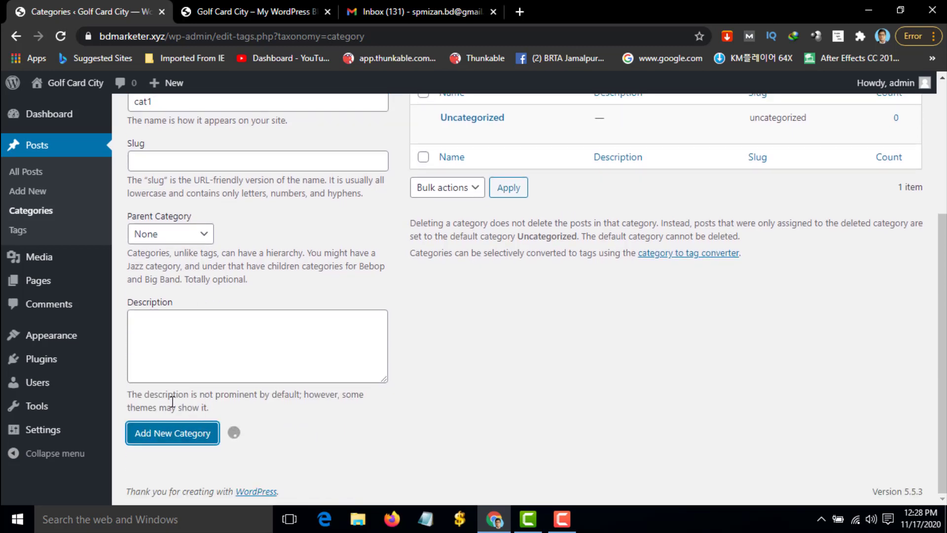
{"action": "left_click", "coordinate": [192, 246]}
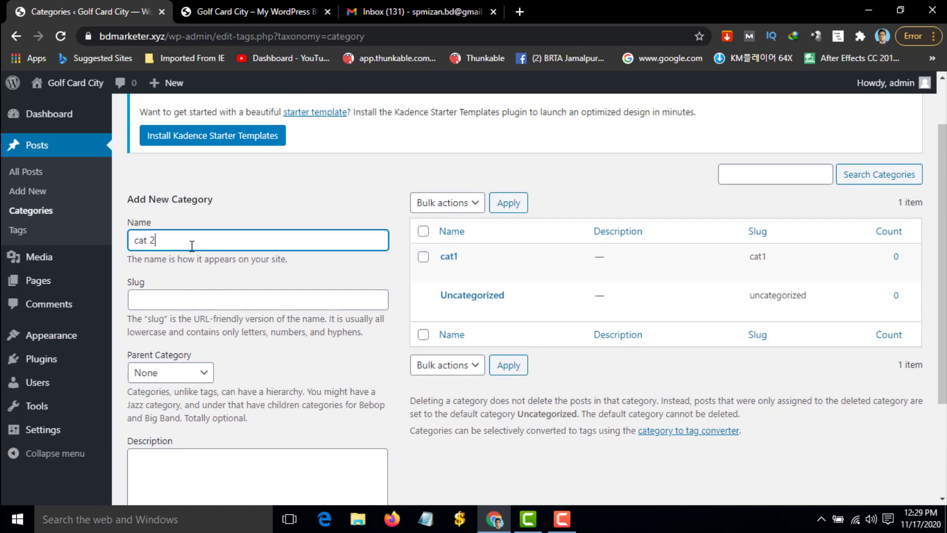
{"action": "scroll", "coordinate": [199, 249], "scroll_direction": "down", "scroll_amount": 3}
{"action": "left_click", "coordinate": [200, 447]}
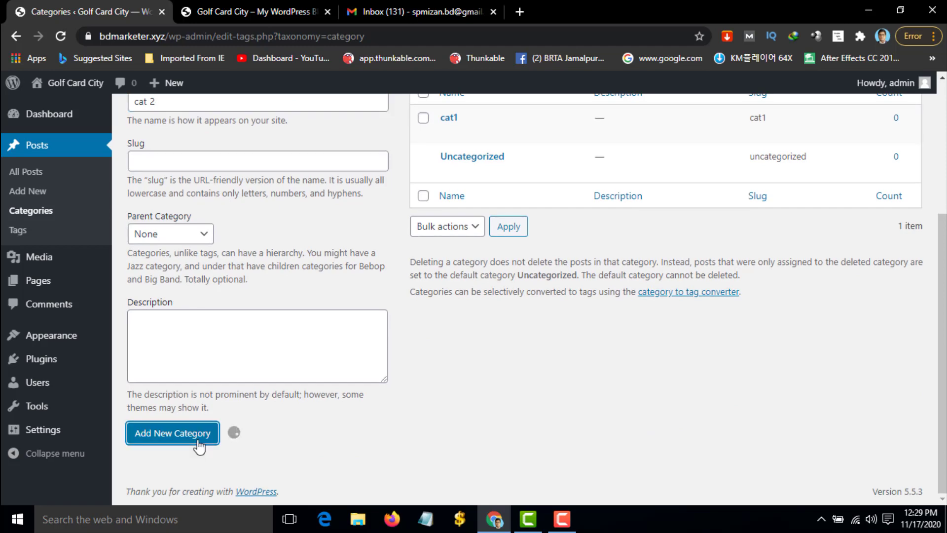
{"action": "scroll", "coordinate": [197, 446], "scroll_direction": "up", "scroll_amount": 5}
{"action": "left_click", "coordinate": [202, 302]}
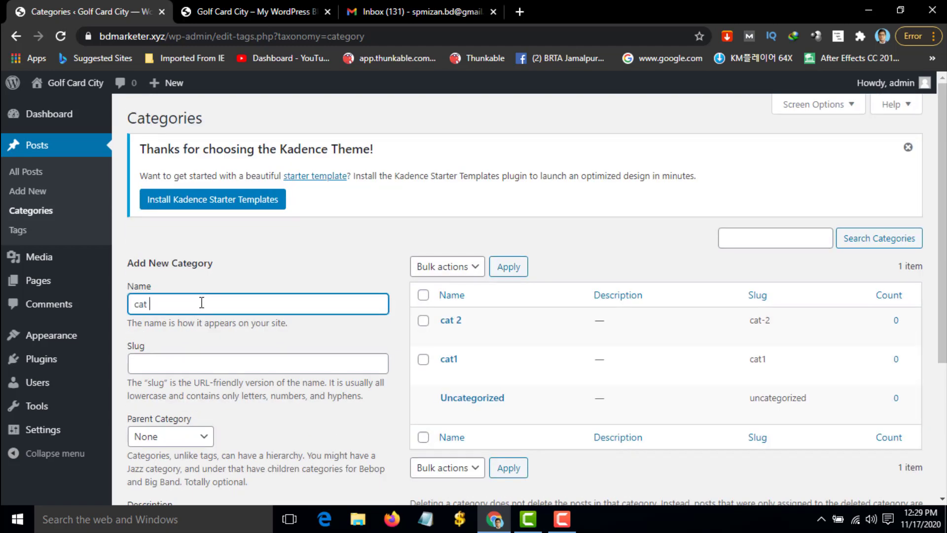
{"action": "scroll", "coordinate": [193, 320], "scroll_direction": "down", "scroll_amount": 4}
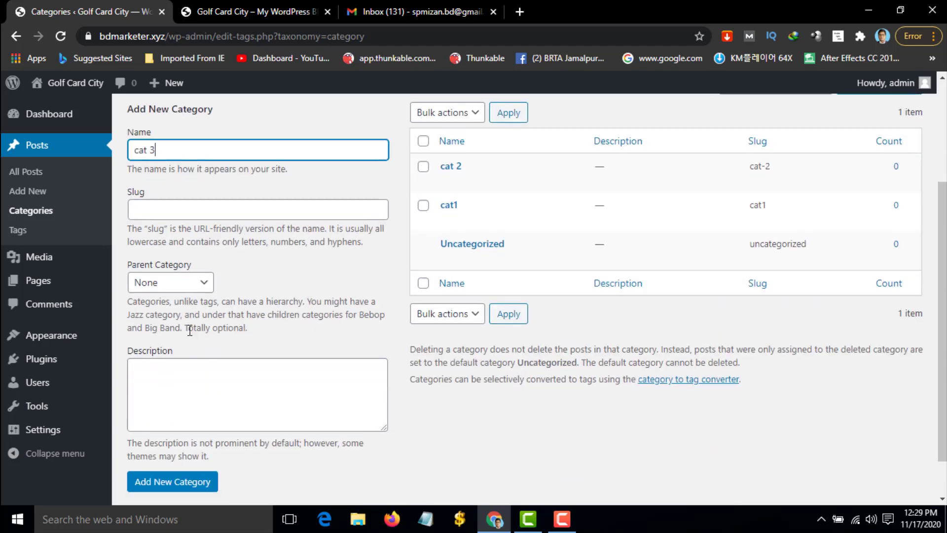
{"action": "left_click", "coordinate": [180, 434]}
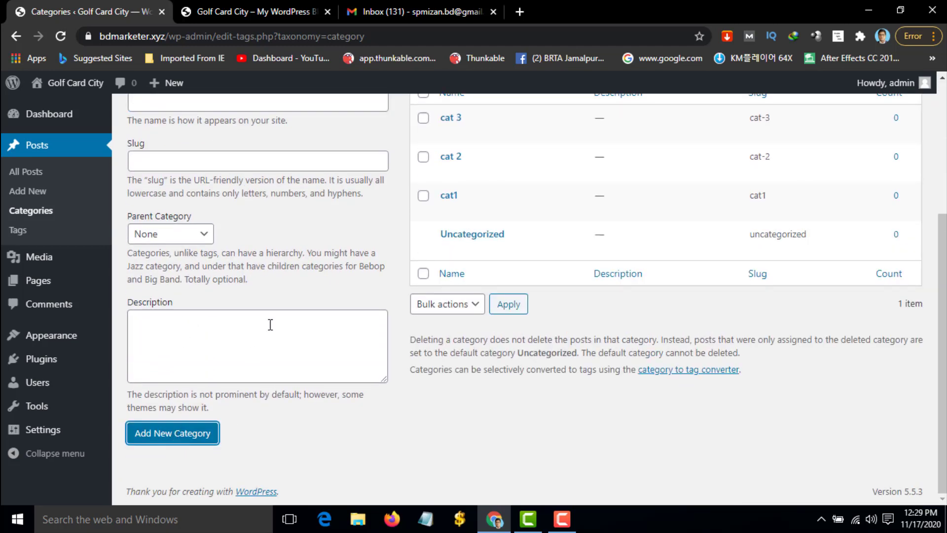
{"action": "scroll", "coordinate": [417, 209], "scroll_direction": "up", "scroll_amount": 3}
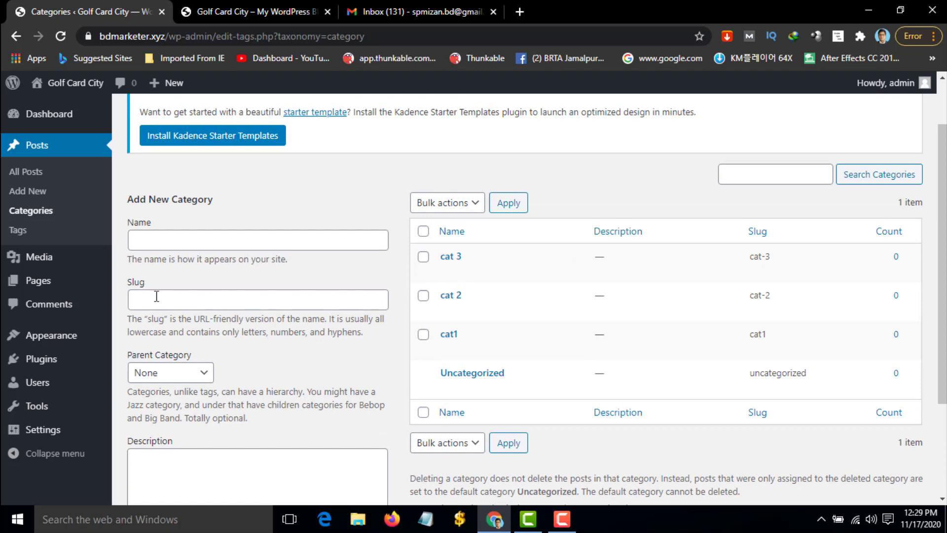
{"action": "mouse_move", "coordinate": [53, 340]}
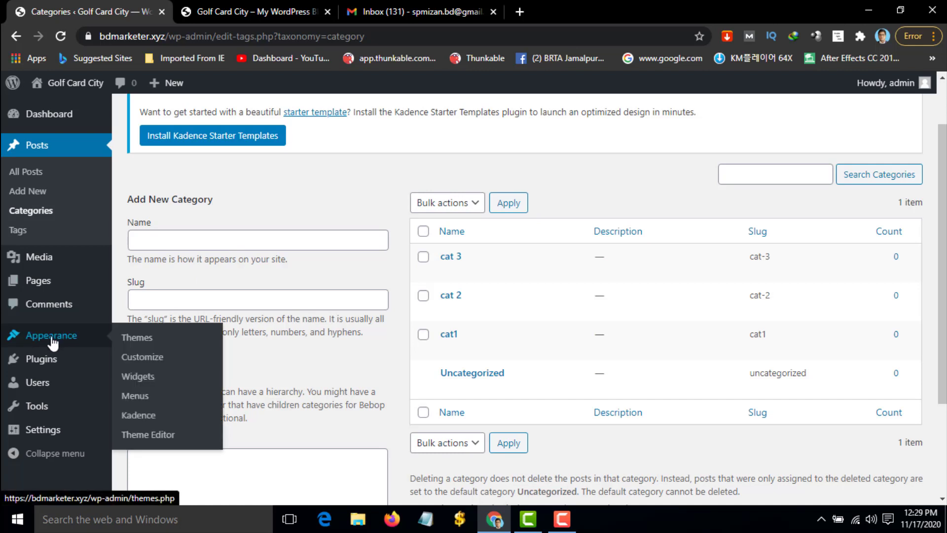
In Appearance > Menus, create a new menu named 'menu 1'
{"action": "left_click", "coordinate": [142, 399]}
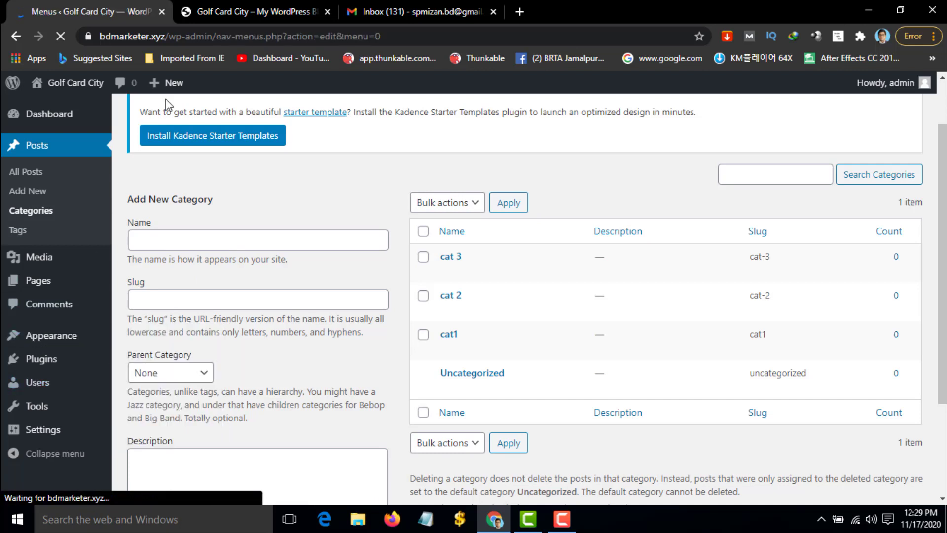
{"action": "scroll", "coordinate": [197, 368], "scroll_direction": "down", "scroll_amount": 4}
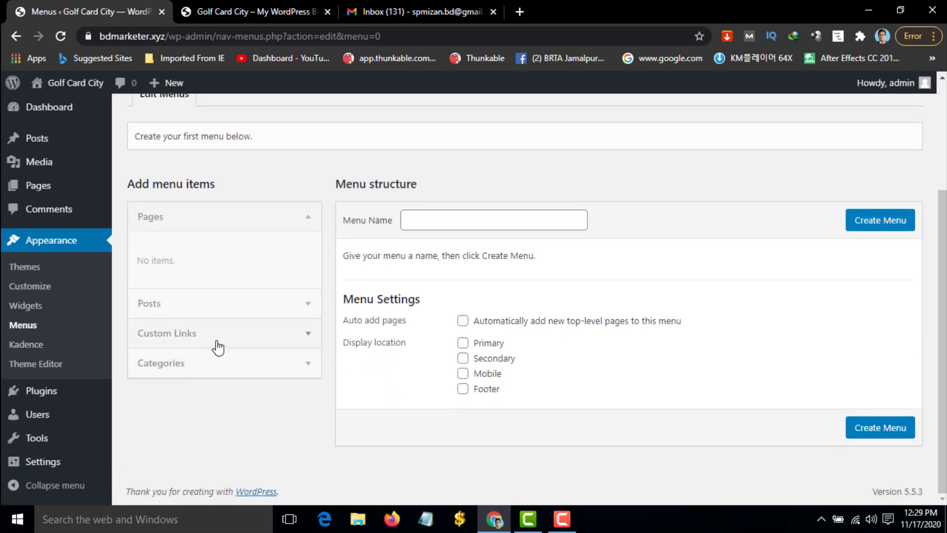
{"action": "left_click", "coordinate": [432, 225]}
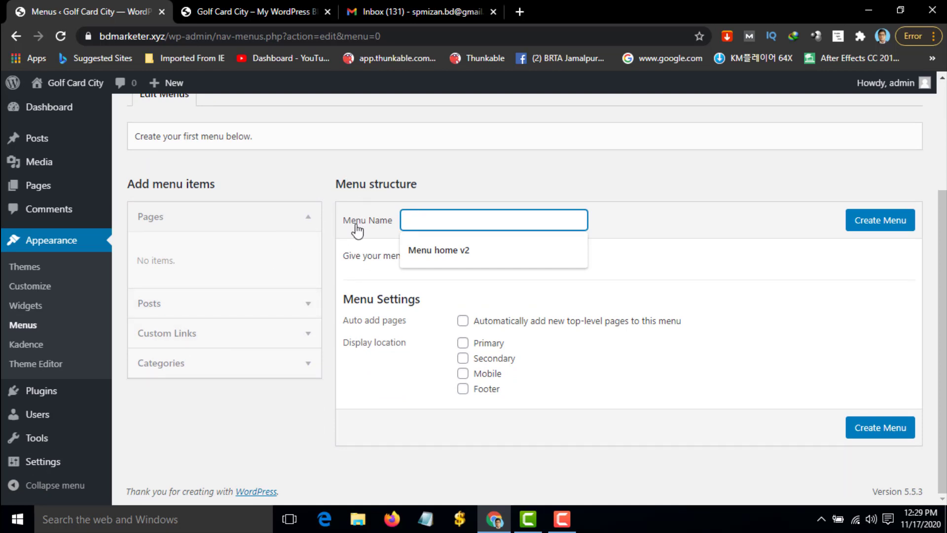
{"action": "key", "text": "Escape"}
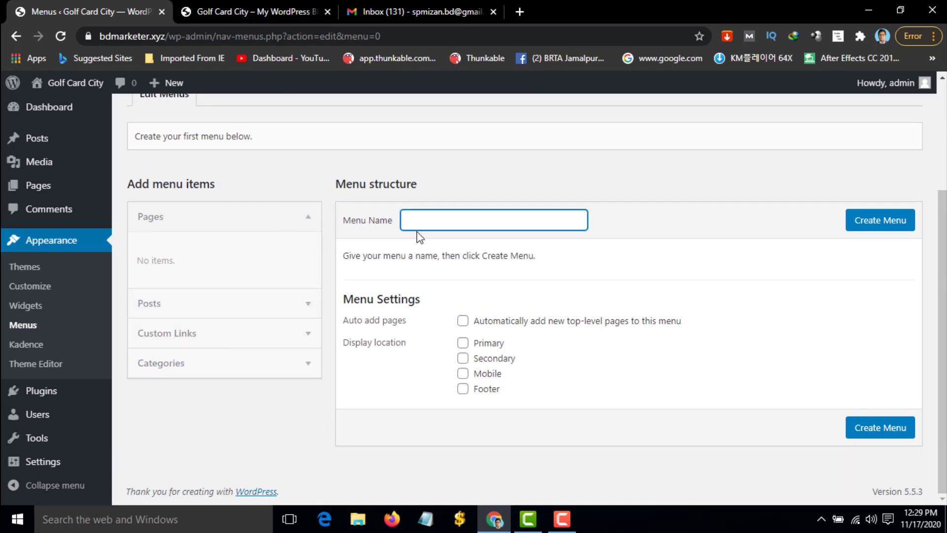
{"action": "left_click", "coordinate": [424, 224]}
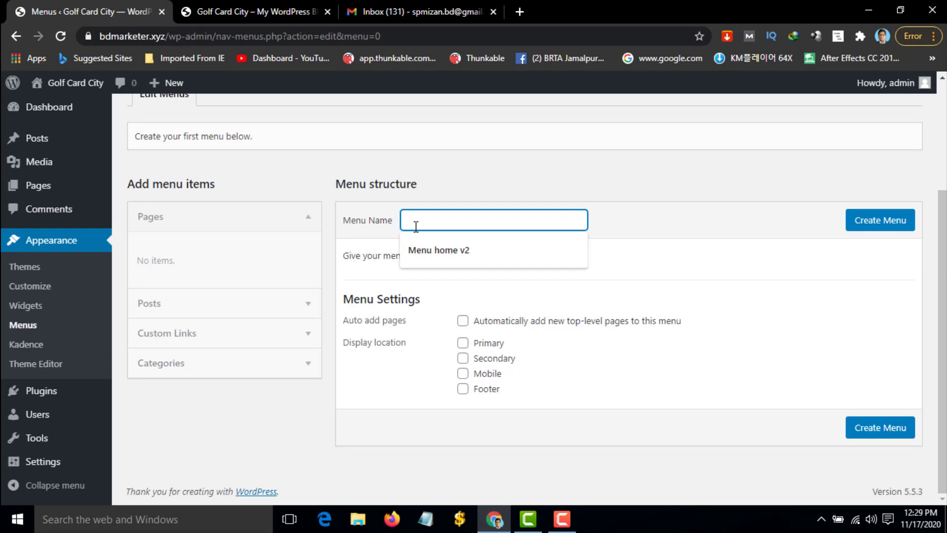
{"action": "key", "text": "BackSpace"}
{"action": "key", "text": "Return"}
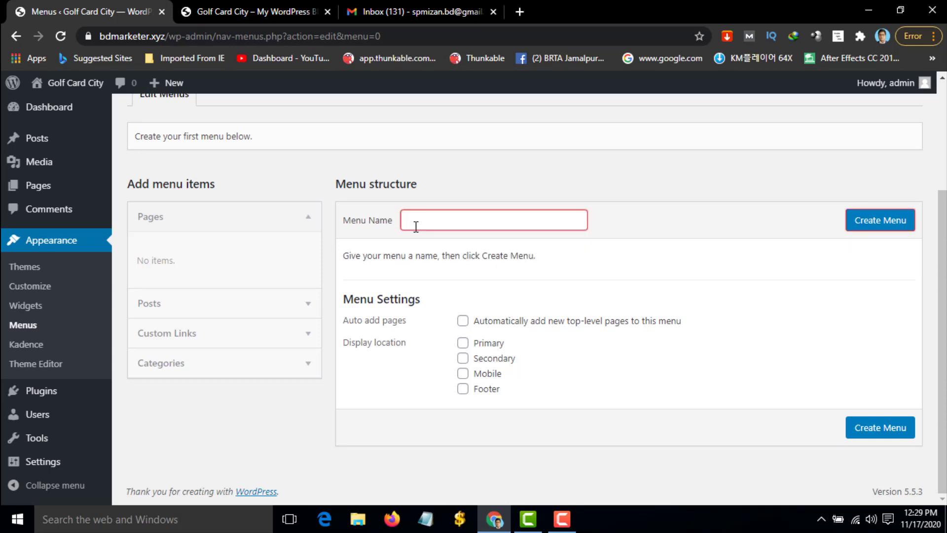
{"action": "type", "text": "m"}
{"action": "key", "text": "BackSpace"}
{"action": "type", "text": "menu"}
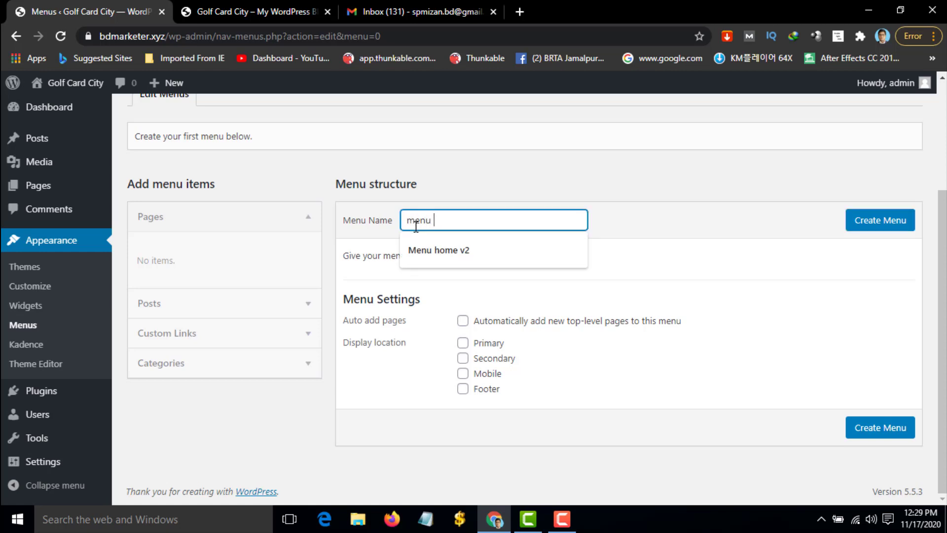
{"action": "type", "text": " 1"}
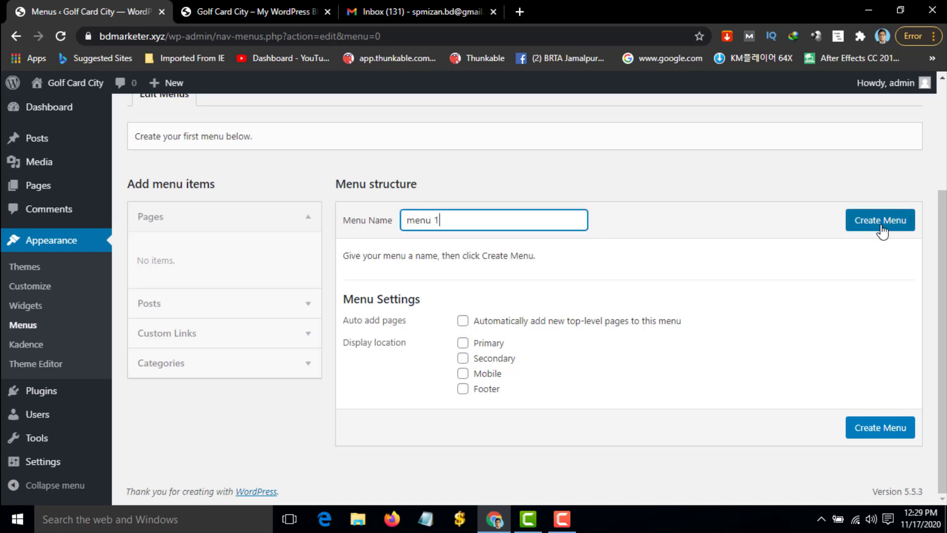
{"action": "left_click", "coordinate": [873, 224]}
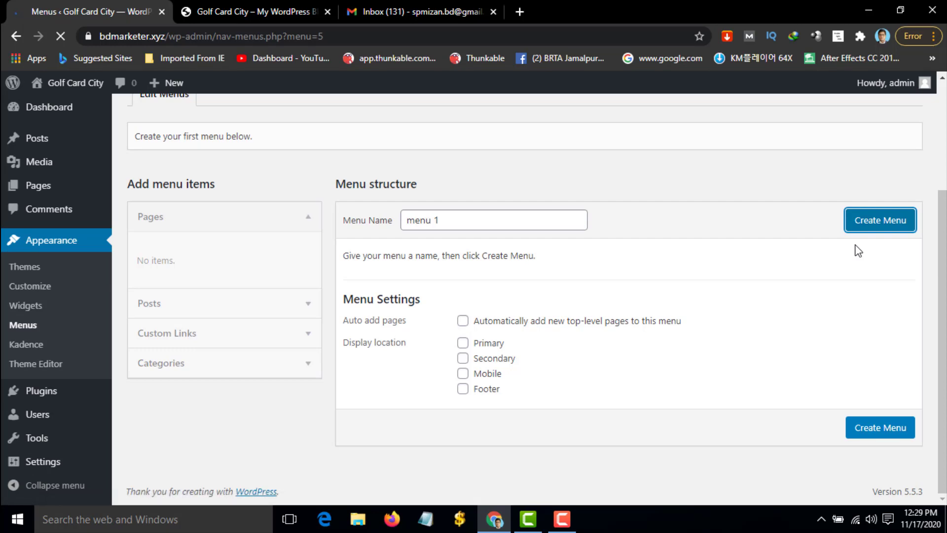
Set menu 1's display location to Primary
{"action": "scroll", "coordinate": [737, 267], "scroll_direction": "down", "scroll_amount": 3}
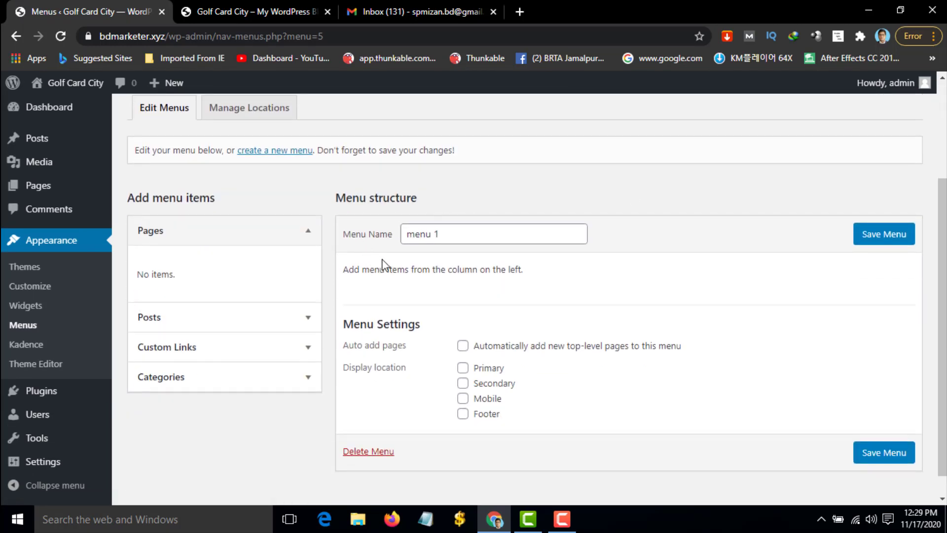
{"action": "scroll", "coordinate": [328, 217], "scroll_direction": "up", "scroll_amount": 3}
{"action": "scroll", "coordinate": [271, 265], "scroll_direction": "down", "scroll_amount": 3}
{"action": "left_click", "coordinate": [463, 369]}
Add categories cat 2, cat 3 and cat1 to menu 1, save it, and view the front page
{"action": "left_click", "coordinate": [311, 376]}
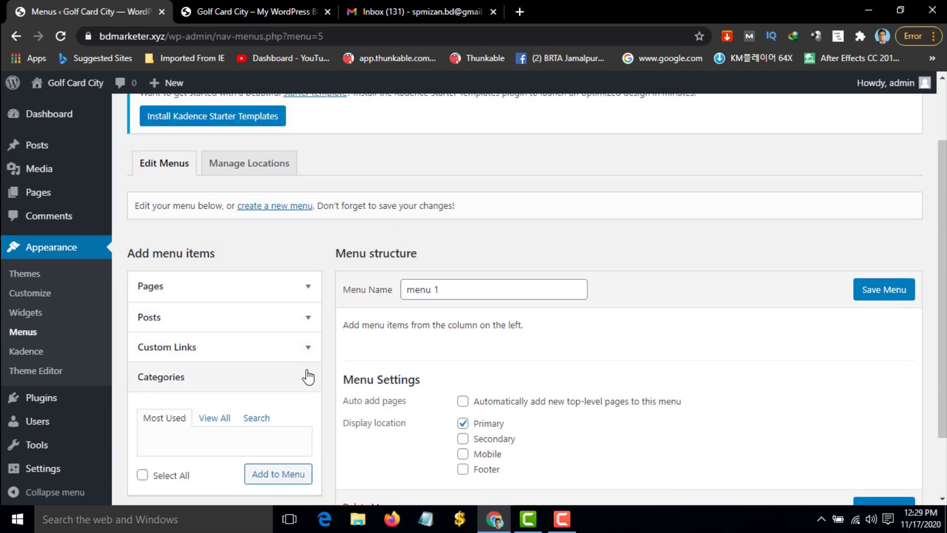
{"action": "scroll", "coordinate": [309, 376], "scroll_direction": "down", "scroll_amount": 1}
{"action": "left_click", "coordinate": [216, 337]}
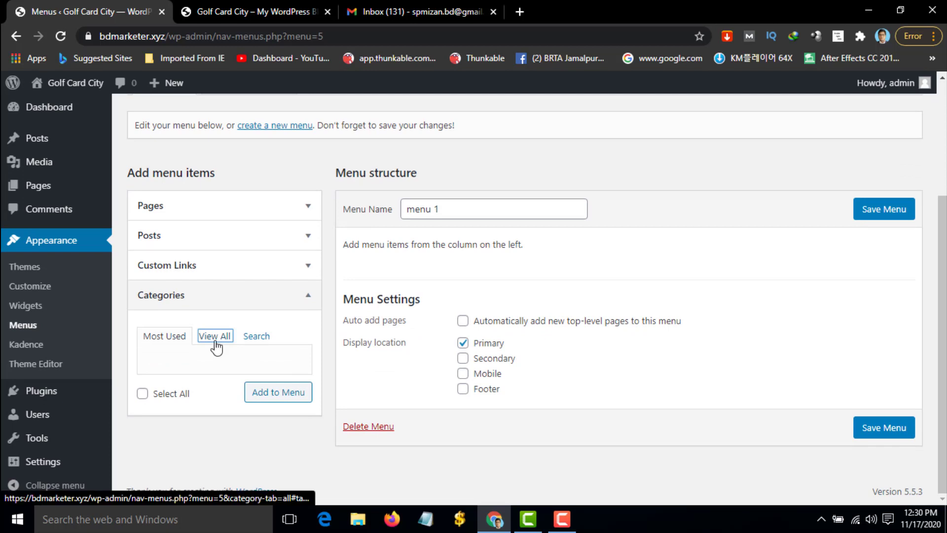
{"action": "left_click", "coordinate": [217, 345]}
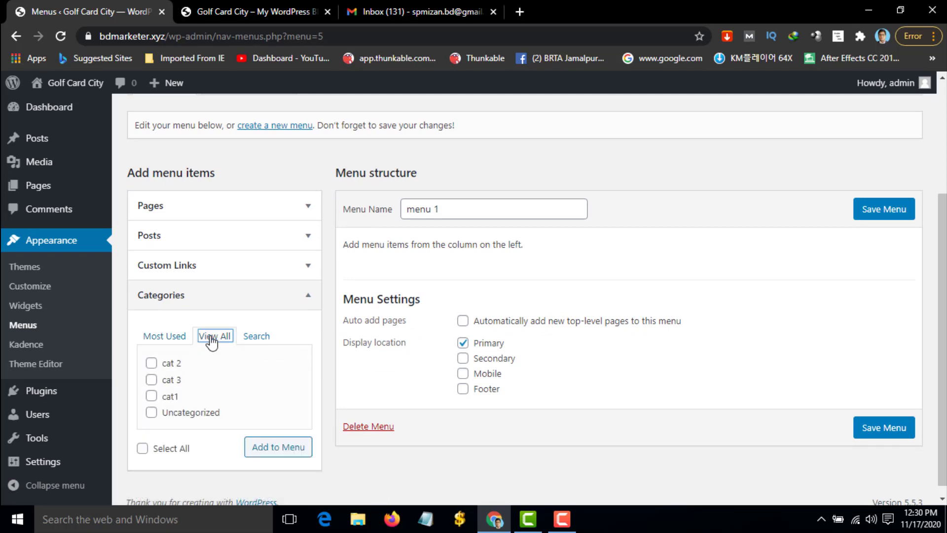
{"action": "left_click", "coordinate": [153, 365]}
{"action": "left_click", "coordinate": [152, 380]}
{"action": "left_click", "coordinate": [152, 396]}
{"action": "left_click", "coordinate": [280, 450]}
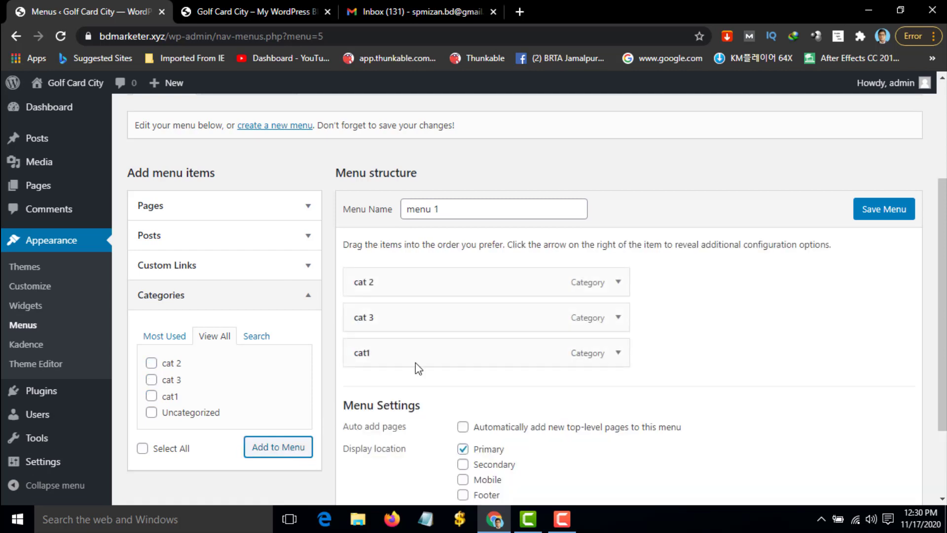
{"action": "left_click", "coordinate": [889, 214]}
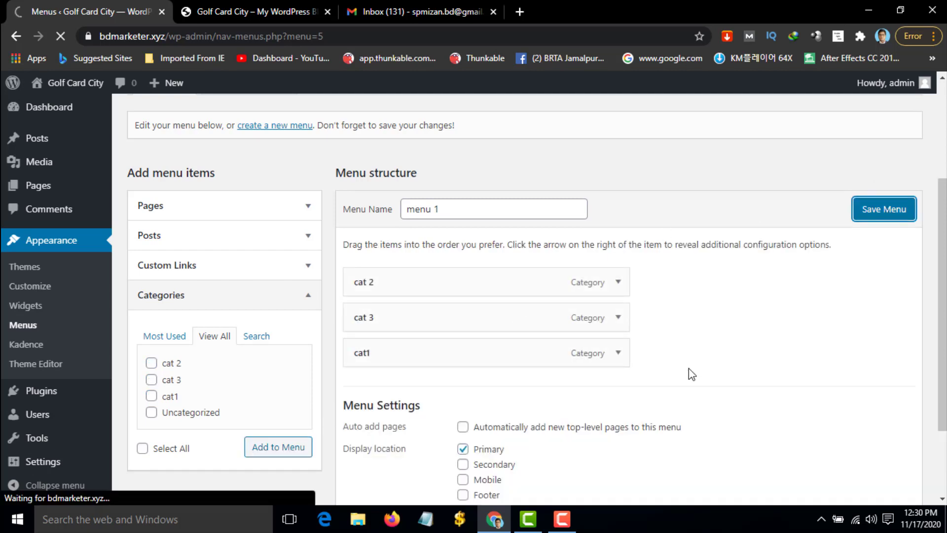
{"action": "scroll", "coordinate": [685, 368], "scroll_direction": "down", "scroll_amount": 3}
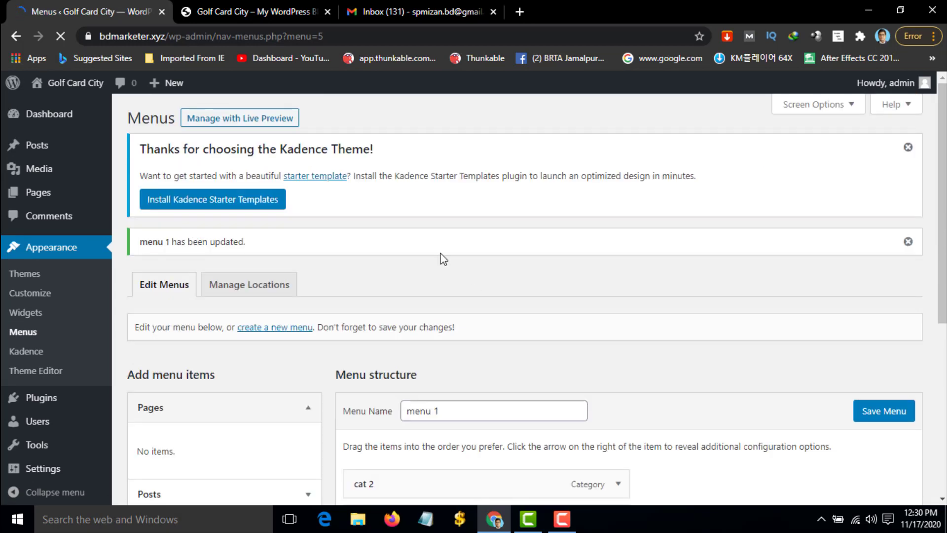
{"action": "left_click", "coordinate": [276, 11]}
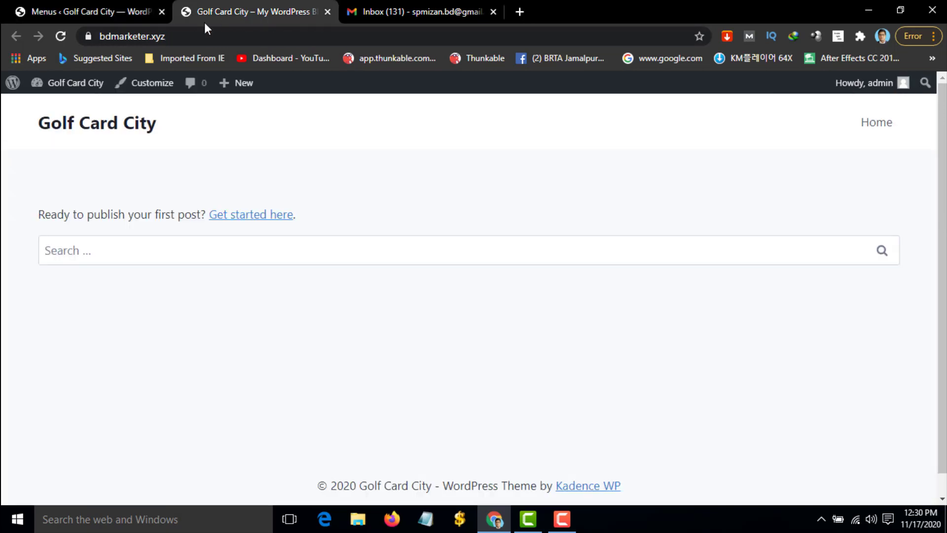
Reload the front page to see the cat 2, cat 3 and cat1 header links, then return to Menus admin
{"action": "left_click", "coordinate": [60, 36]}
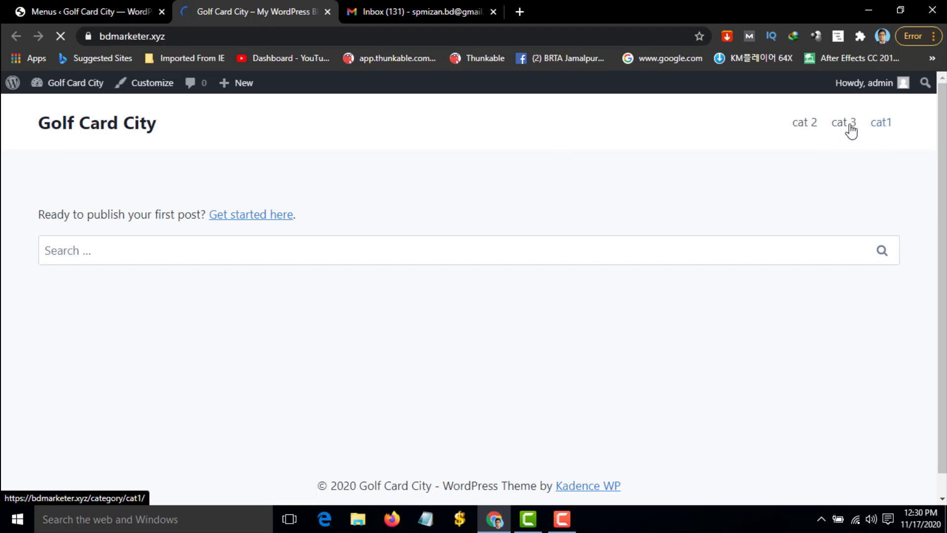
{"action": "left_click", "coordinate": [117, 6]}
{"action": "left_click", "coordinate": [209, 7]}
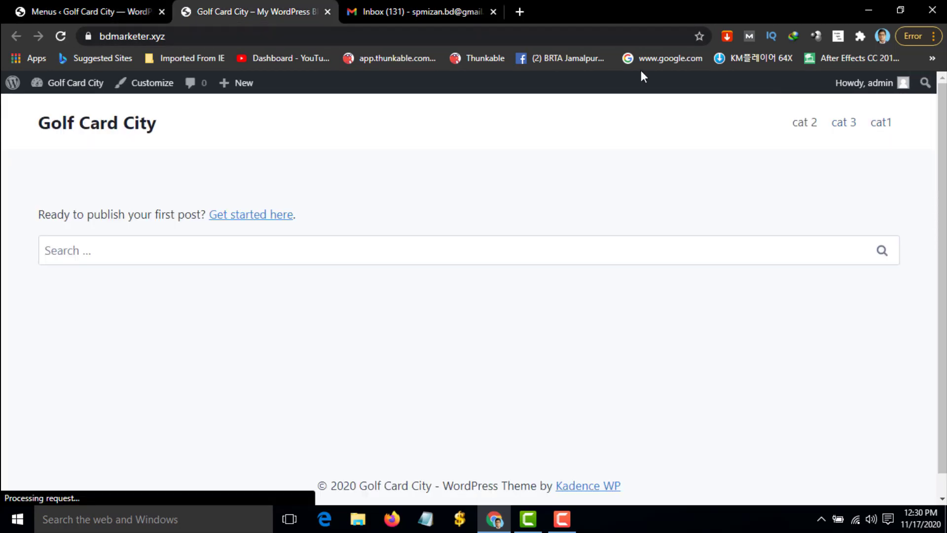
{"action": "left_click", "coordinate": [87, 7]}
{"action": "mouse_move", "coordinate": [42, 192]}
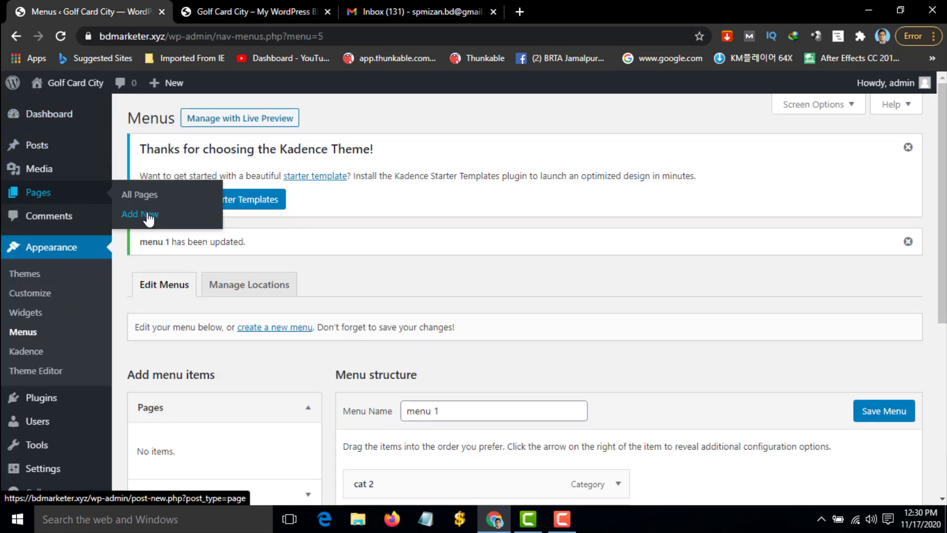
Publish a new page titled 'Home' and go back to the menu editor
{"action": "left_click", "coordinate": [167, 211]}
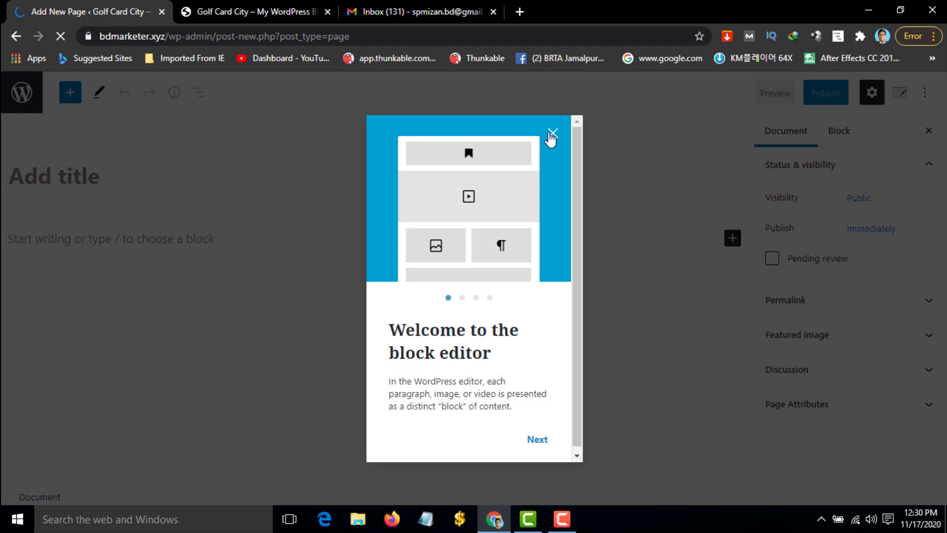
{"action": "left_click", "coordinate": [553, 132]}
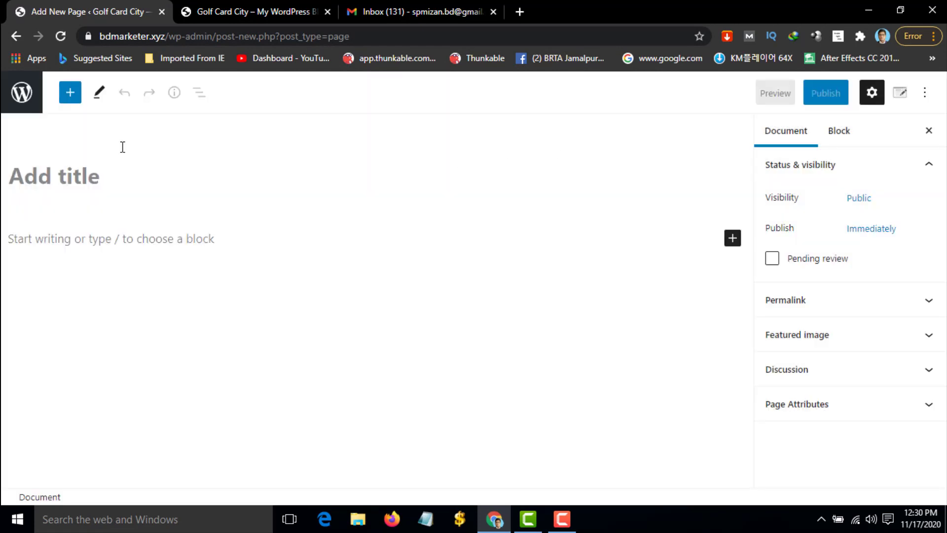
{"action": "left_click", "coordinate": [81, 168]}
{"action": "type", "text": "Home"}
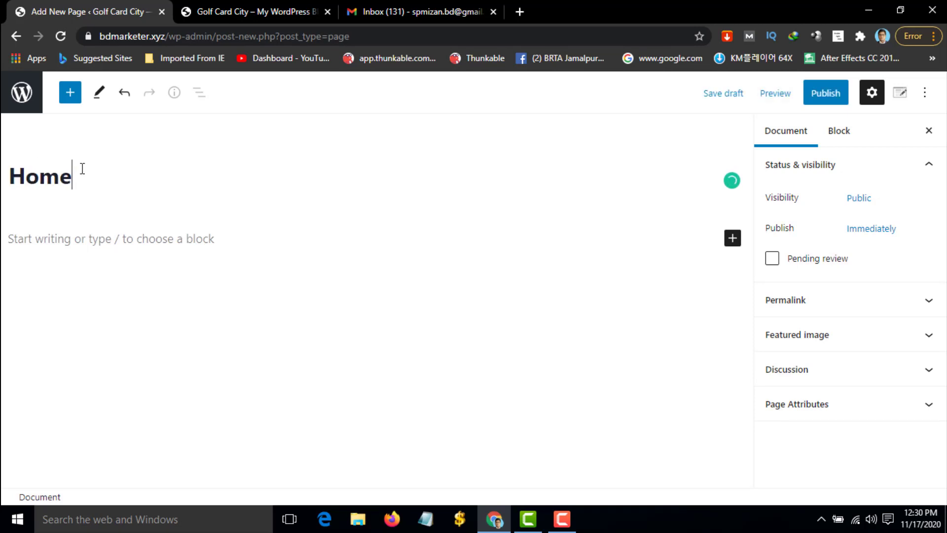
{"action": "left_click", "coordinate": [823, 99]}
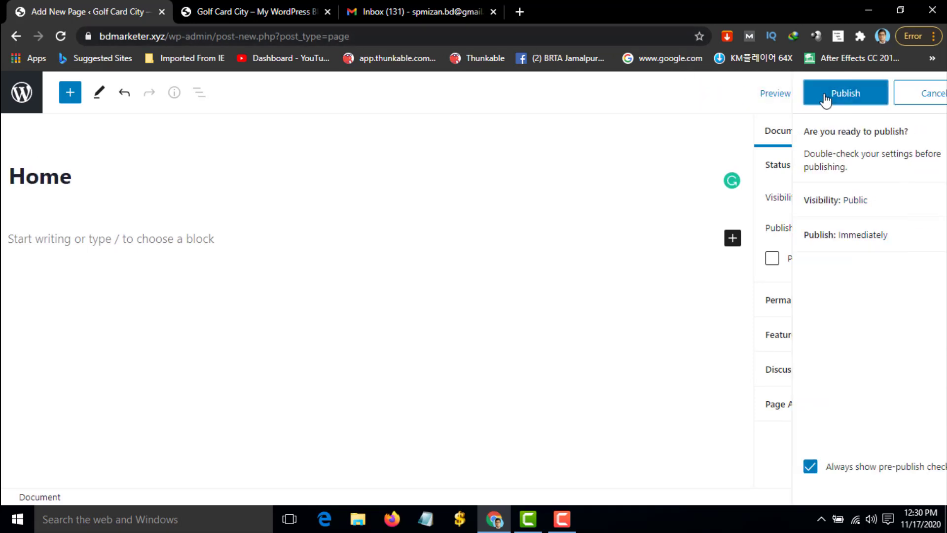
{"action": "left_click", "coordinate": [805, 94]}
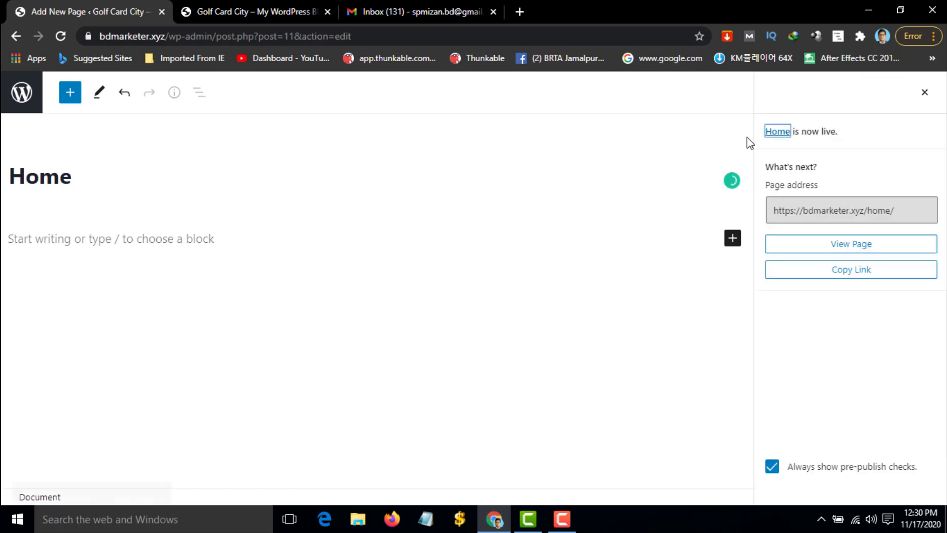
{"action": "left_click", "coordinate": [16, 37]}
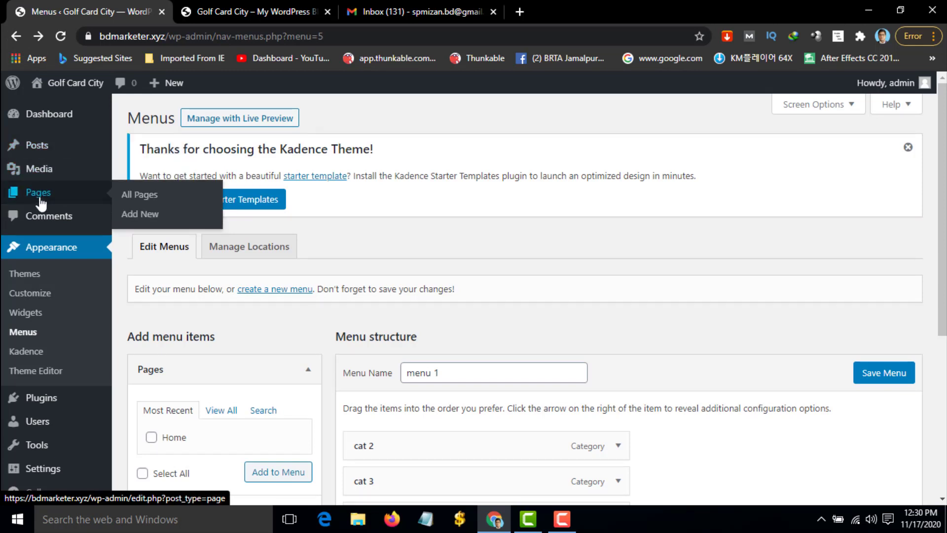
Publish a new page titled 'Contact us', check the front page, and return to the menu editor
{"action": "left_click", "coordinate": [169, 219]}
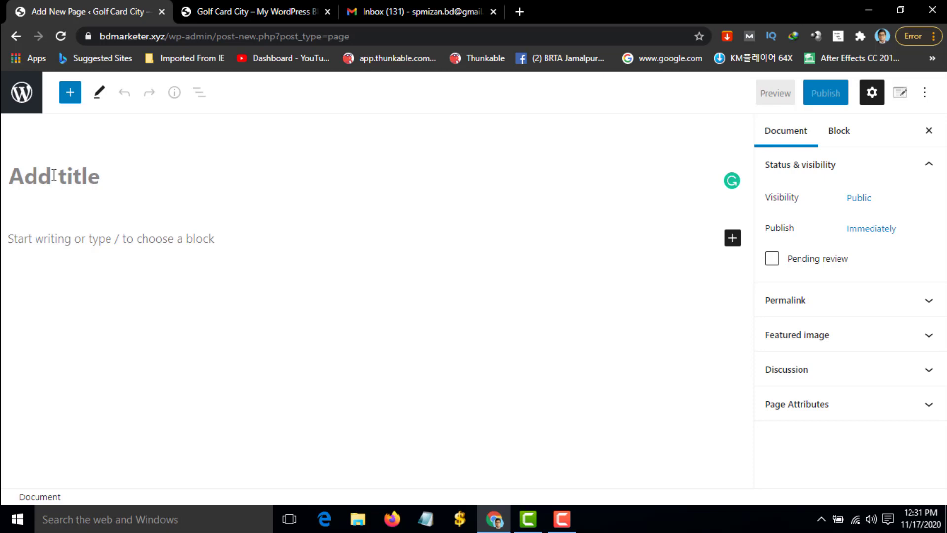
{"action": "type", "text": "Con"}
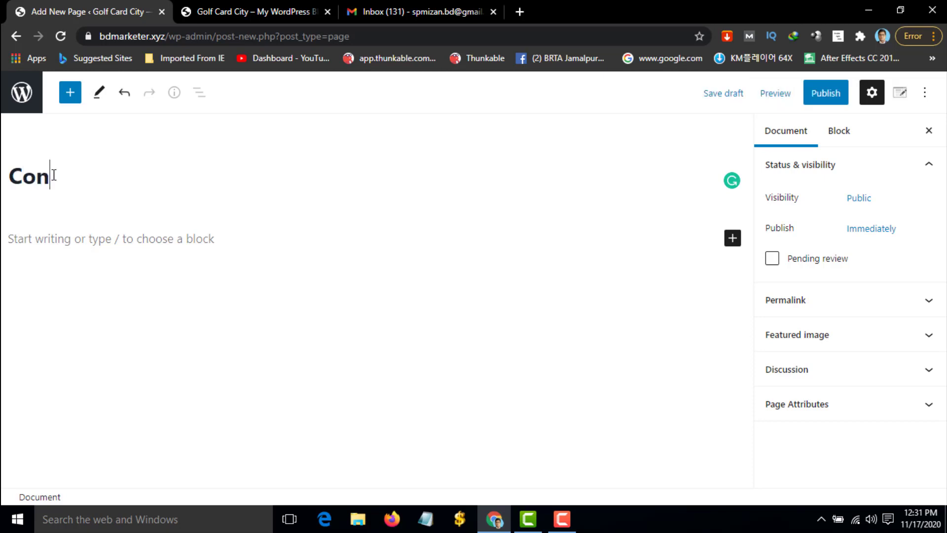
{"action": "type", "text": "tact u"}
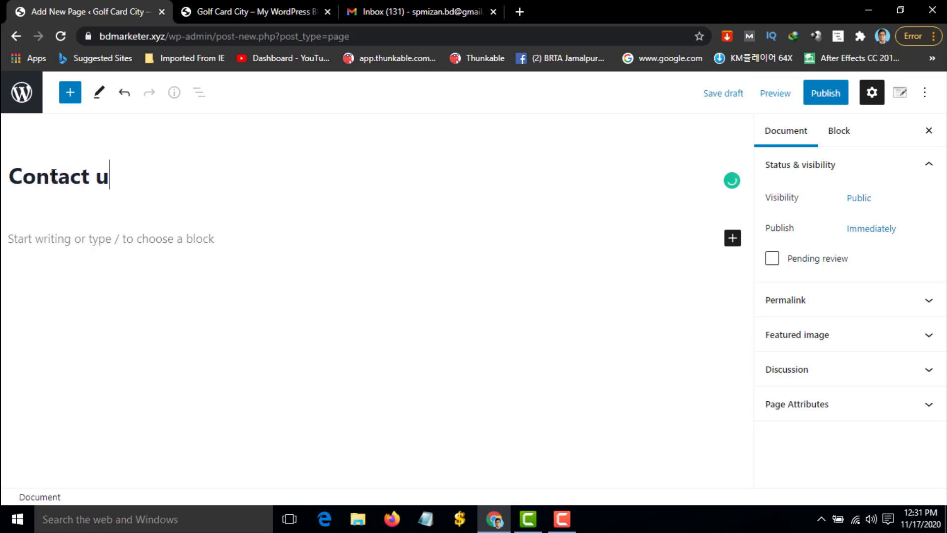
{"action": "type", "text": "s"}
{"action": "left_click", "coordinate": [824, 96]}
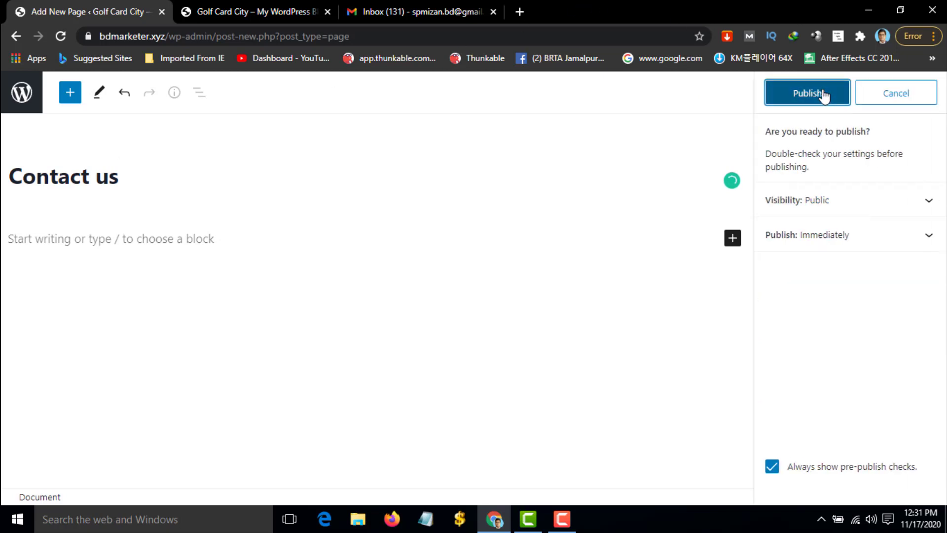
{"action": "left_click", "coordinate": [821, 96]}
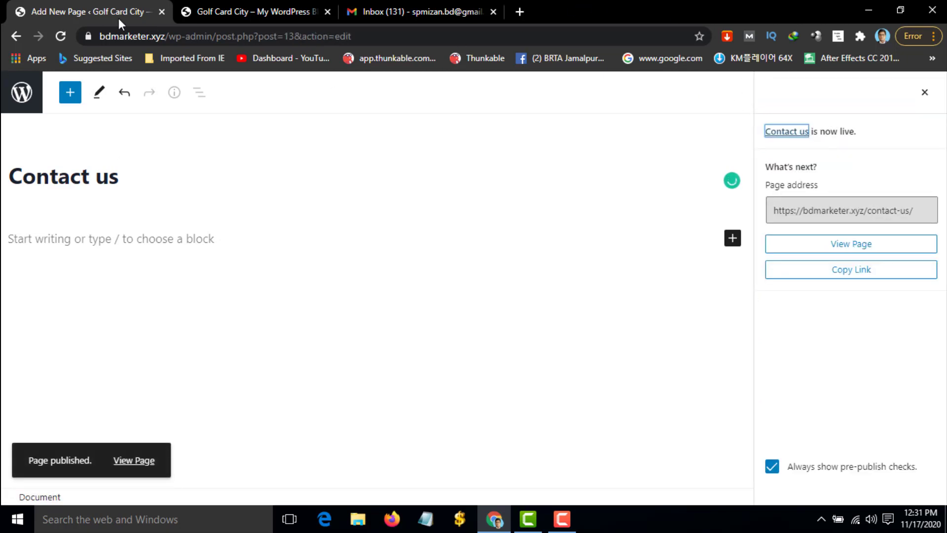
{"action": "left_click", "coordinate": [235, 13]}
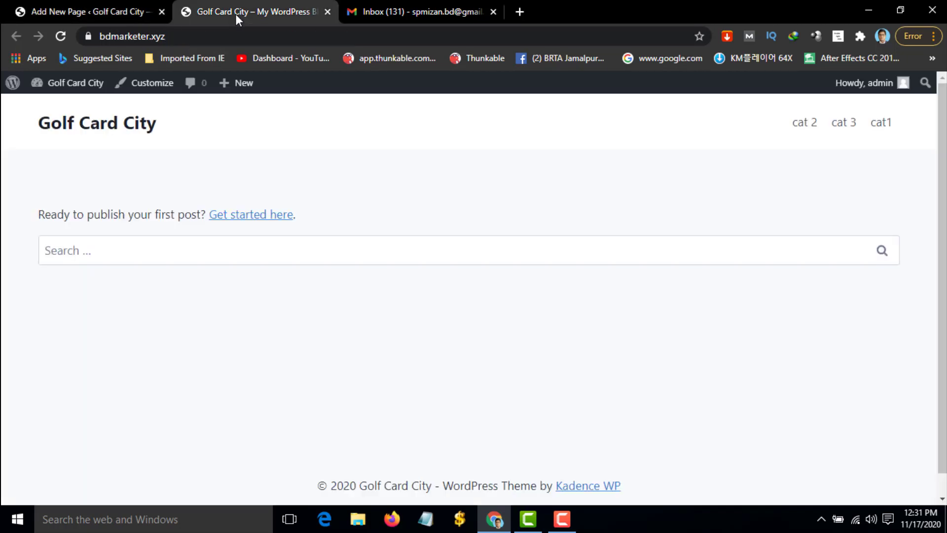
{"action": "left_click", "coordinate": [111, 8]}
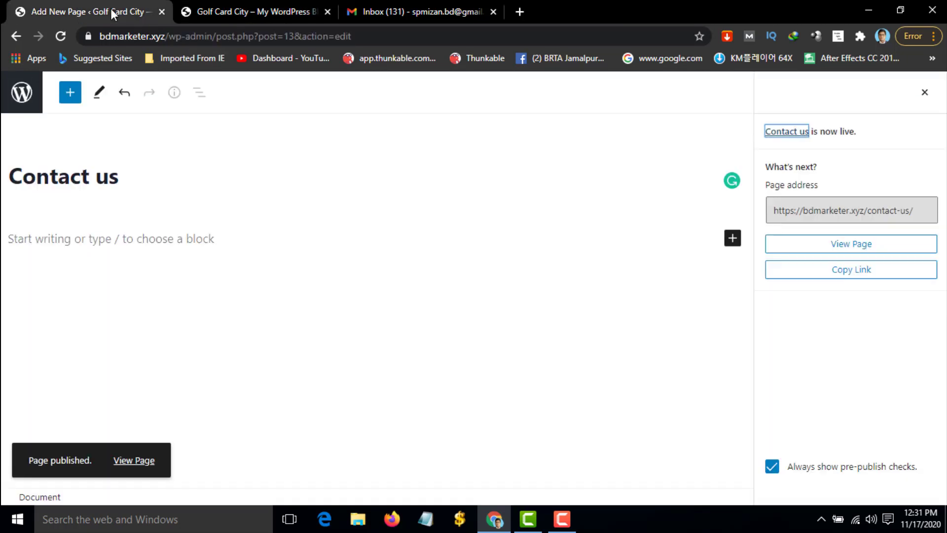
{"action": "left_click", "coordinate": [14, 36]}
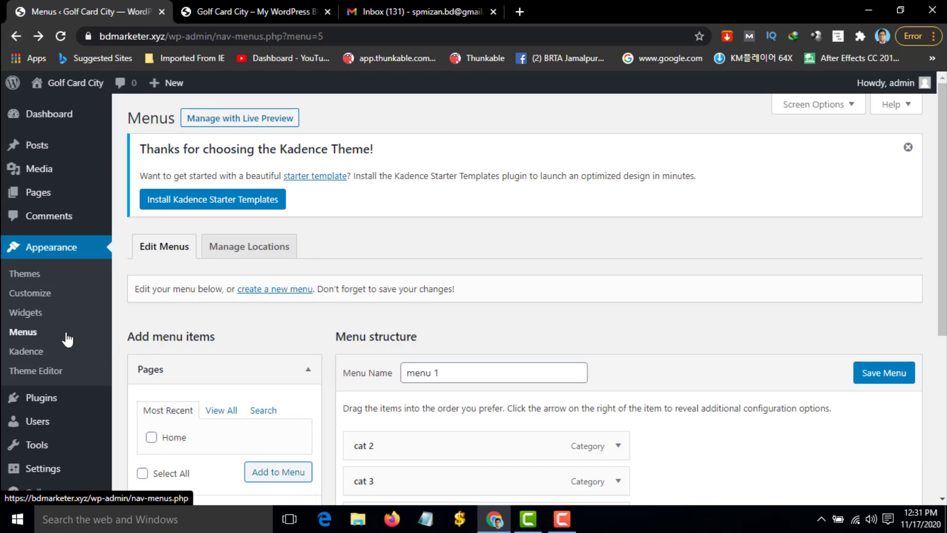
Remove the cat 2, cat 3 and cat1 items from menu 1 in the editor
{"action": "scroll", "coordinate": [363, 332], "scroll_direction": "down", "scroll_amount": 3}
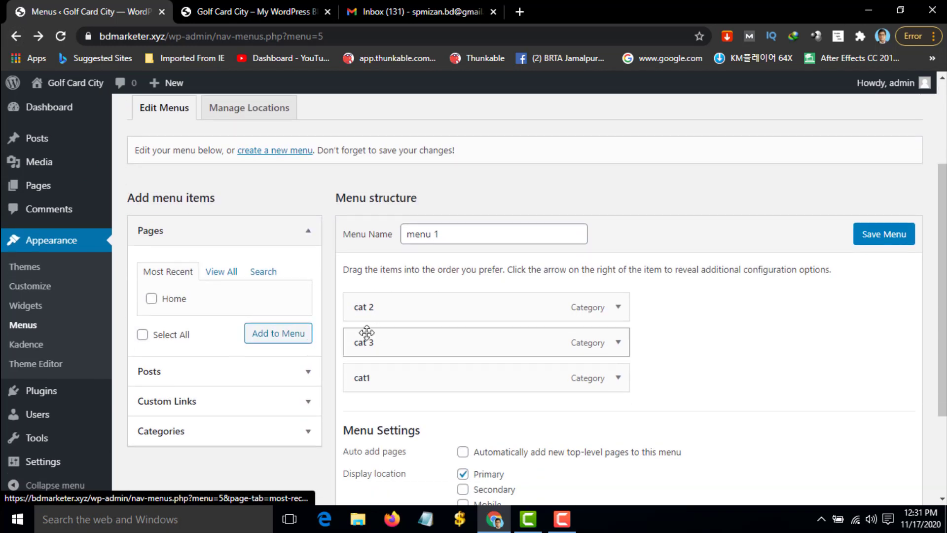
{"action": "left_click", "coordinate": [446, 236]}
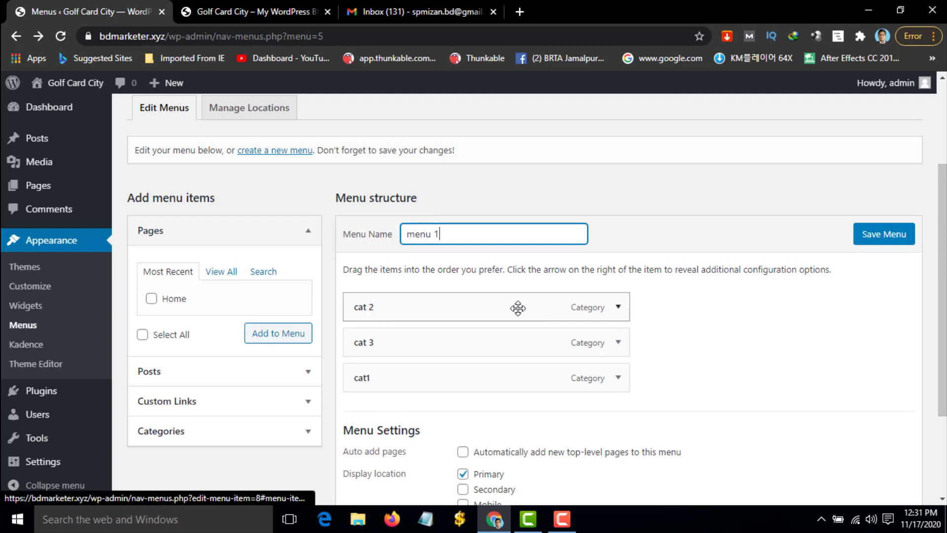
{"action": "left_click", "coordinate": [617, 309]}
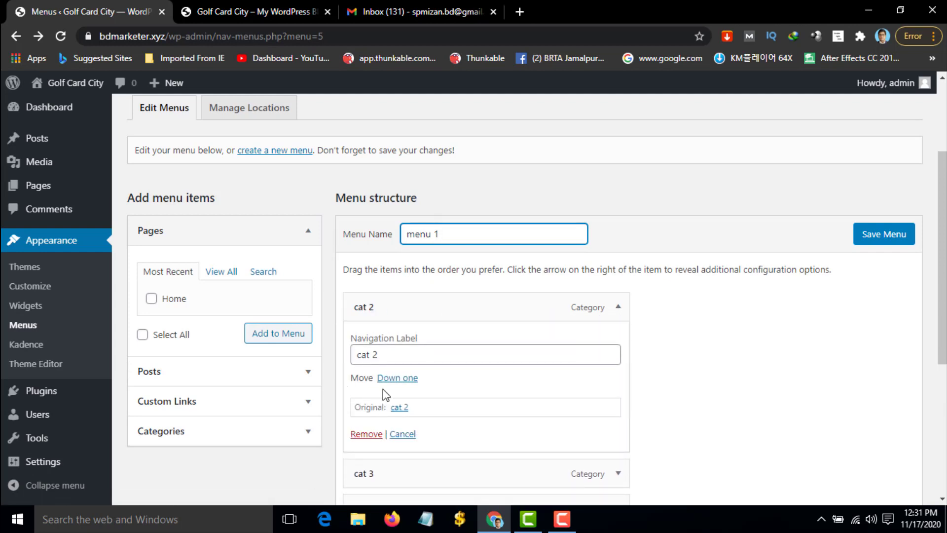
{"action": "left_click", "coordinate": [369, 435]}
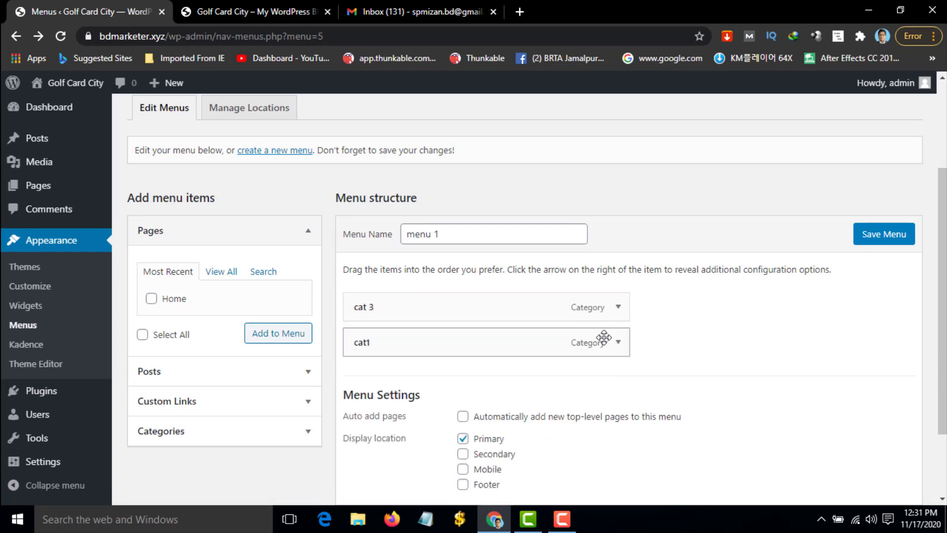
{"action": "left_click", "coordinate": [618, 308]}
{"action": "left_click", "coordinate": [365, 435]}
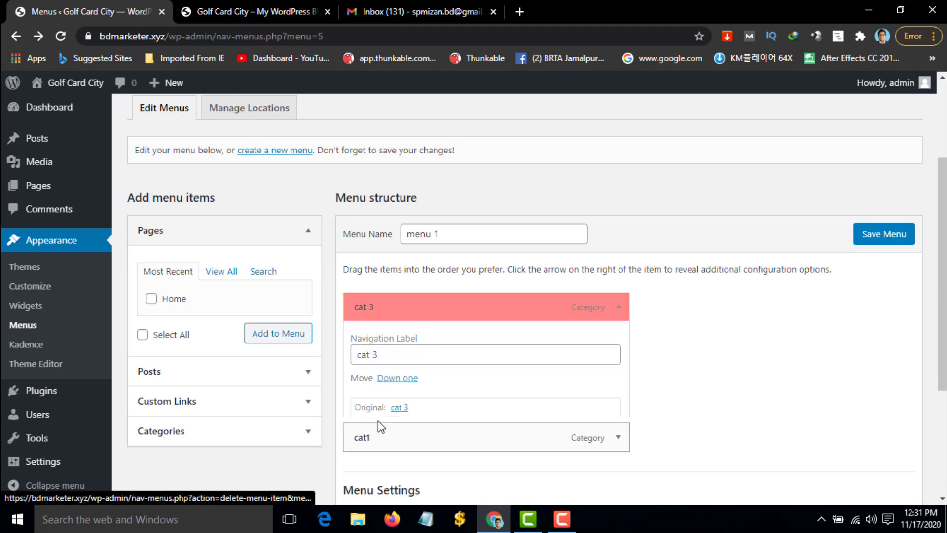
{"action": "left_click", "coordinate": [618, 308]}
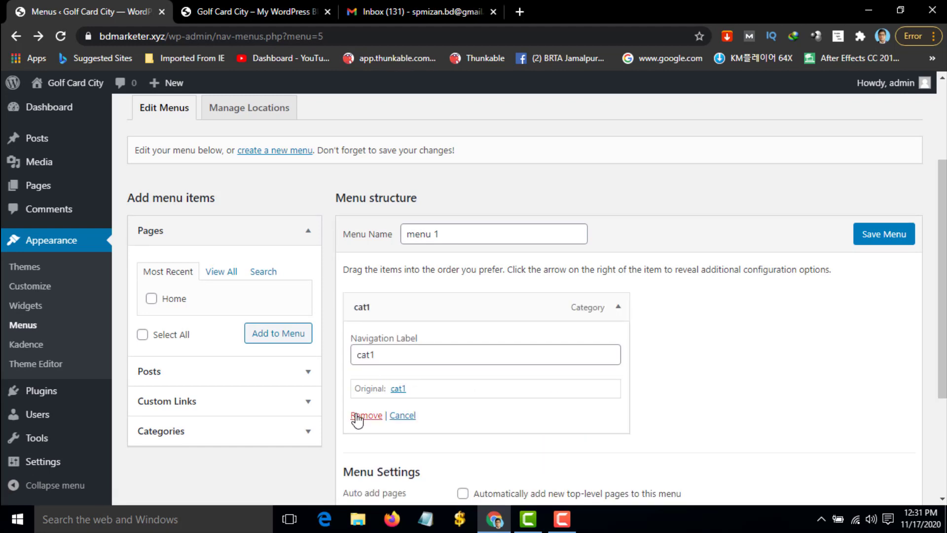
{"action": "left_click", "coordinate": [357, 417]}
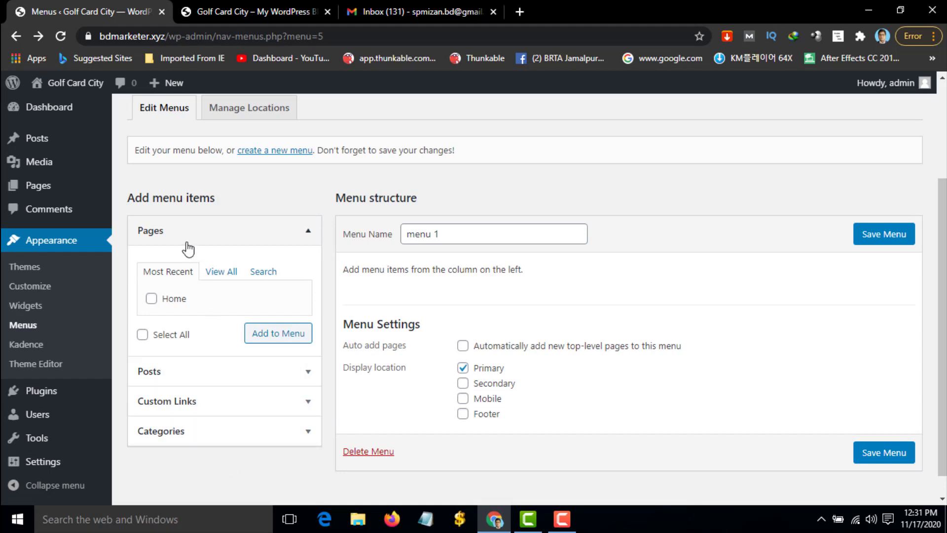
Reload the Menus page, confirming the reload and discarding unsaved changes
{"action": "left_click", "coordinate": [220, 272]}
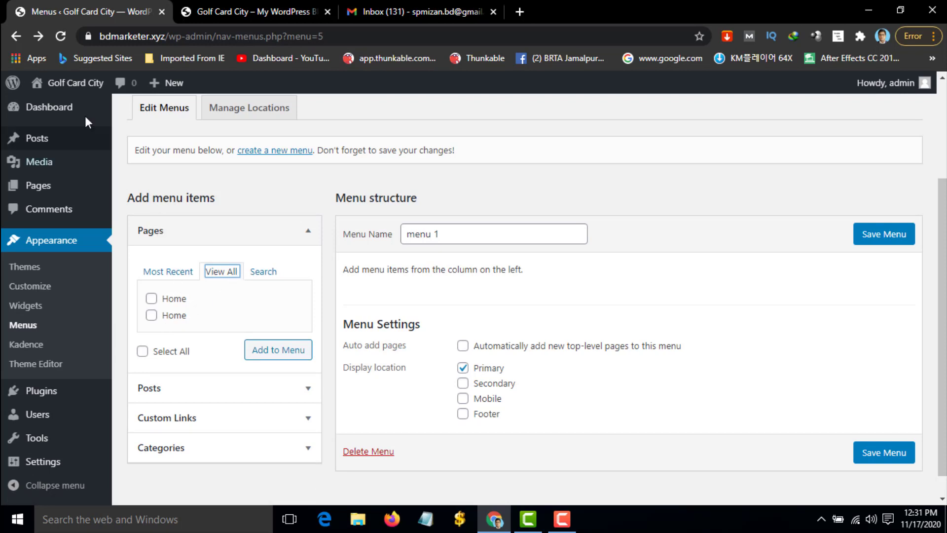
{"action": "left_click", "coordinate": [64, 37]}
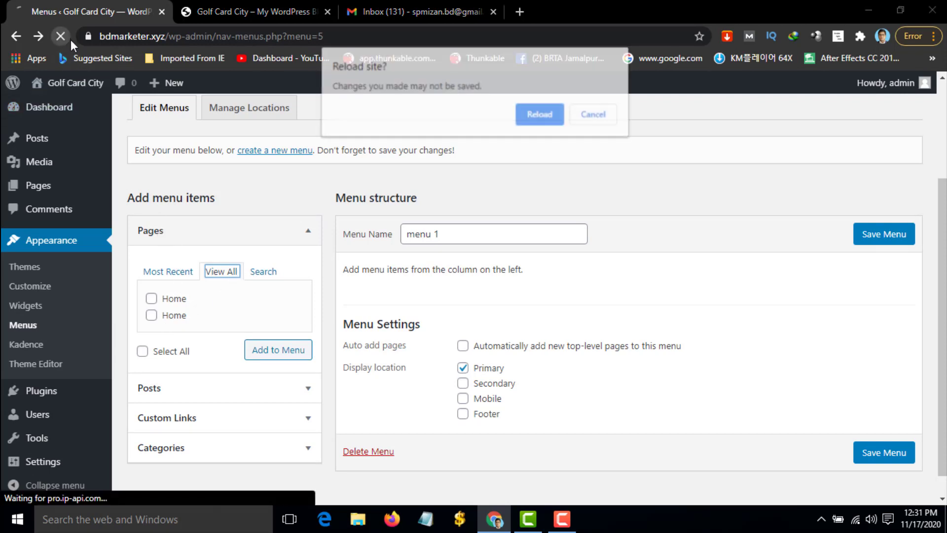
{"action": "left_click", "coordinate": [537, 110]}
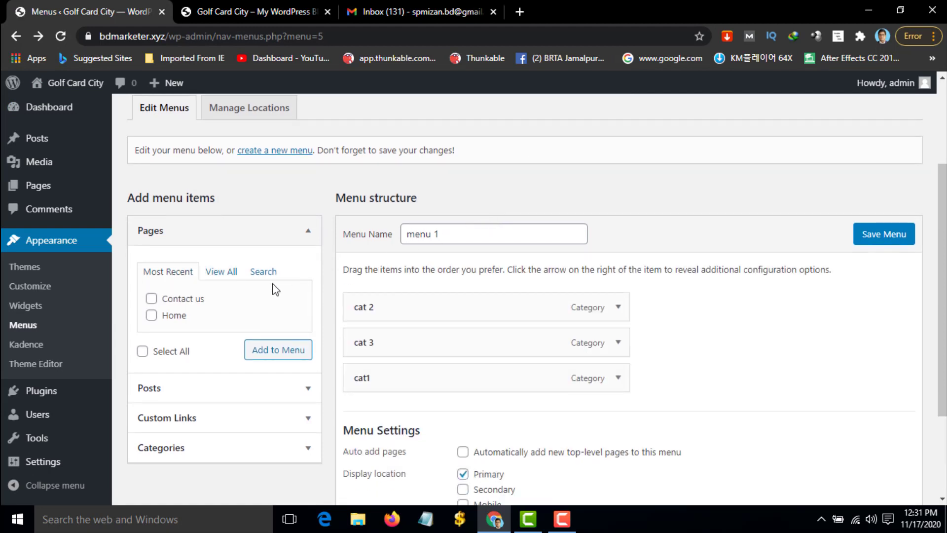
Add the Contact us and Home pages to menu 1
{"action": "left_click", "coordinate": [222, 273]}
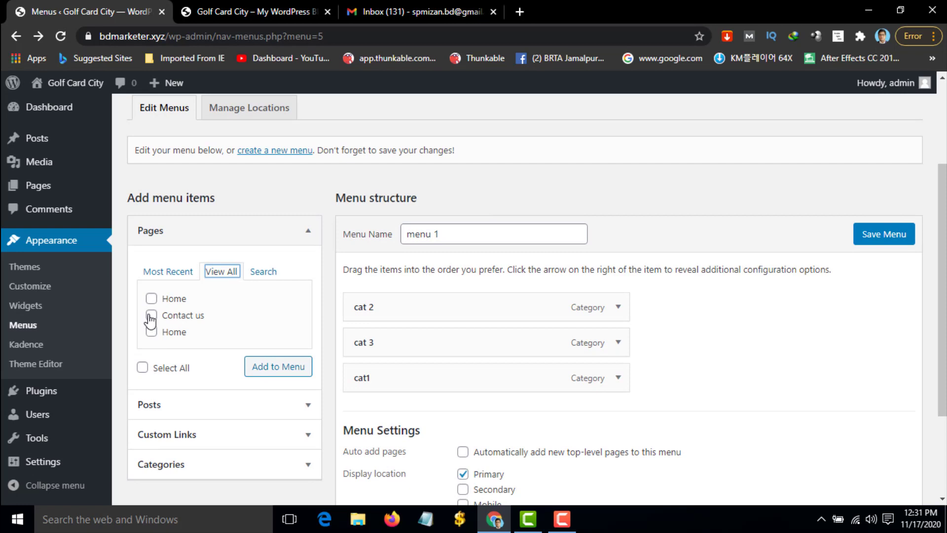
{"action": "left_click", "coordinate": [151, 317]}
{"action": "left_click", "coordinate": [151, 332]}
{"action": "left_click", "coordinate": [277, 369]}
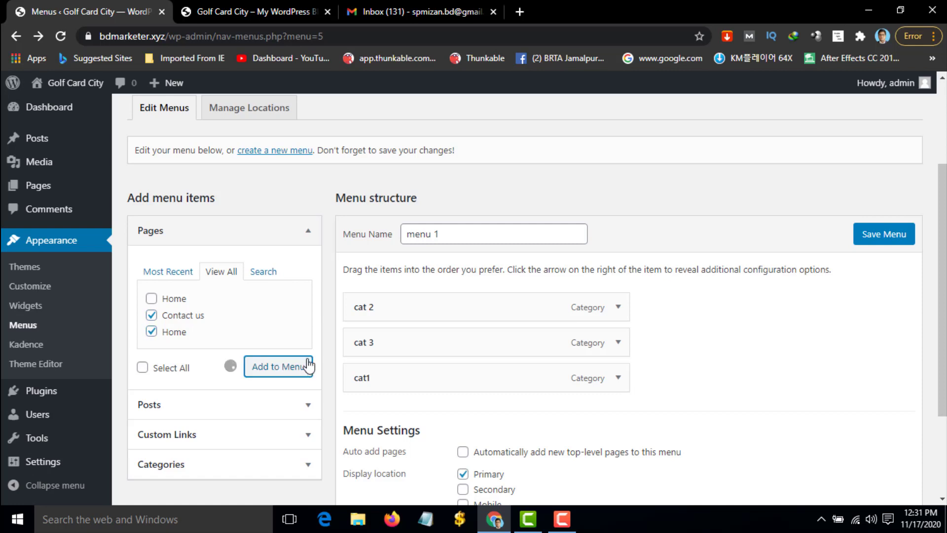
Remove cat 2, cat 3 and cat1 from the menu, save it, and view the front page
{"action": "scroll", "coordinate": [360, 357], "scroll_direction": "down", "scroll_amount": 3}
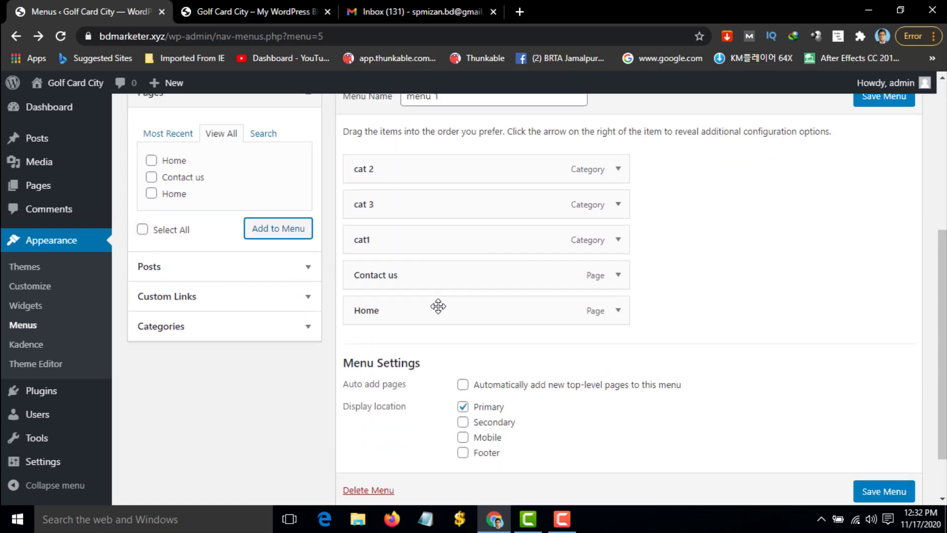
{"action": "left_click", "coordinate": [618, 168]}
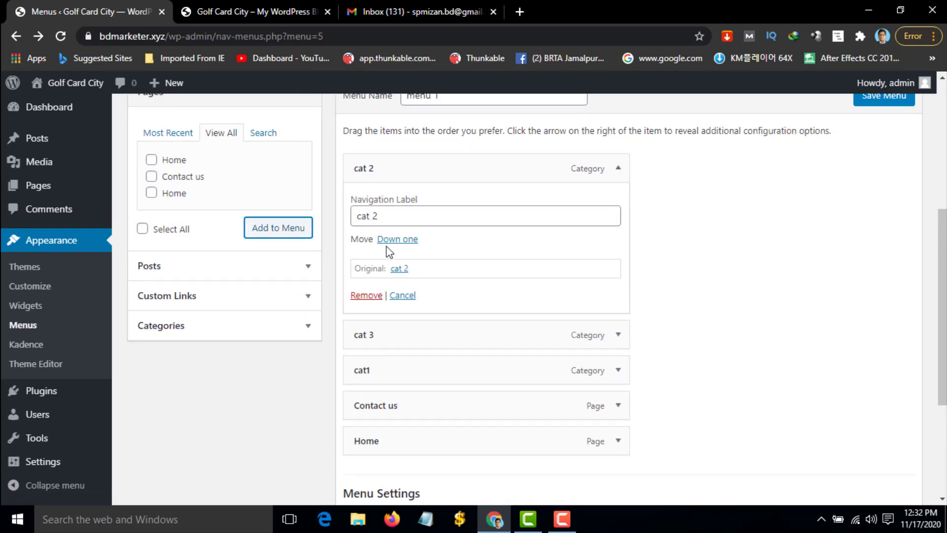
{"action": "left_click", "coordinate": [365, 295]}
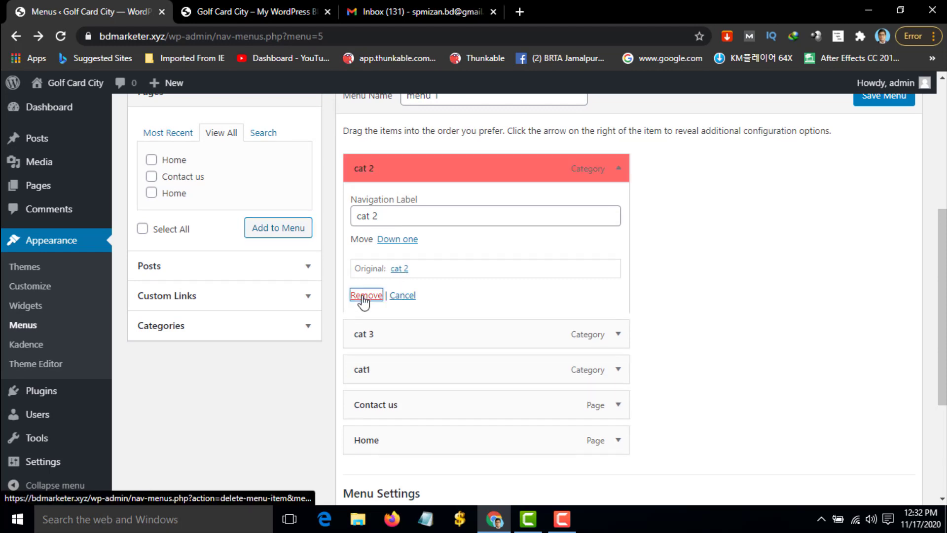
{"action": "left_click", "coordinate": [618, 169]}
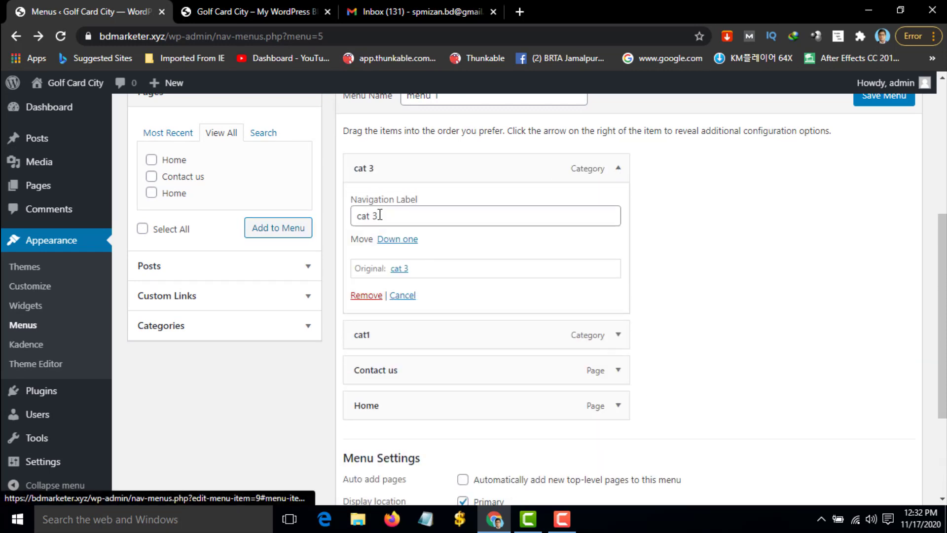
{"action": "left_click", "coordinate": [366, 295]}
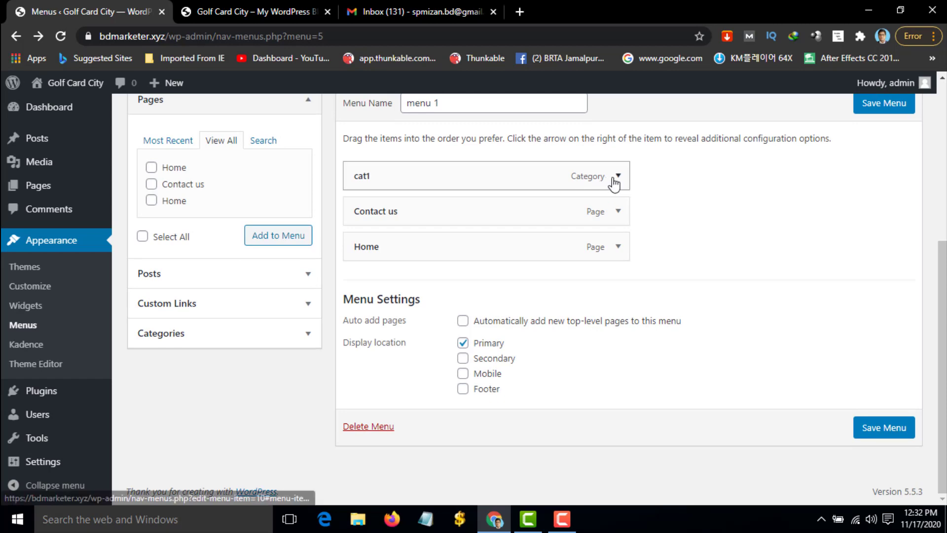
{"action": "left_click", "coordinate": [618, 176]}
{"action": "left_click", "coordinate": [367, 302]}
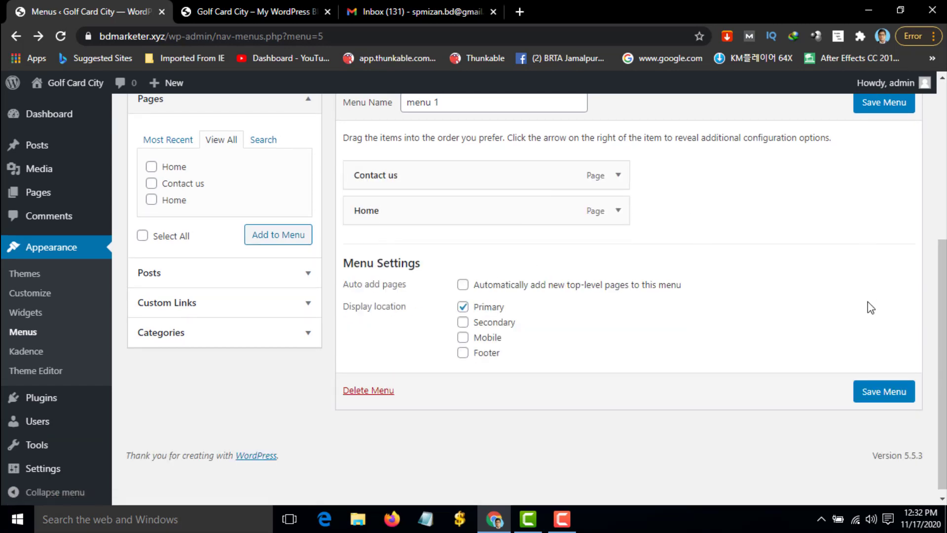
{"action": "scroll", "coordinate": [870, 307], "scroll_direction": "up", "scroll_amount": 2}
{"action": "left_click", "coordinate": [887, 211]}
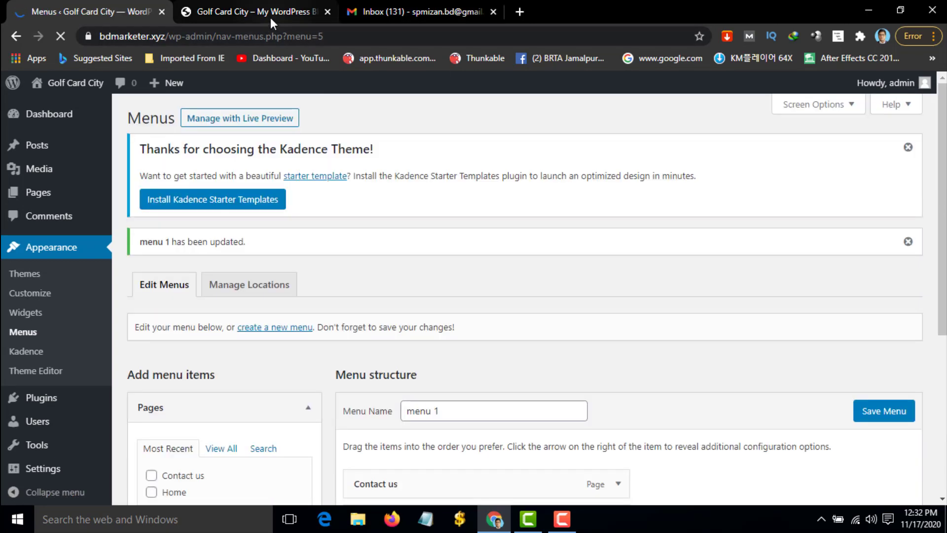
{"action": "left_click", "coordinate": [251, 13]}
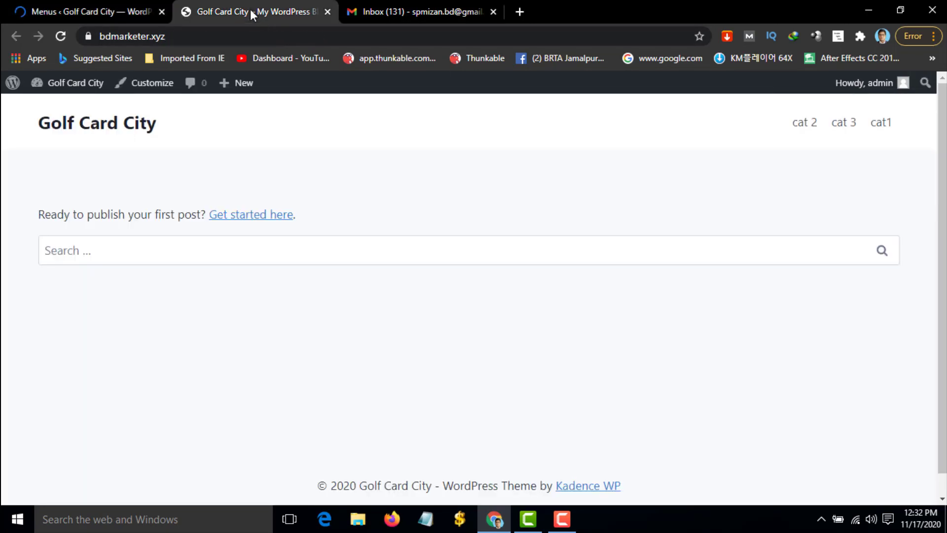
Move Contact us below Home in menu 1 and save the menu
{"action": "left_click", "coordinate": [61, 38]}
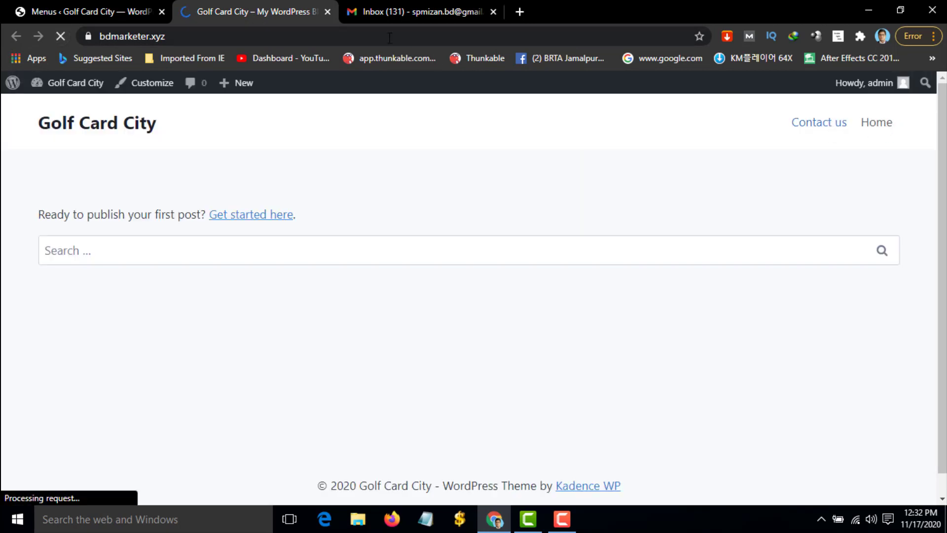
{"action": "left_click", "coordinate": [111, 8]}
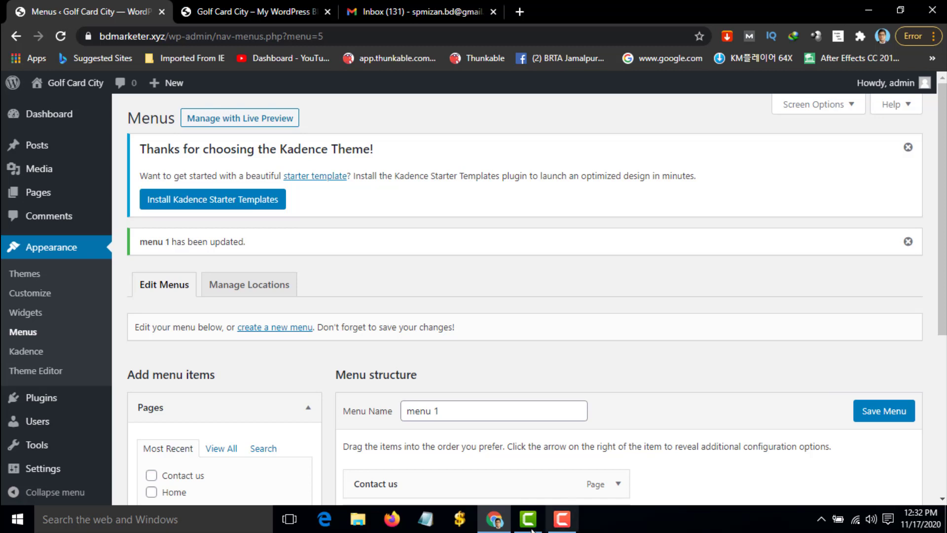
{"action": "scroll", "coordinate": [403, 370], "scroll_direction": "down", "scroll_amount": 3}
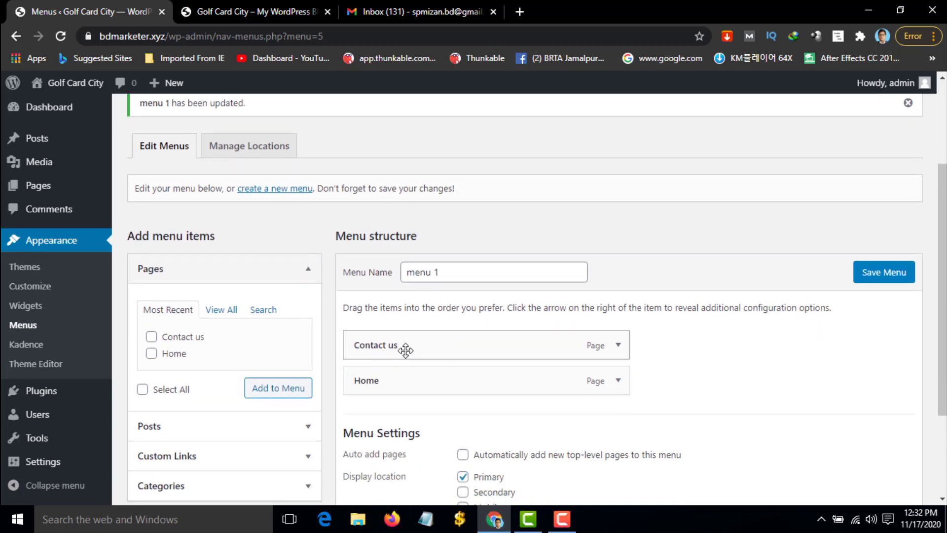
{"action": "left_click_drag", "start_coordinate": [407, 350], "coordinate": [404, 386]}
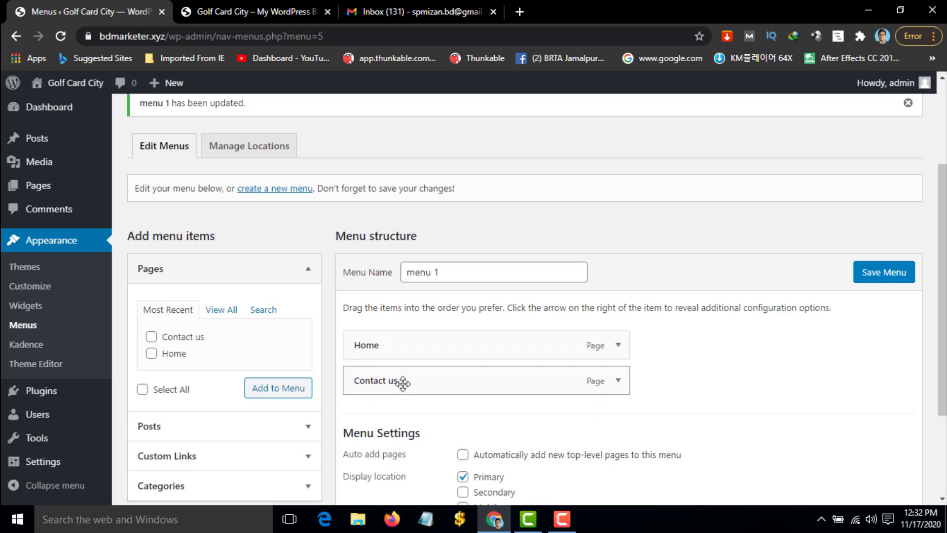
{"action": "left_click", "coordinate": [891, 272]}
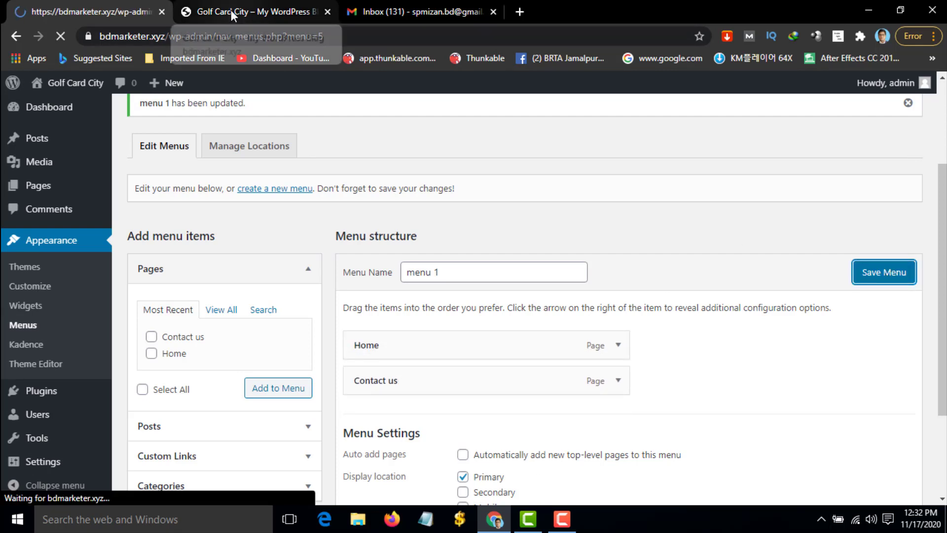
Reload the front page to confirm the new menu order, then return to menu 1's name field
{"action": "left_click", "coordinate": [230, 10]}
{"action": "left_click", "coordinate": [66, 37]}
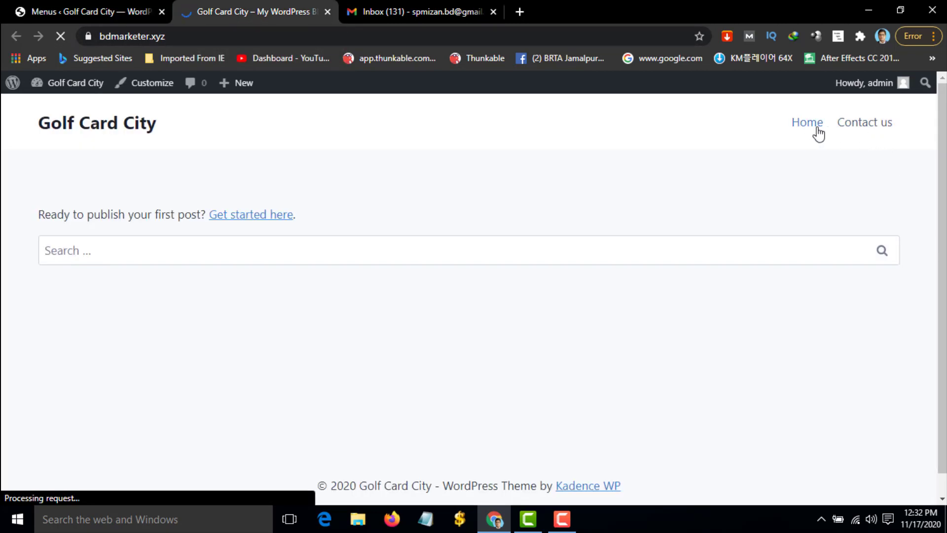
{"action": "left_click", "coordinate": [114, 13]}
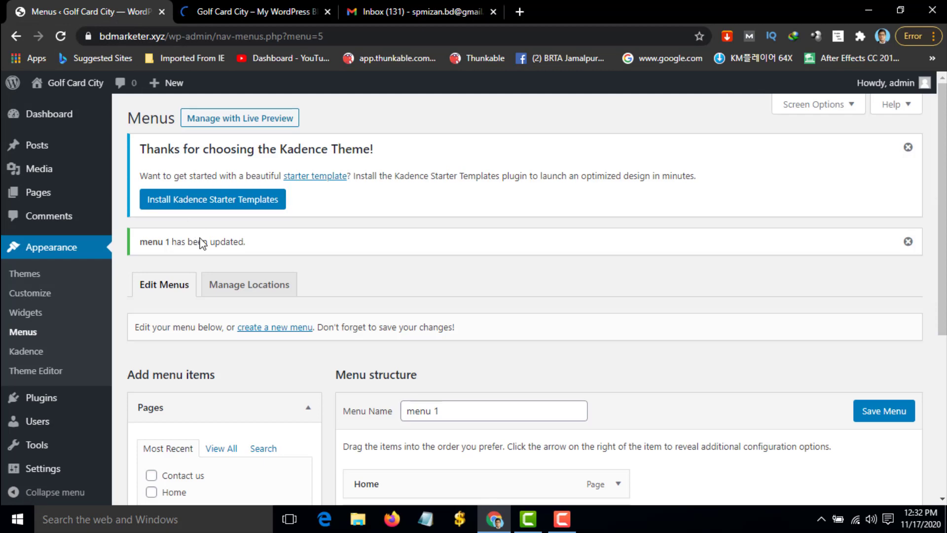
{"action": "scroll", "coordinate": [278, 297], "scroll_direction": "down", "scroll_amount": 3}
{"action": "left_click", "coordinate": [465, 275]}
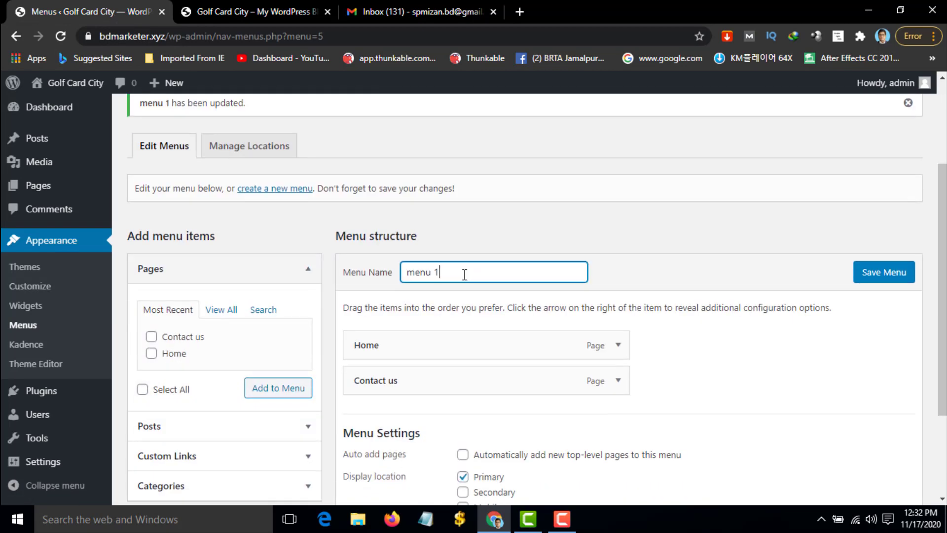
Create a new menu named 'menu 2' with Secondary ticked as its display location
{"action": "left_click", "coordinate": [255, 192]}
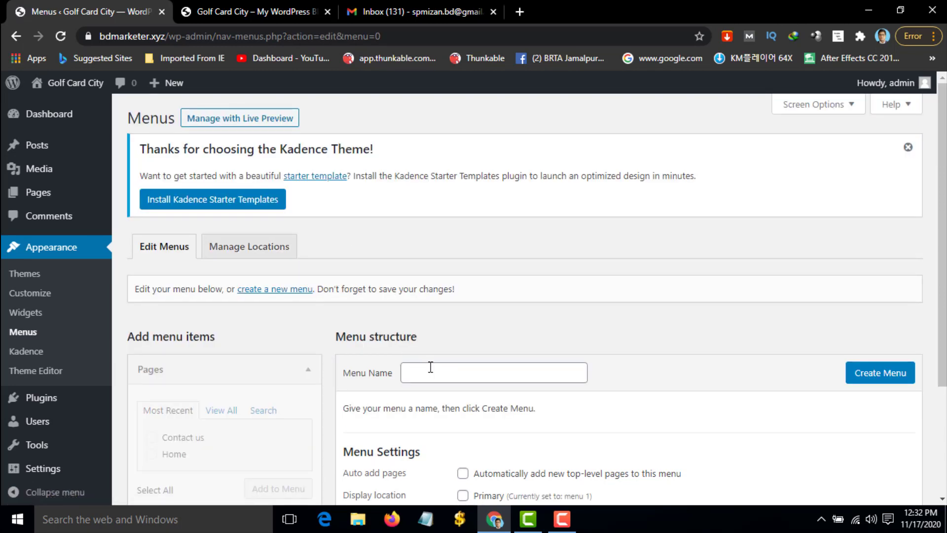
{"action": "left_click", "coordinate": [431, 367]}
{"action": "scroll", "coordinate": [431, 367], "scroll_direction": "down", "scroll_amount": 3}
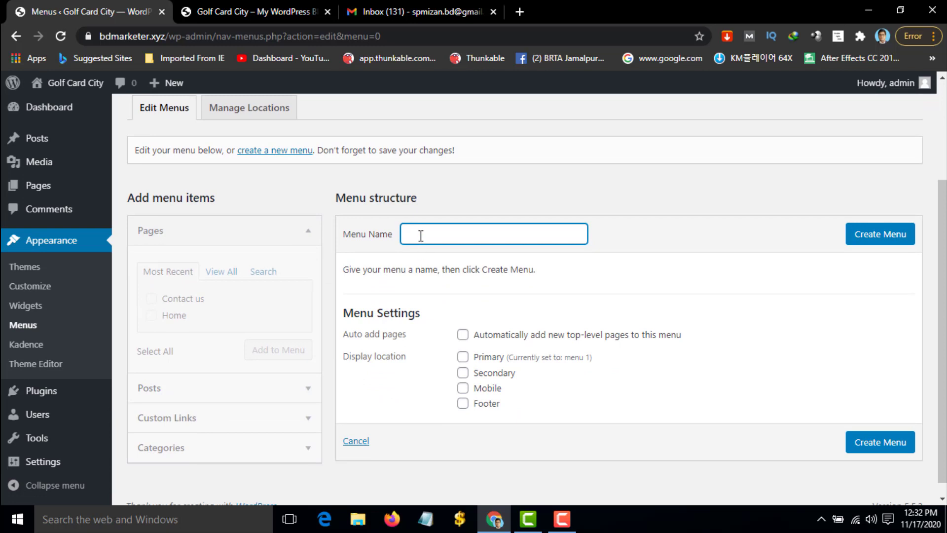
{"action": "type", "text": "men"}
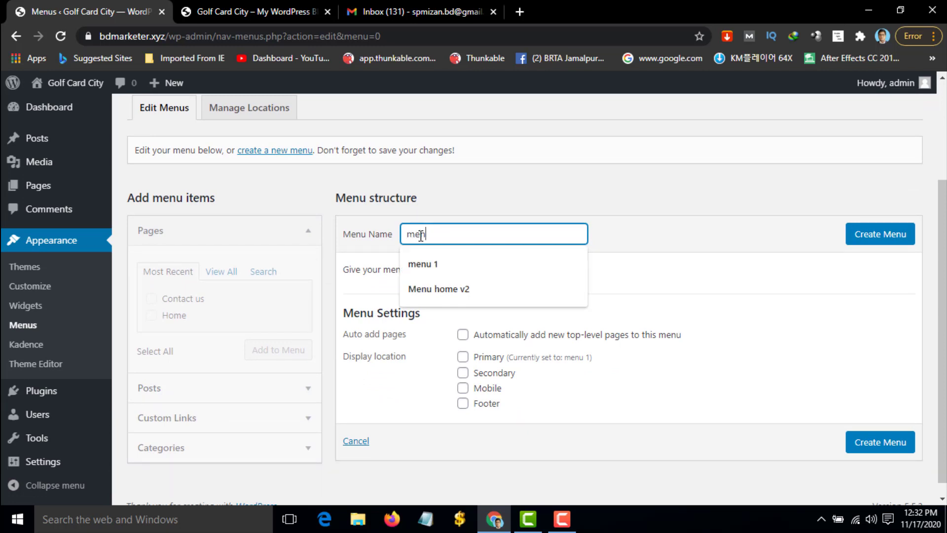
{"action": "type", "text": "u 2"}
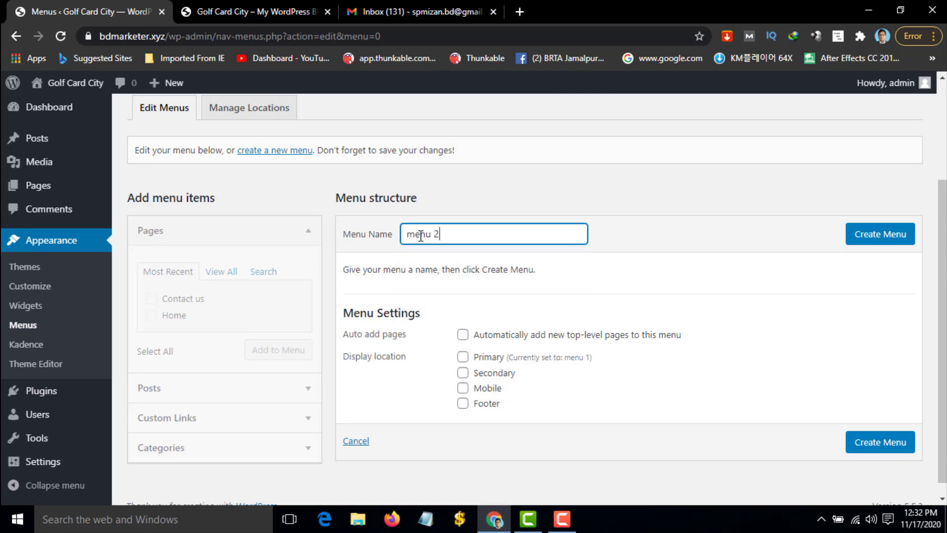
{"action": "left_click", "coordinate": [623, 285]}
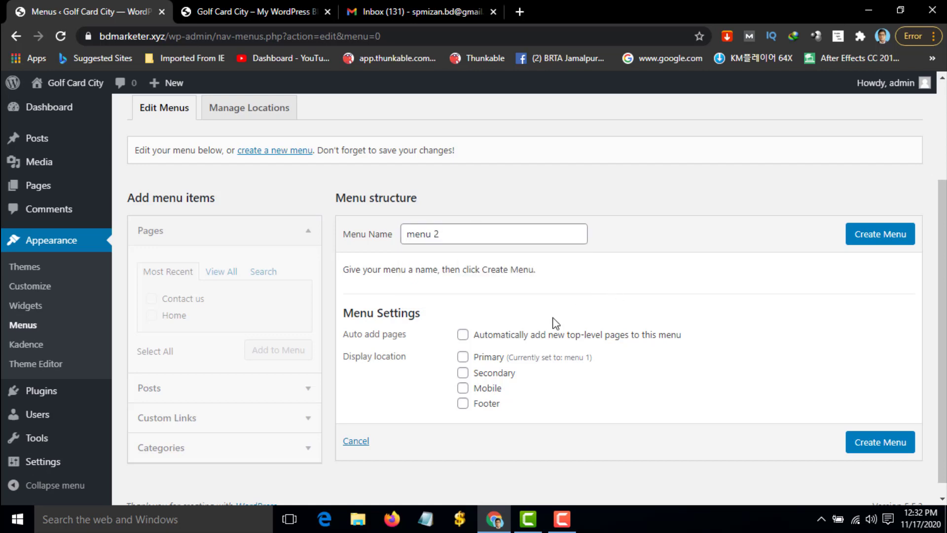
{"action": "left_click", "coordinate": [466, 376]}
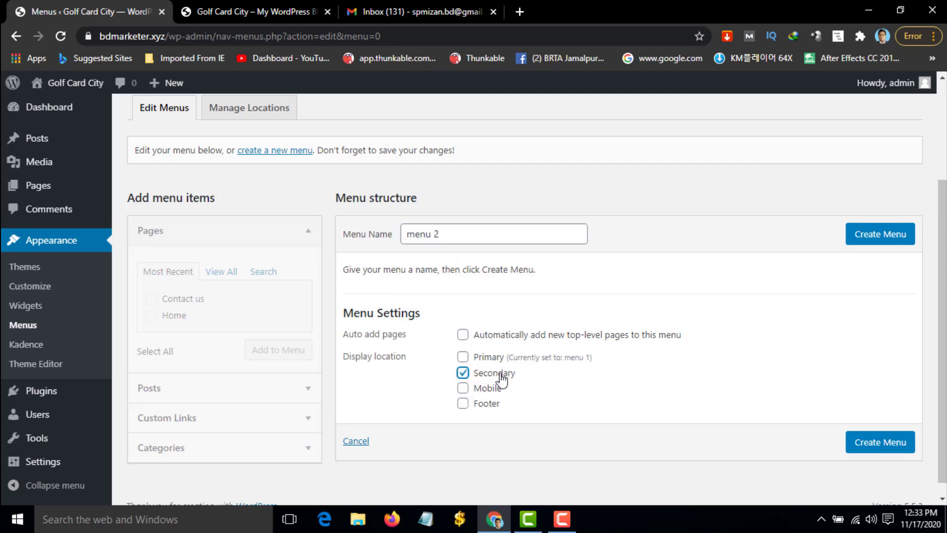
{"action": "left_click", "coordinate": [880, 238]}
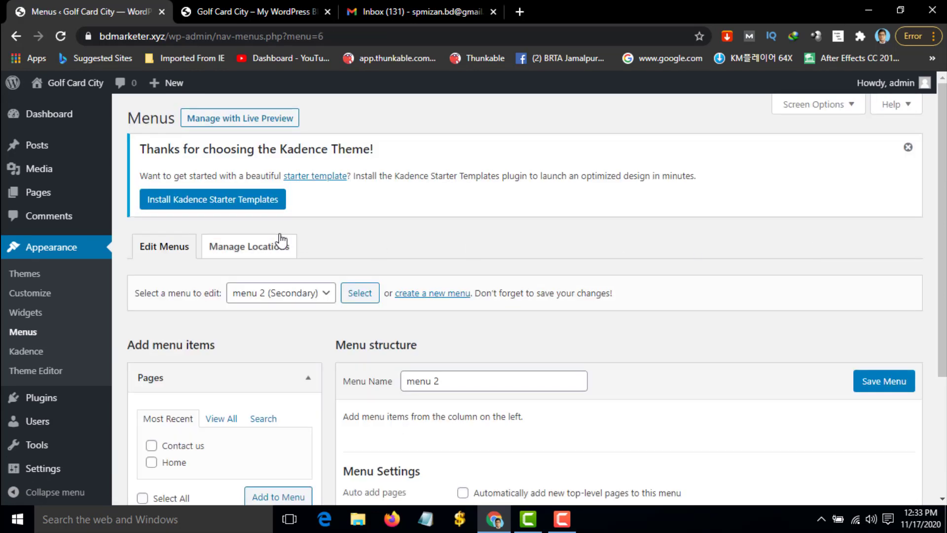
Select menu 2 for editing and show all categories in the Categories panel
{"action": "left_click", "coordinate": [316, 298]}
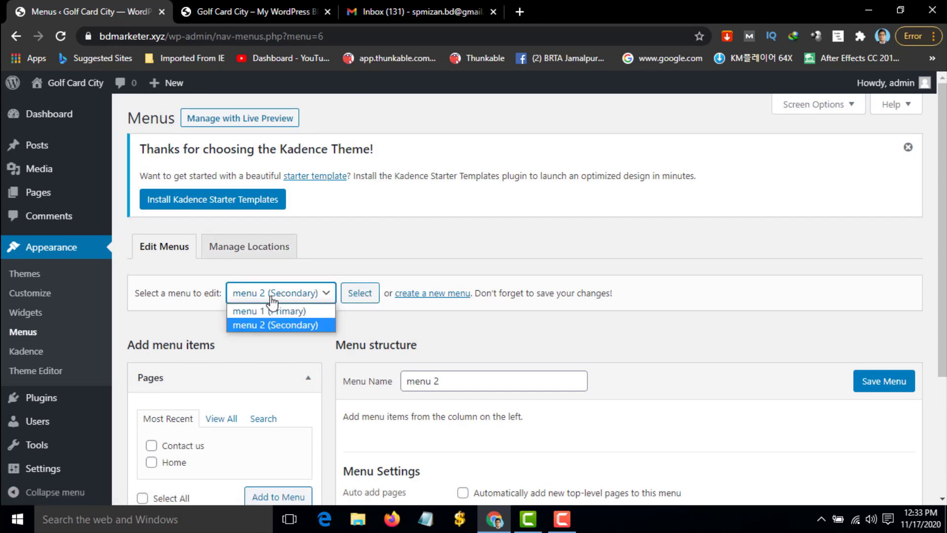
{"action": "left_click", "coordinate": [298, 325]}
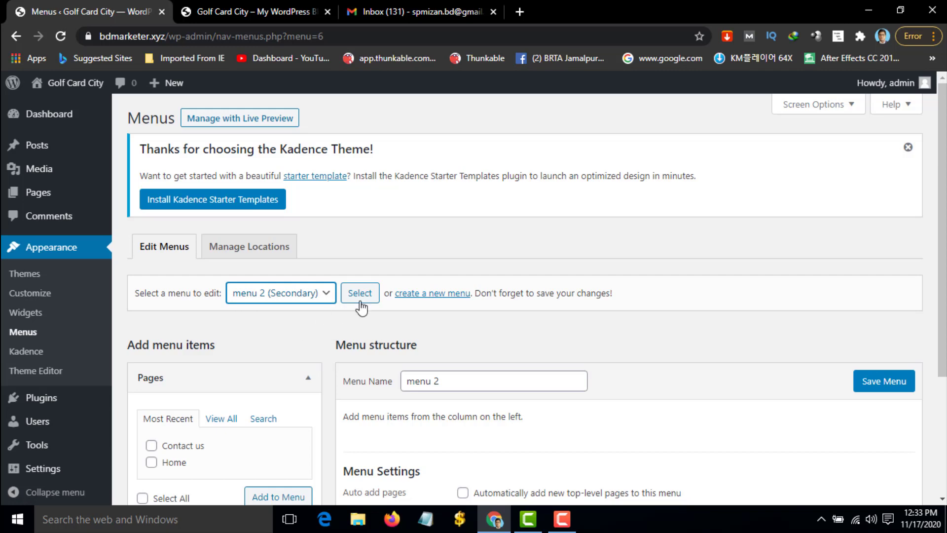
{"action": "scroll", "coordinate": [345, 316], "scroll_direction": "down", "scroll_amount": 4}
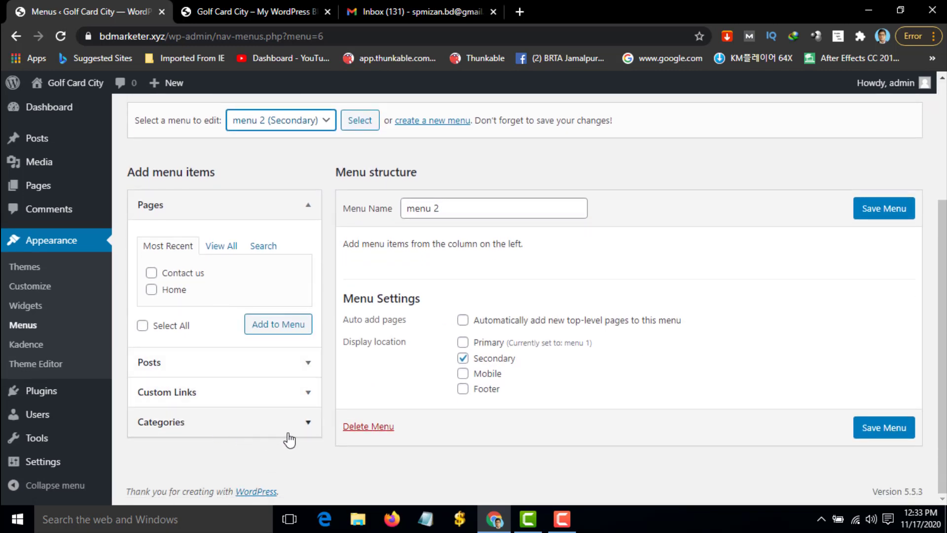
{"action": "left_click", "coordinate": [292, 425]}
{"action": "scroll", "coordinate": [296, 423], "scroll_direction": "down", "scroll_amount": 3}
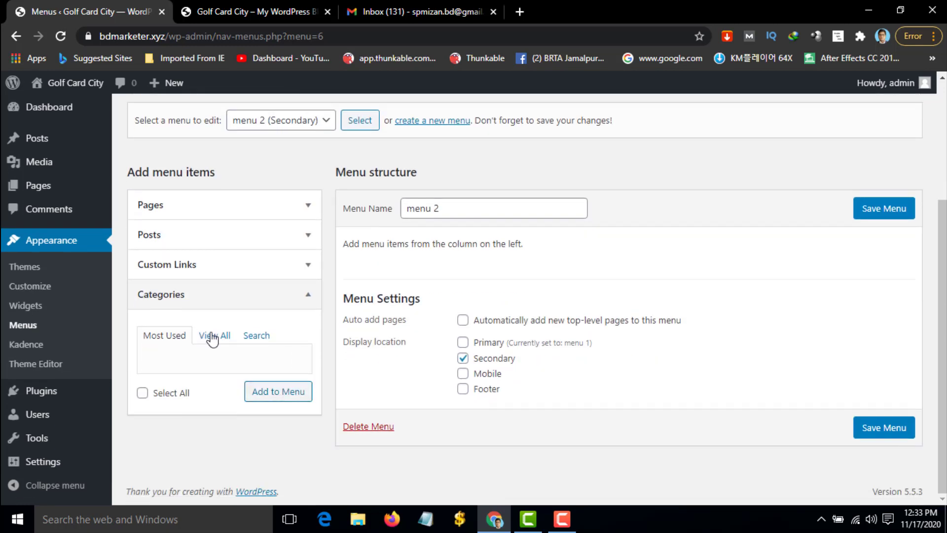
{"action": "left_click", "coordinate": [212, 337]}
Add cat1, cat 3 and cat 2 to menu 2 and save it
{"action": "left_click", "coordinate": [151, 395]}
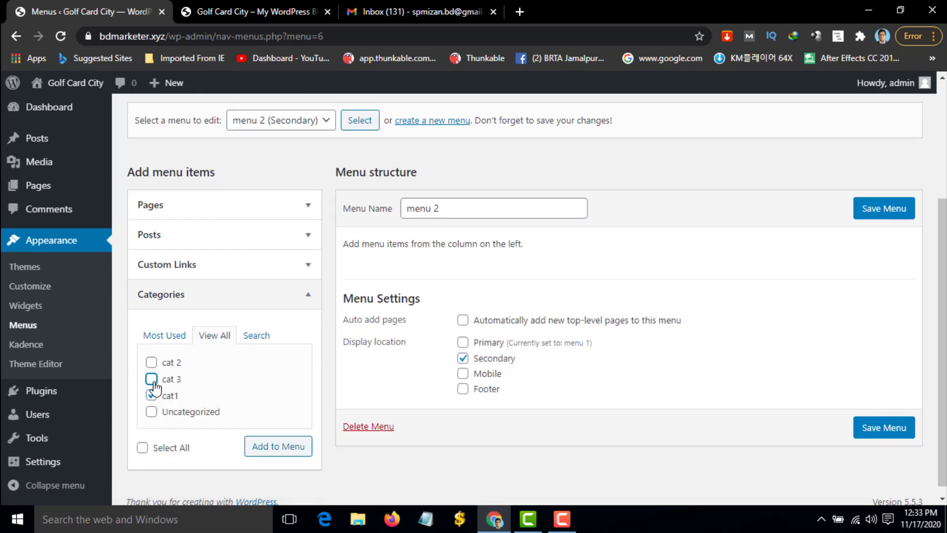
{"action": "left_click", "coordinate": [152, 379]}
{"action": "left_click", "coordinate": [152, 362]}
{"action": "left_click", "coordinate": [296, 454]}
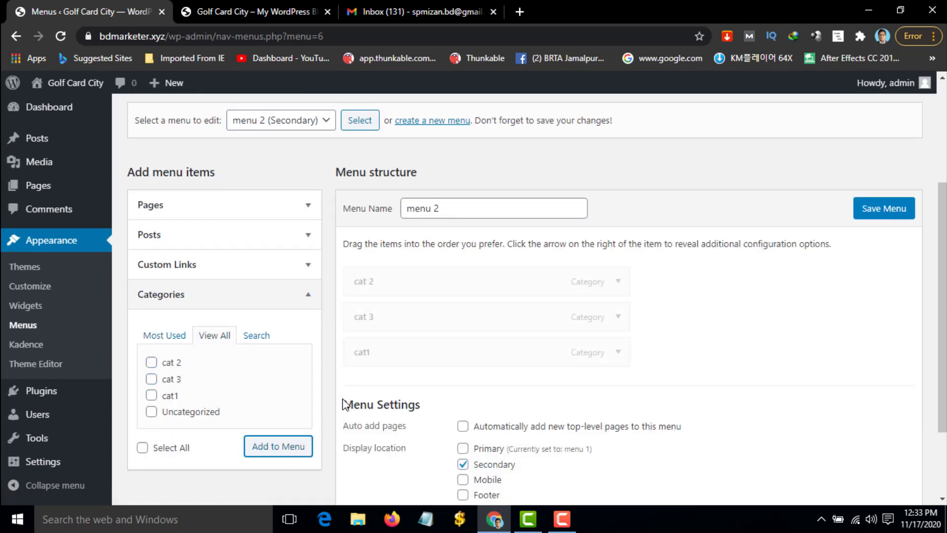
{"action": "left_click", "coordinate": [890, 220]}
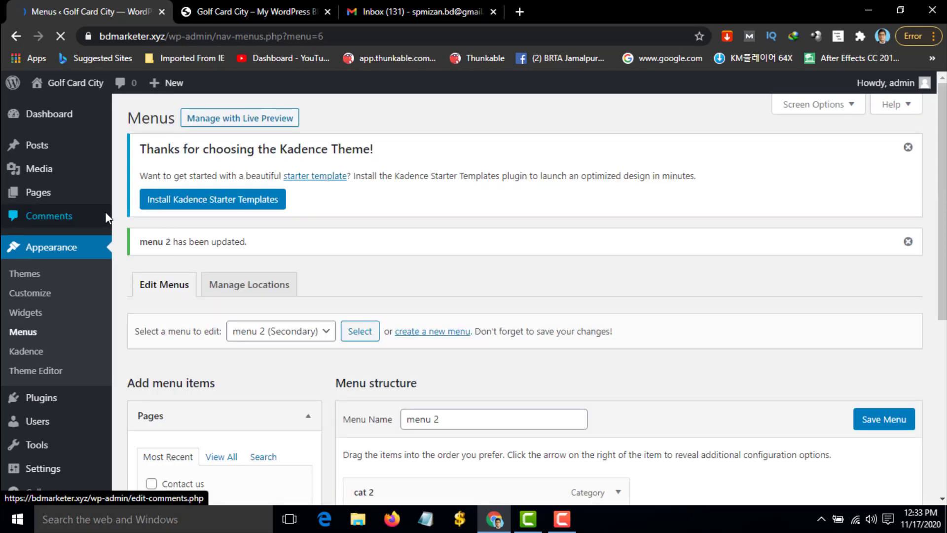
{"action": "scroll", "coordinate": [105, 211], "scroll_direction": "down", "scroll_amount": 3}
{"action": "left_click", "coordinate": [275, 11]}
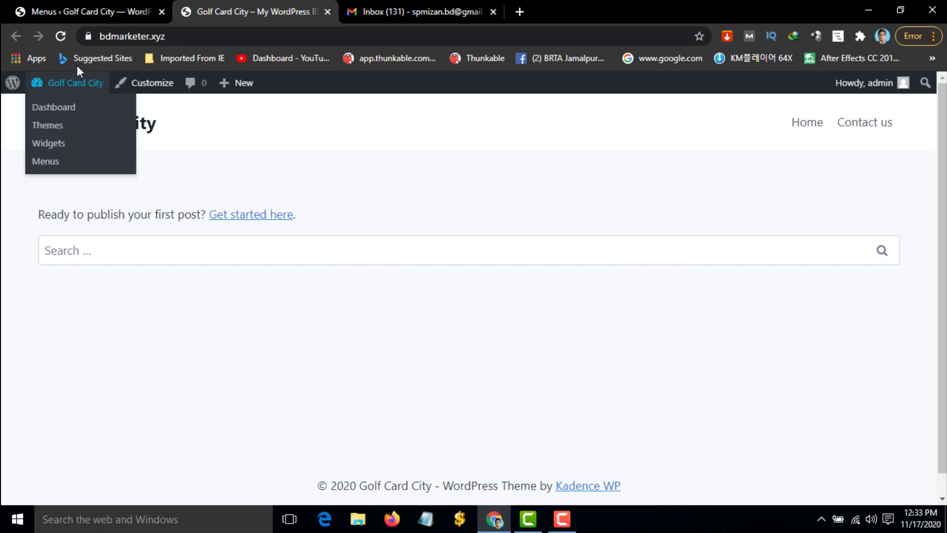
{"action": "left_click", "coordinate": [58, 39]}
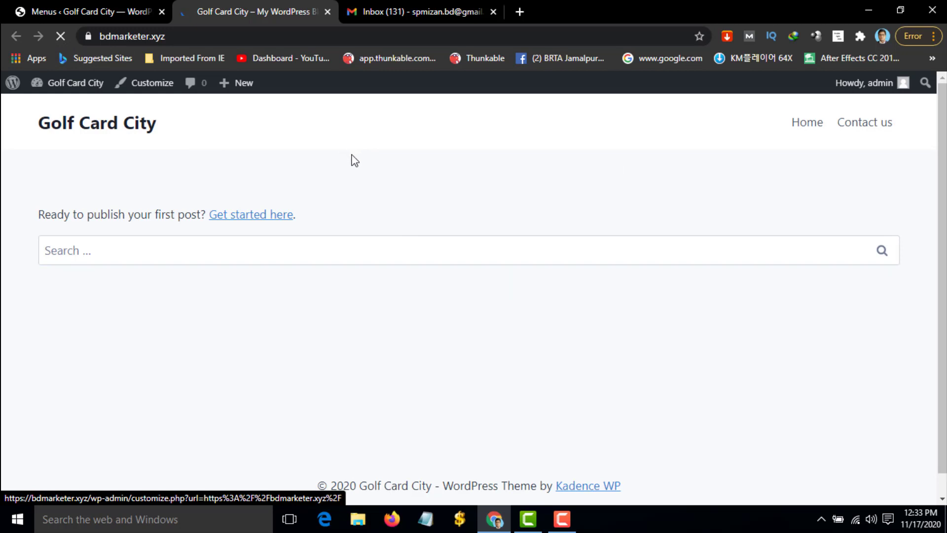
{"action": "scroll", "coordinate": [784, 316], "scroll_direction": "down", "scroll_amount": 1}
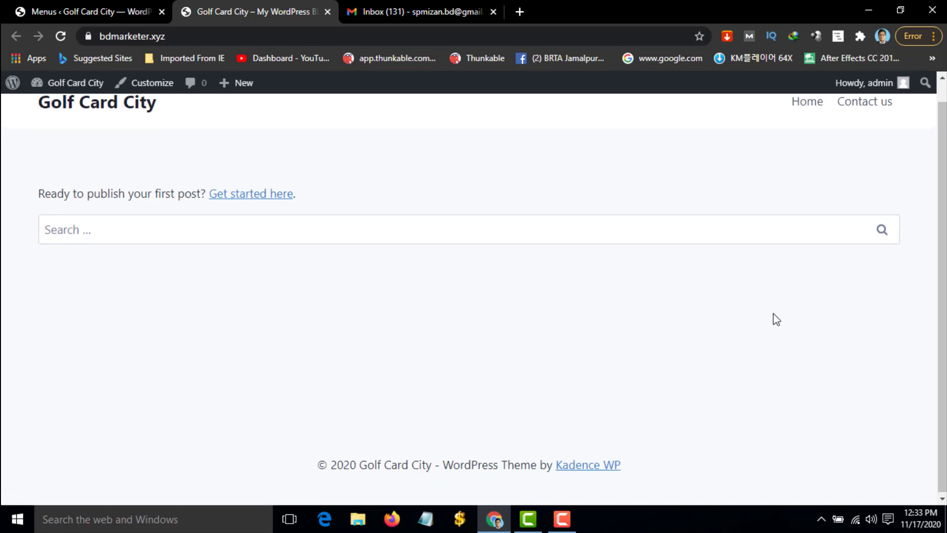
{"action": "scroll", "coordinate": [773, 319], "scroll_direction": "up", "scroll_amount": 1}
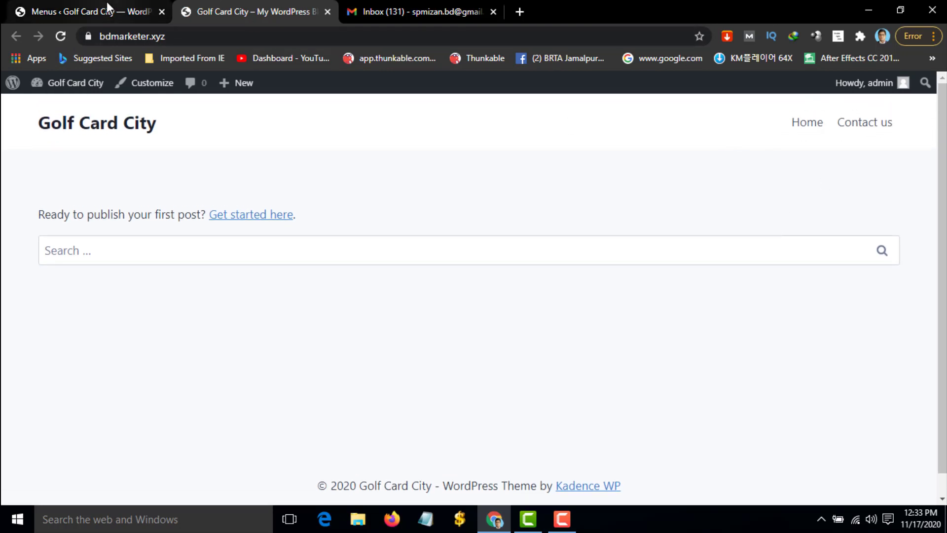
{"action": "left_click", "coordinate": [106, 2]}
{"action": "scroll", "coordinate": [448, 335], "scroll_direction": "down", "scroll_amount": 3}
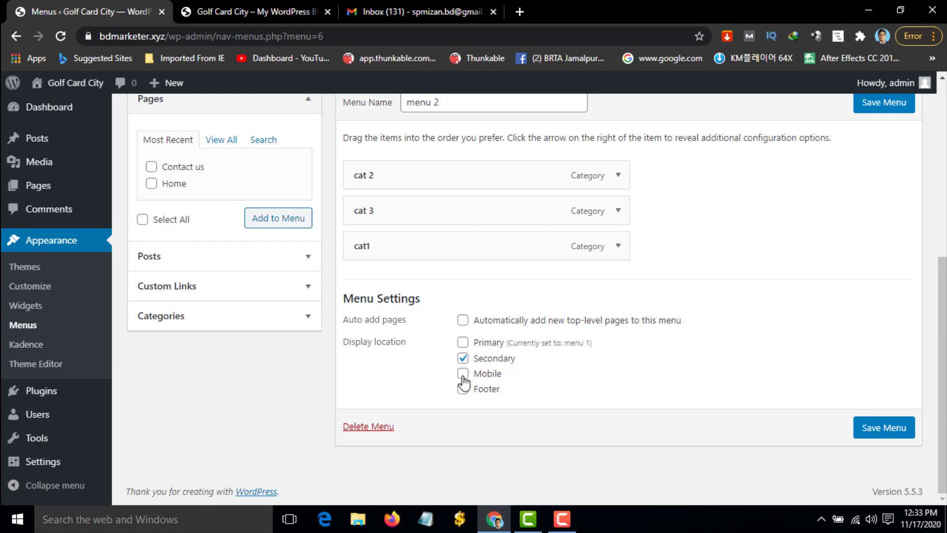
Add the Mobile location to menu 2, save, and check the reloaded front page
{"action": "left_click", "coordinate": [463, 375]}
{"action": "left_click", "coordinate": [866, 428]}
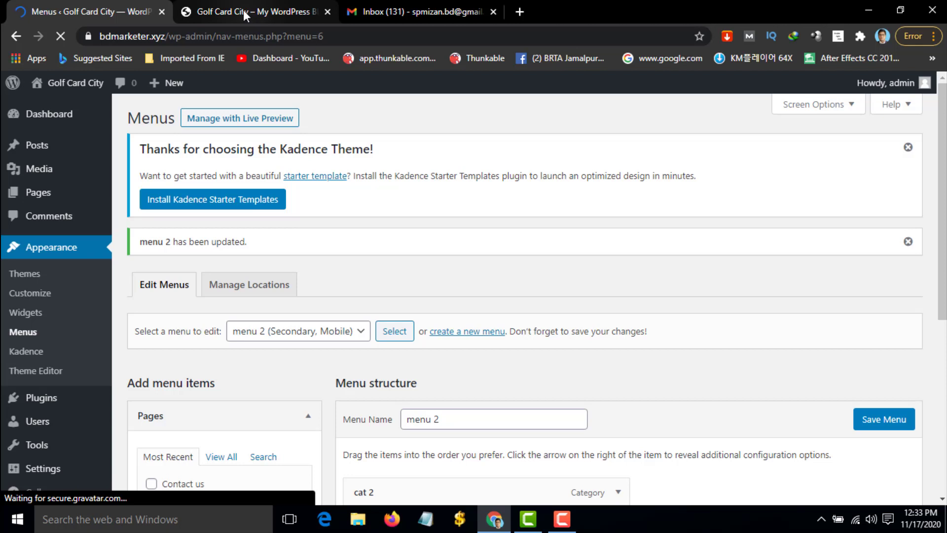
{"action": "left_click", "coordinate": [244, 10]}
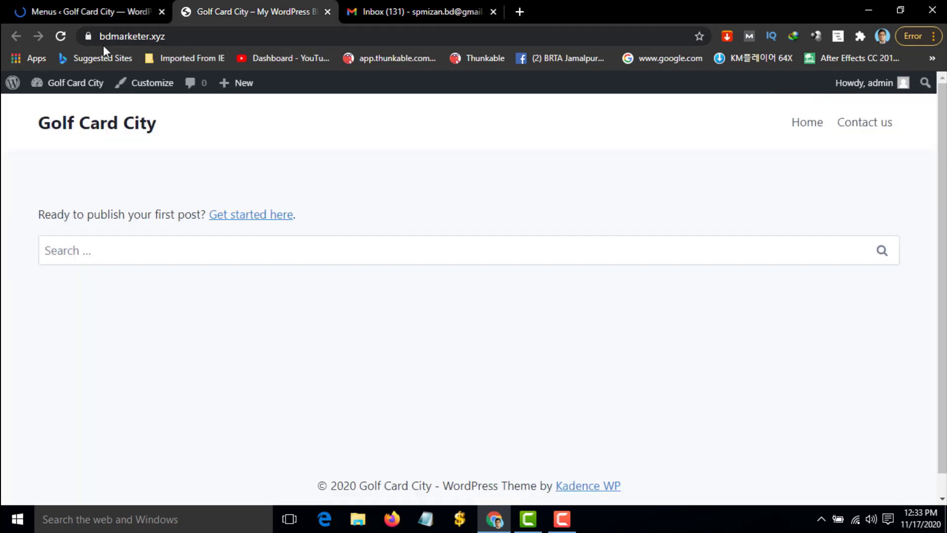
{"action": "left_click", "coordinate": [65, 37]}
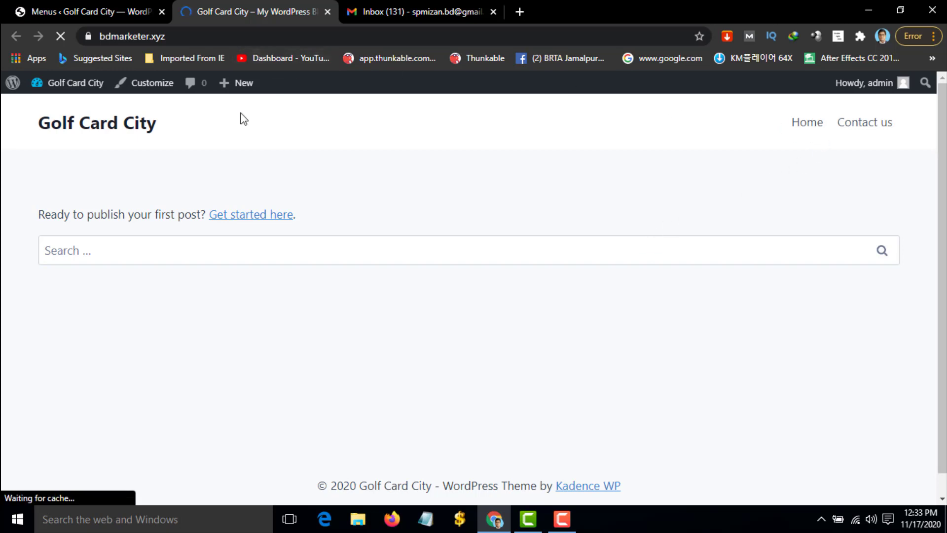
{"action": "scroll", "coordinate": [383, 243], "scroll_direction": "down", "scroll_amount": 1}
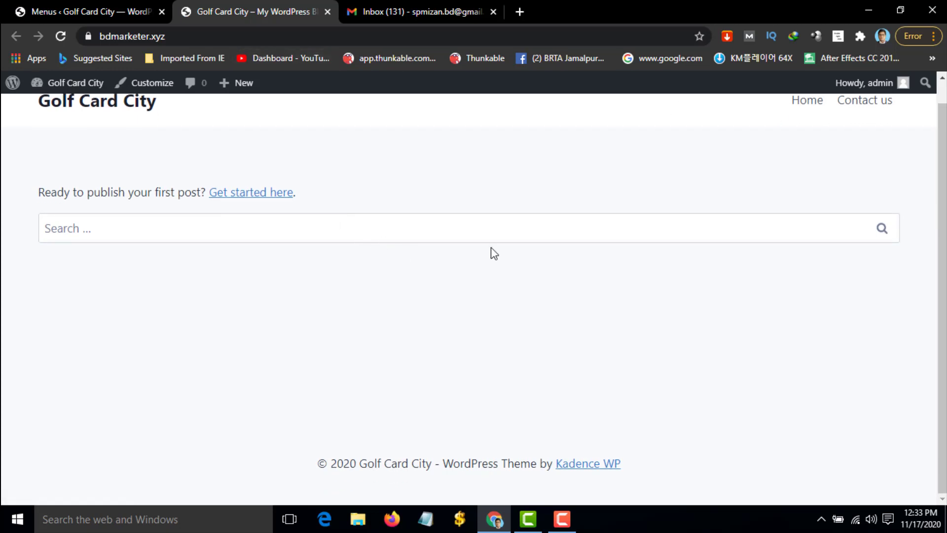
Back on the reloaded Menus page, choose menu 1 (Primary) for editing
{"action": "left_click", "coordinate": [123, 8]}
{"action": "scroll", "coordinate": [468, 388], "scroll_direction": "down", "scroll_amount": 5}
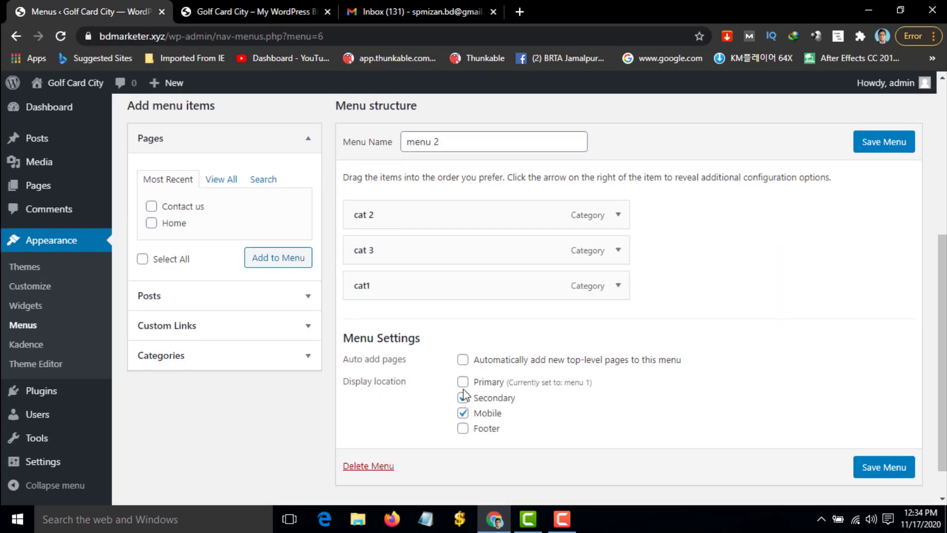
{"action": "left_click", "coordinate": [463, 383]}
{"action": "left_click", "coordinate": [451, 148]}
{"action": "key", "text": "Return"}
{"action": "left_click", "coordinate": [293, 339]}
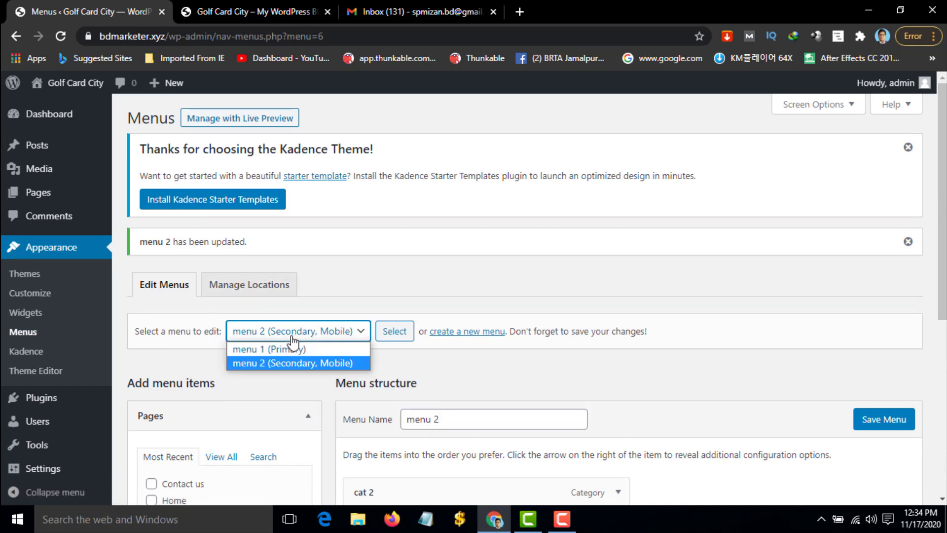
{"action": "left_click", "coordinate": [292, 348]}
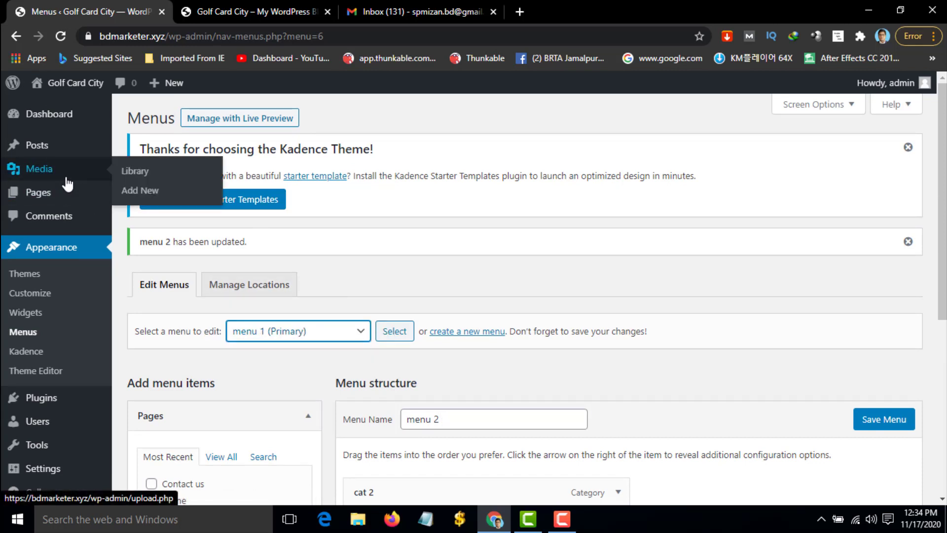
Check the live site header, then return to the Menus admin page
{"action": "left_click", "coordinate": [273, 10]}
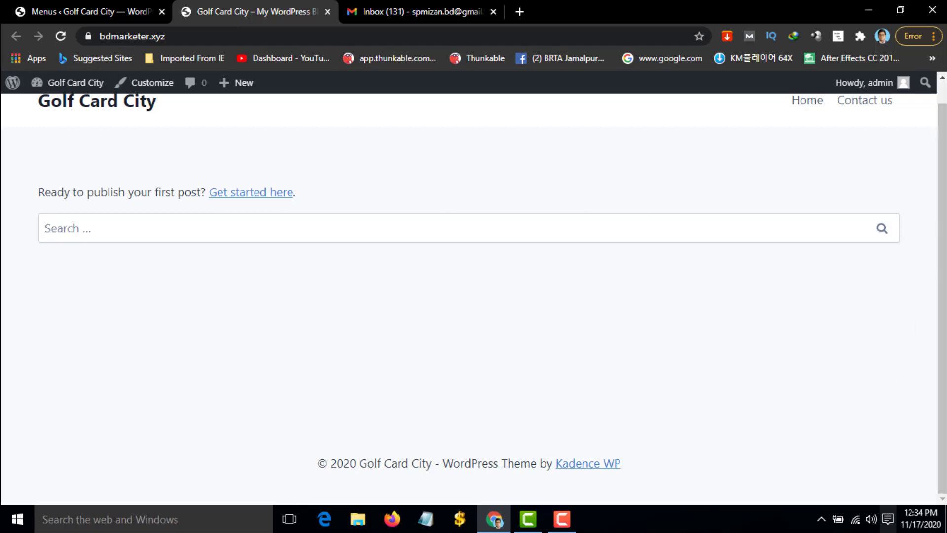
{"action": "scroll", "coordinate": [830, 205], "scroll_direction": "up", "scroll_amount": 1}
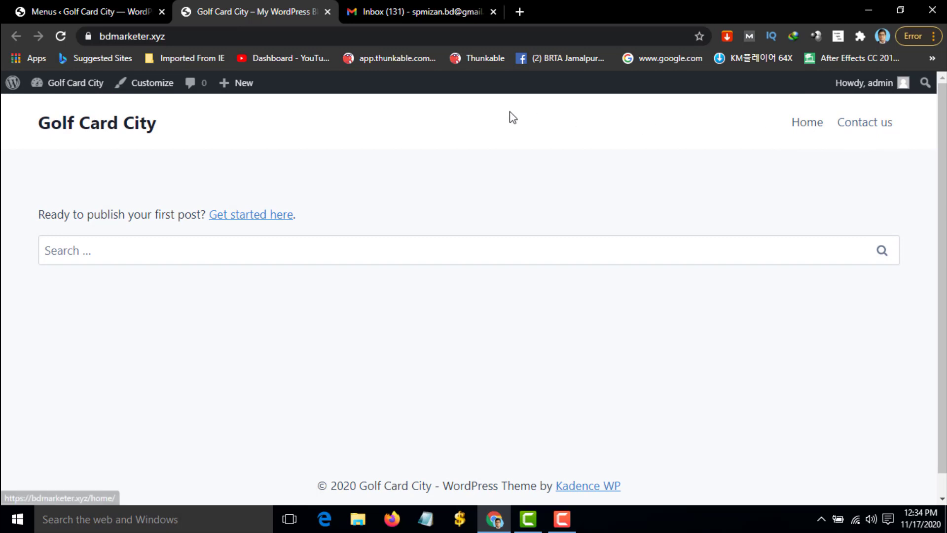
{"action": "left_click", "coordinate": [96, 3]}
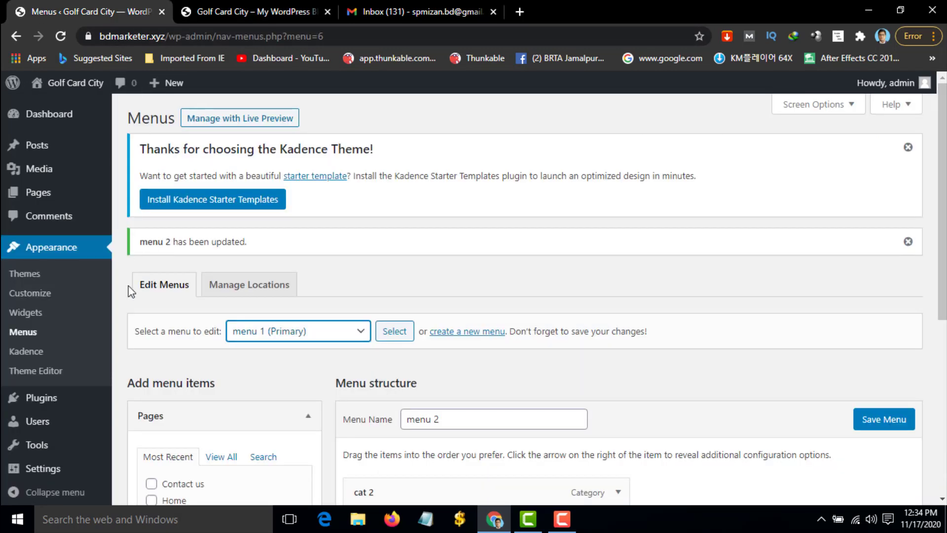
{"action": "mouse_move", "coordinate": [37, 153]}
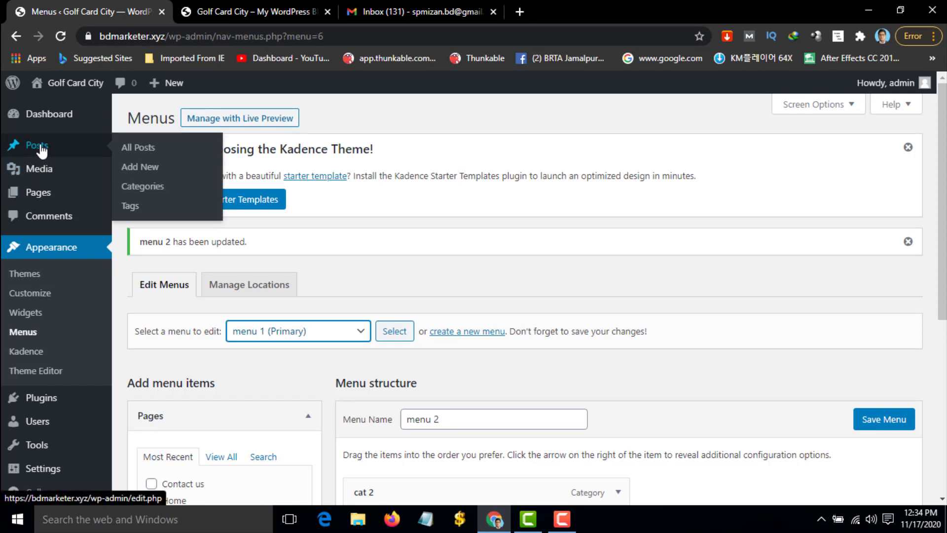
Start a blank new post, leaving the menu page unsaved, and open a new browser tab
{"action": "left_click", "coordinate": [153, 170]}
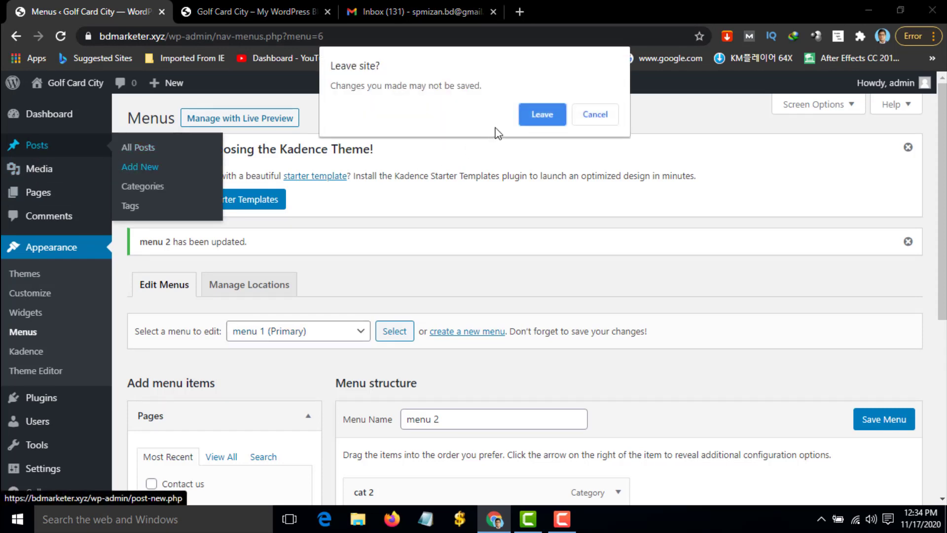
{"action": "left_click", "coordinate": [537, 116]}
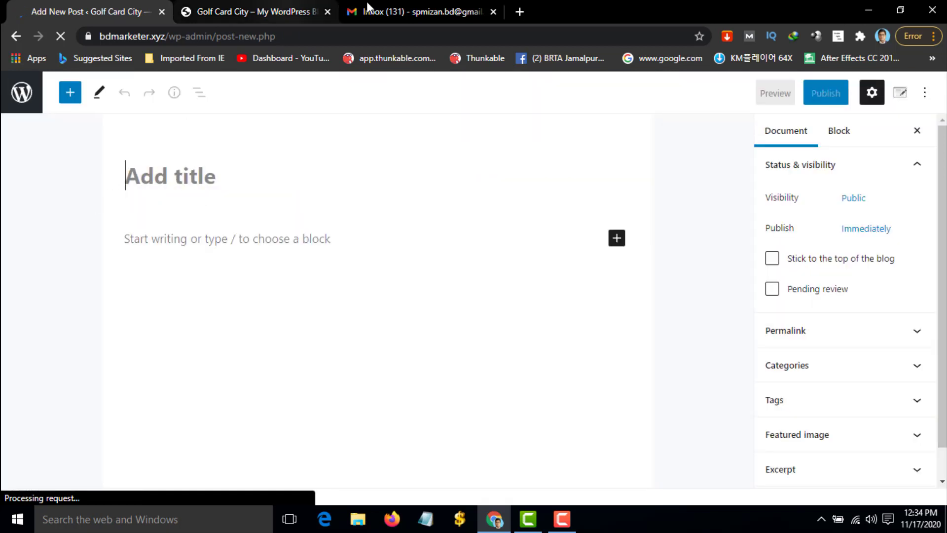
{"action": "left_click", "coordinate": [521, 11]}
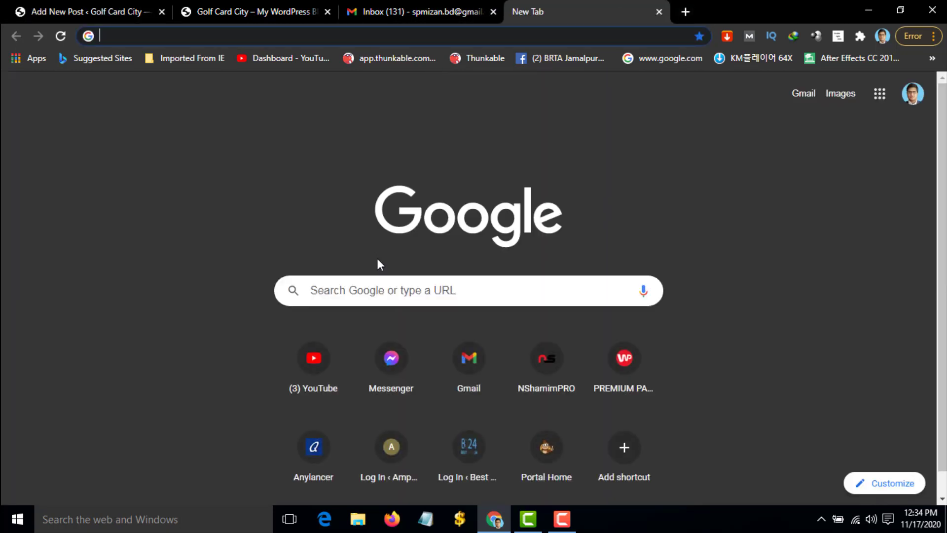
Search Google for 'dummy text' and open the lipsum.com 'Lipsum generator' result
{"action": "type", "text": "dummy text"}
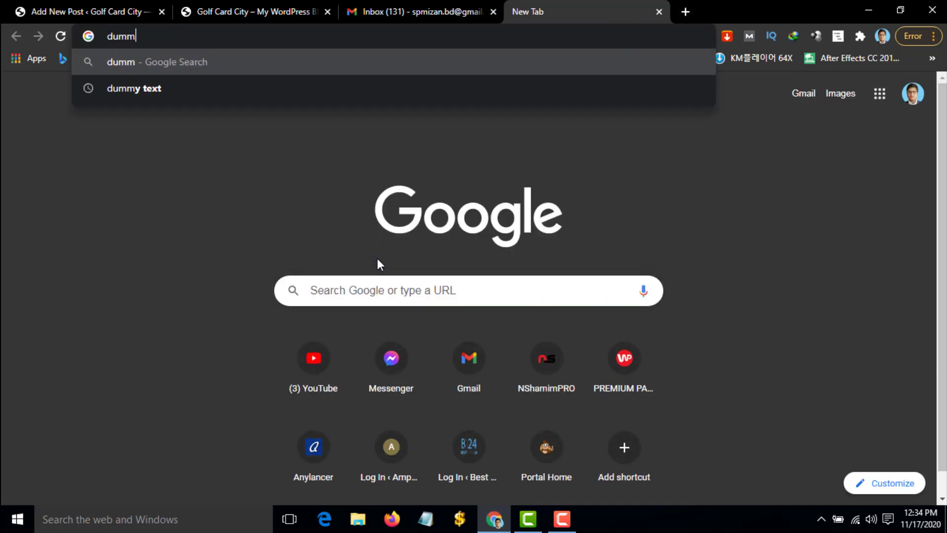
{"action": "left_click", "coordinate": [152, 93]}
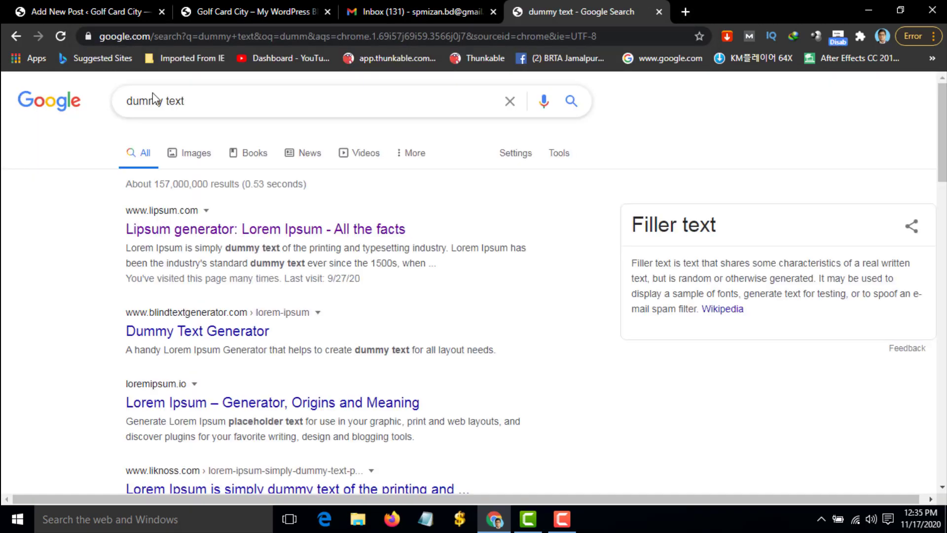
{"action": "left_click", "coordinate": [192, 240]}
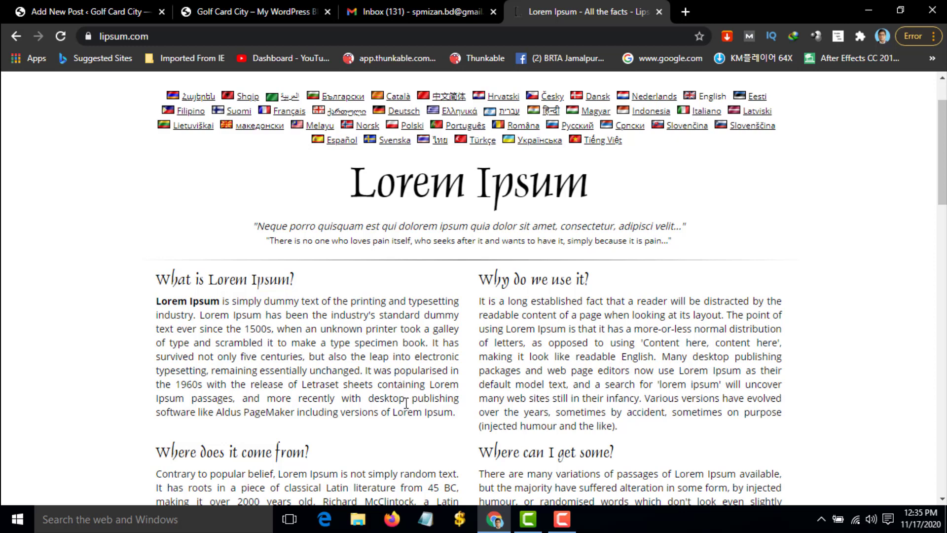
Copy the text from 'What is Lorem Ipsum?' through the fourth section, then go back to Add New Post
{"action": "left_click_drag", "start_coordinate": [151, 281], "coordinate": [220, 302]}
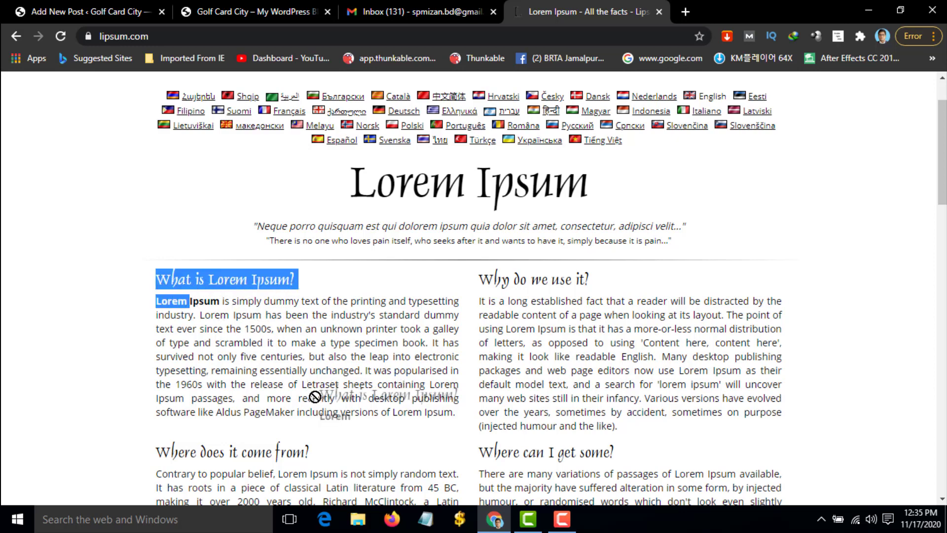
{"action": "left_click", "coordinate": [156, 278]}
{"action": "left_click_drag", "start_coordinate": [156, 278], "coordinate": [754, 359]}
{"action": "right_click", "coordinate": [677, 351]}
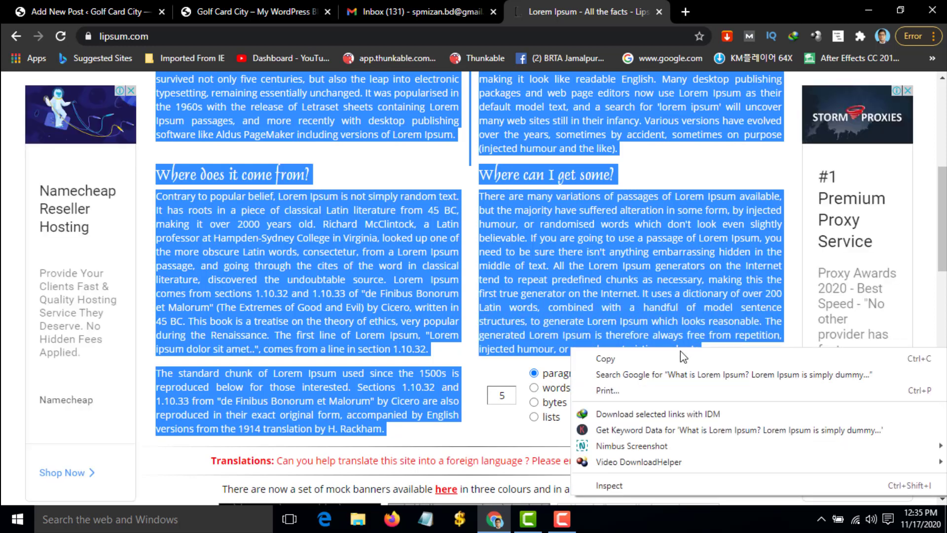
{"action": "left_click", "coordinate": [686, 357]}
{"action": "left_click", "coordinate": [73, 6]}
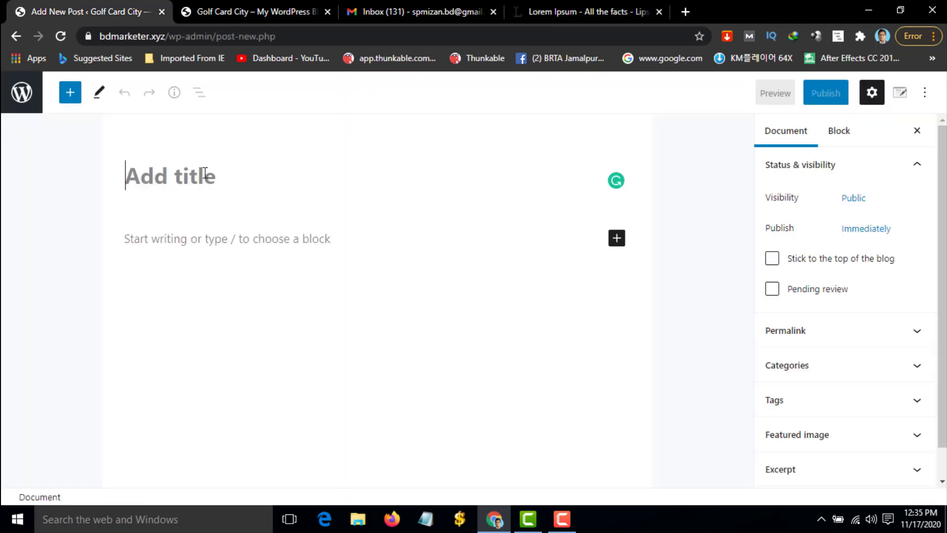
Paste the copied Lorem Ipsum sections into the post body
{"action": "right_click", "coordinate": [183, 255]}
{"action": "left_click", "coordinate": [144, 247]}
{"action": "left_click", "coordinate": [151, 236]}
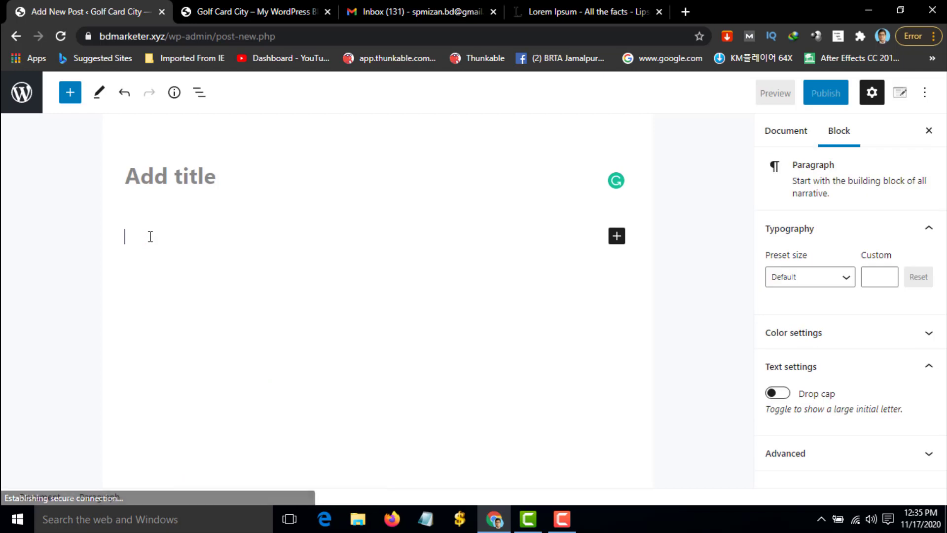
{"action": "right_click", "coordinate": [148, 238]}
{"action": "left_click", "coordinate": [209, 313]}
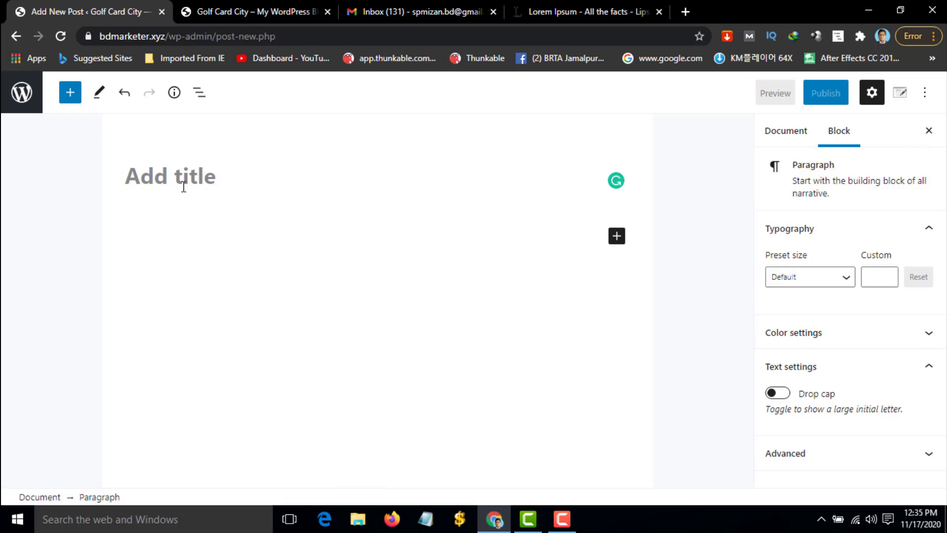
{"action": "scroll", "coordinate": [196, 194], "scroll_direction": "up", "scroll_amount": 15}
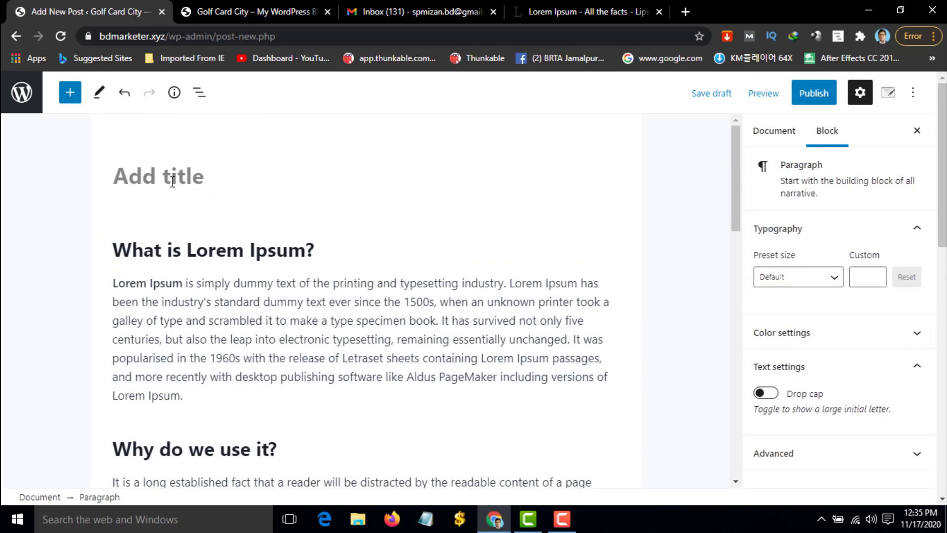
Copy the 'Why do we use it?' heading and paste it as the post title
{"action": "left_click", "coordinate": [163, 179]}
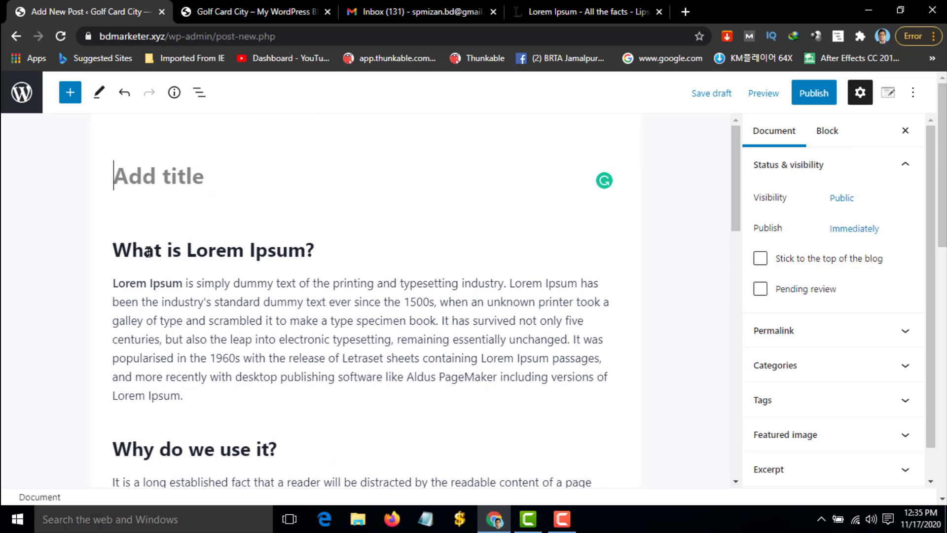
{"action": "left_click", "coordinate": [295, 454]}
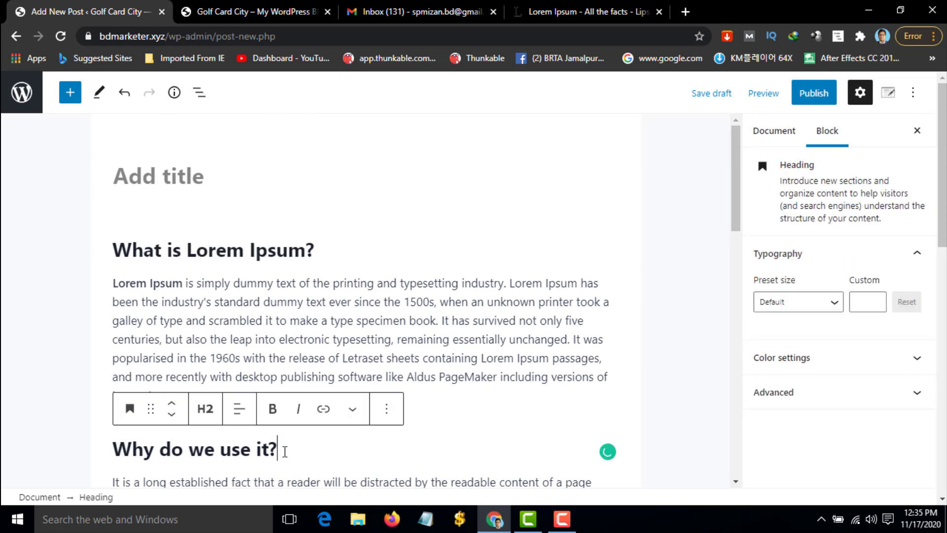
{"action": "left_click_drag", "start_coordinate": [286, 450], "coordinate": [110, 459]}
{"action": "right_click", "coordinate": [148, 451]}
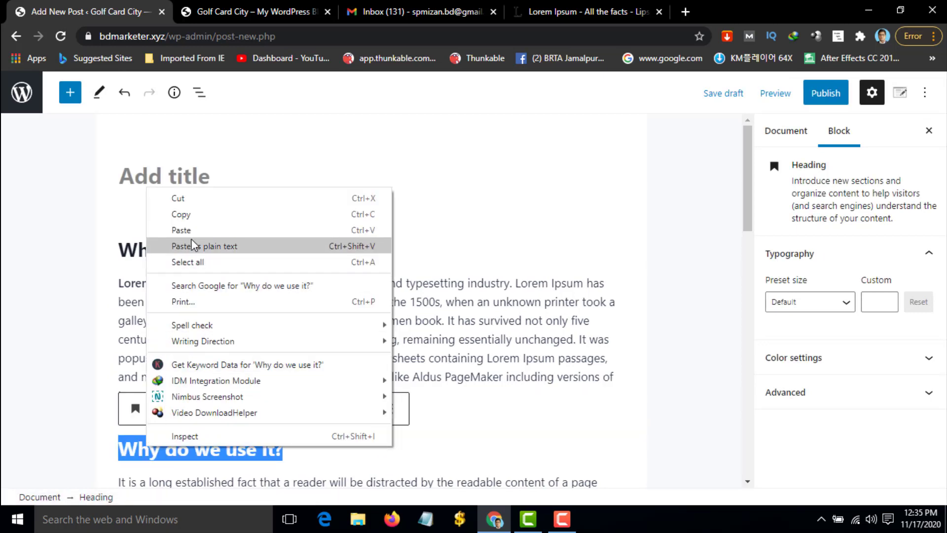
{"action": "left_click", "coordinate": [198, 215]}
{"action": "left_click", "coordinate": [145, 174]}
{"action": "right_click", "coordinate": [145, 175]}
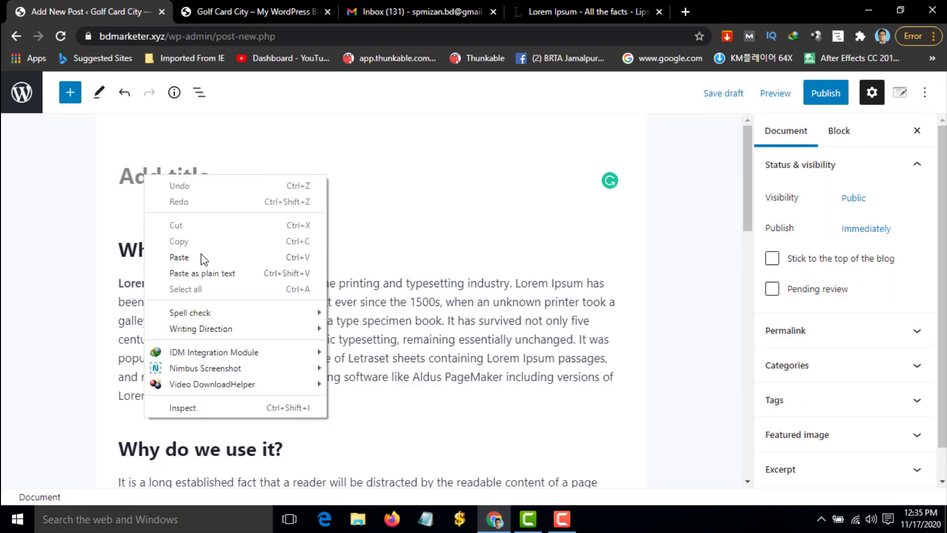
{"action": "left_click", "coordinate": [192, 256]}
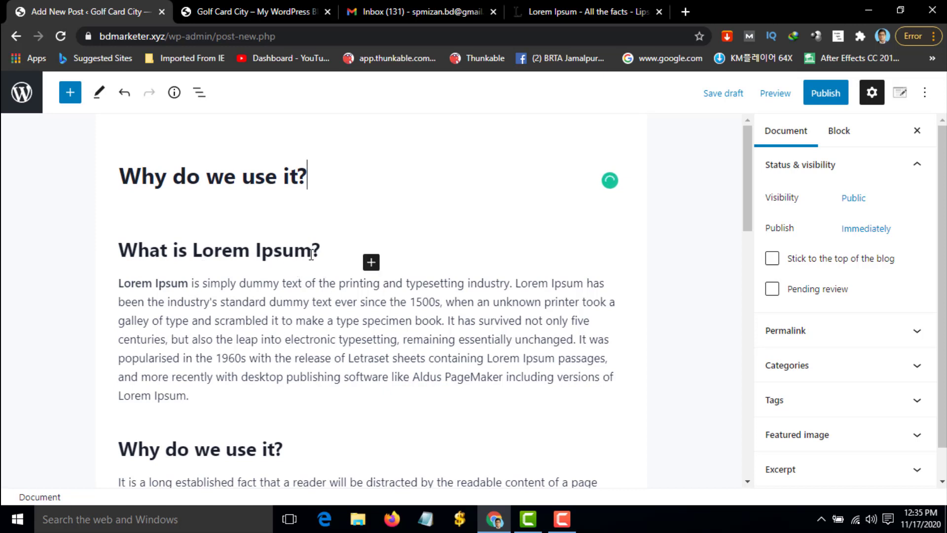
Make the middle part of the first paragraph bold
{"action": "left_click", "coordinate": [320, 290]}
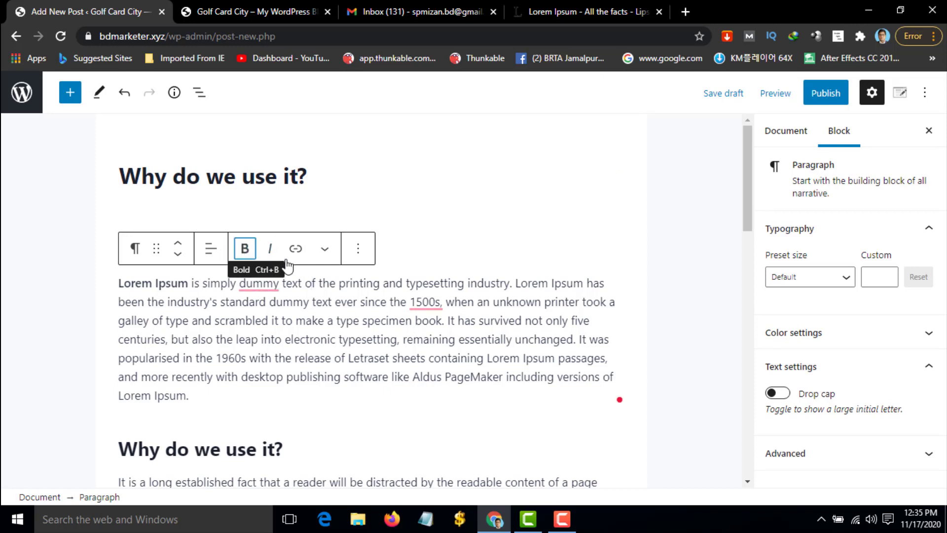
{"action": "left_click", "coordinate": [254, 254]}
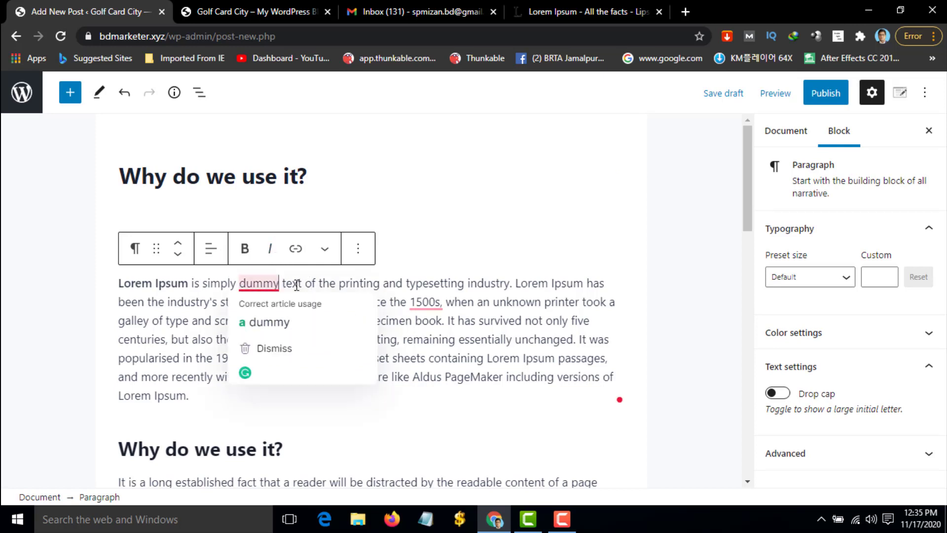
{"action": "left_click_drag", "start_coordinate": [280, 283], "coordinate": [453, 302]}
{"action": "left_click", "coordinate": [250, 253]}
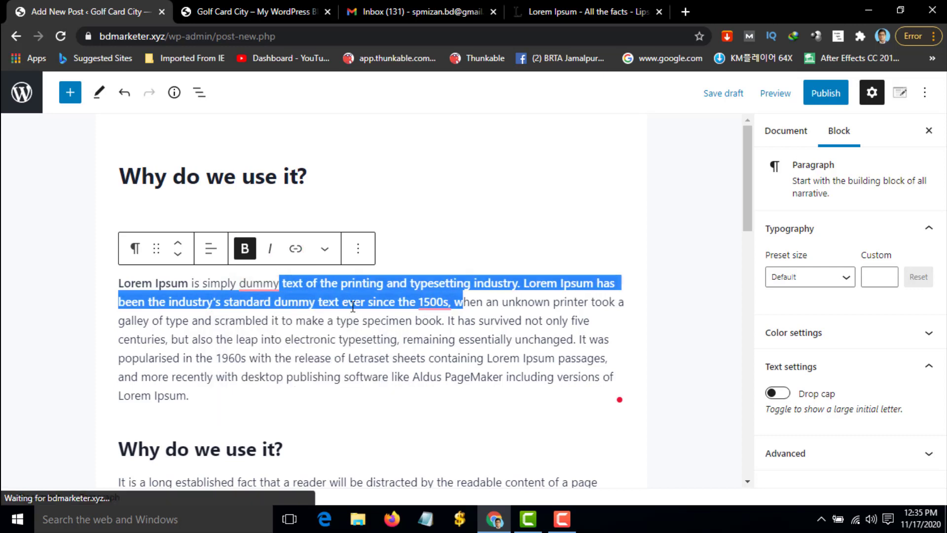
{"action": "left_click", "coordinate": [373, 340]}
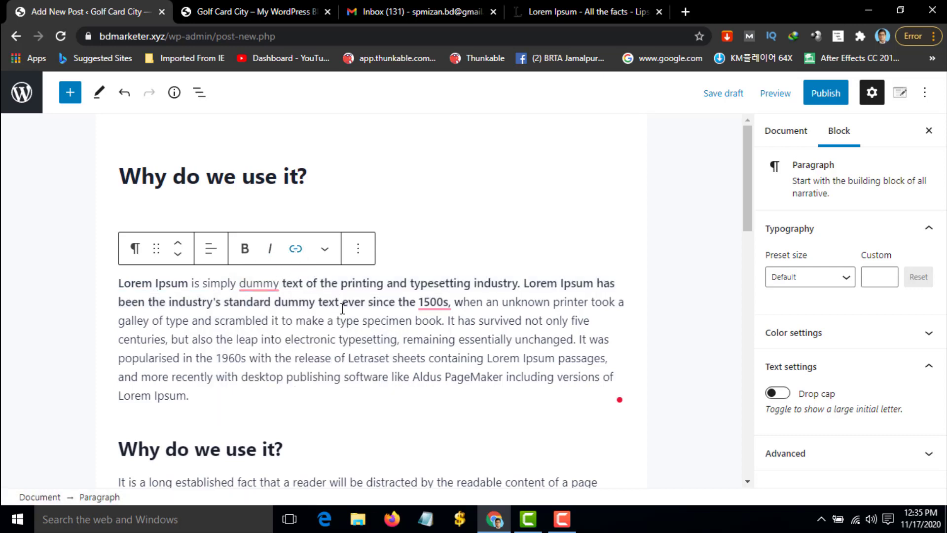
Try linking the 'Why do we use it?' heading, cancel it, and begin publishing
{"action": "triple_click", "coordinate": [118, 447]}
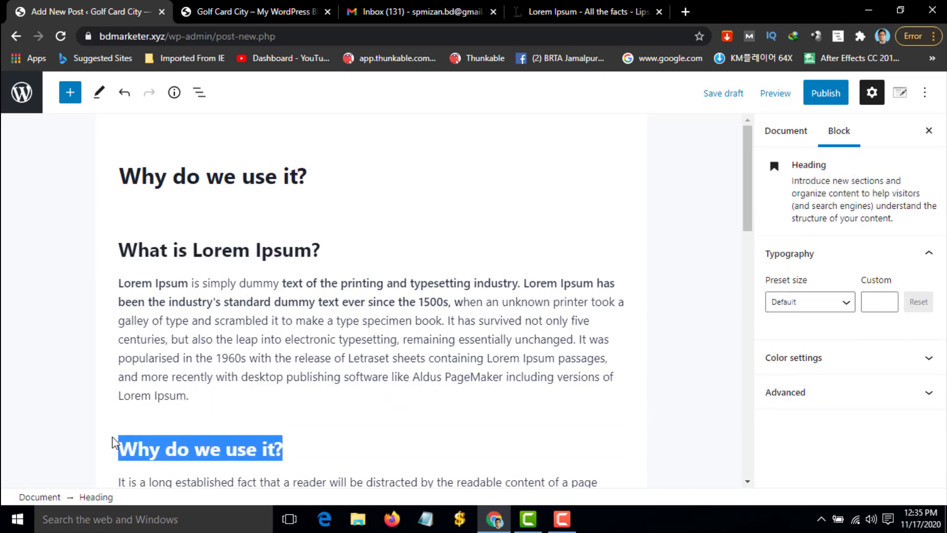
{"action": "left_click", "coordinate": [332, 410]}
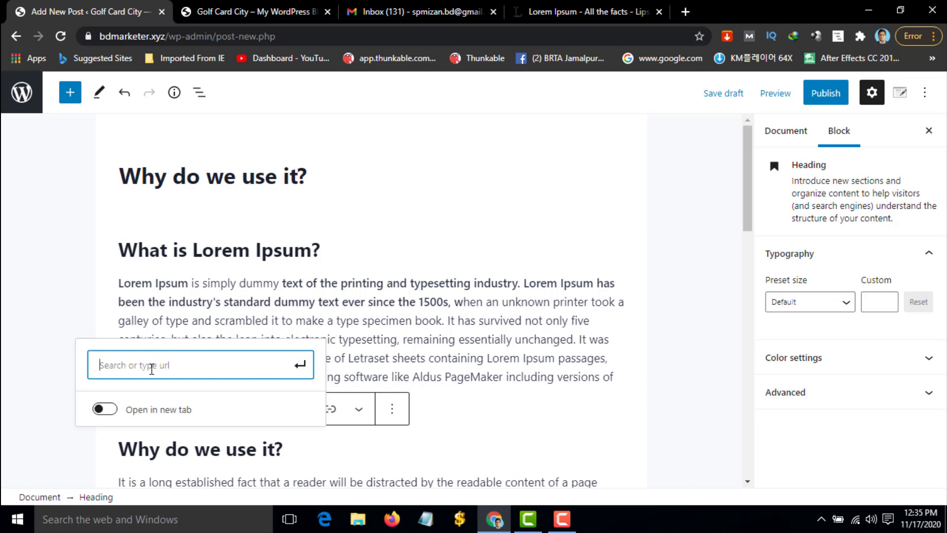
{"action": "left_click", "coordinate": [499, 416]}
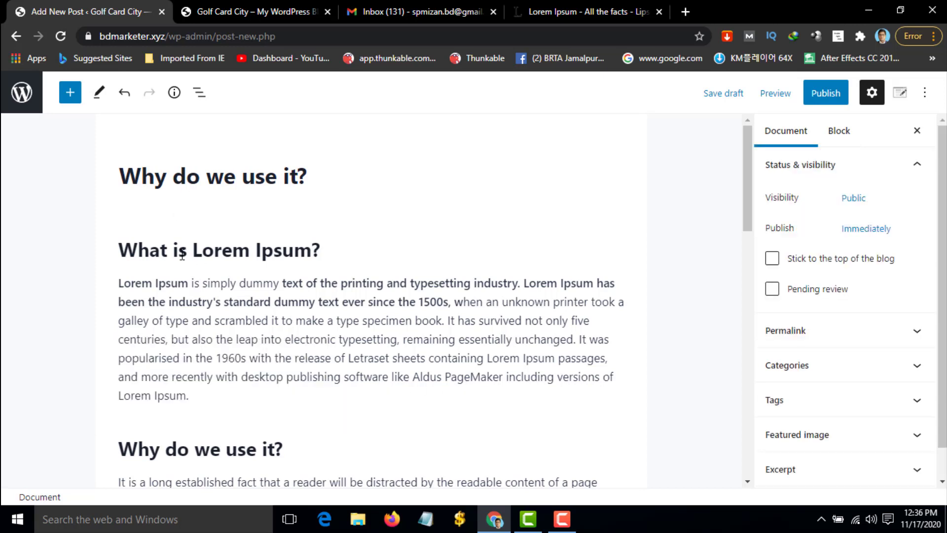
{"action": "left_click", "coordinate": [828, 93]}
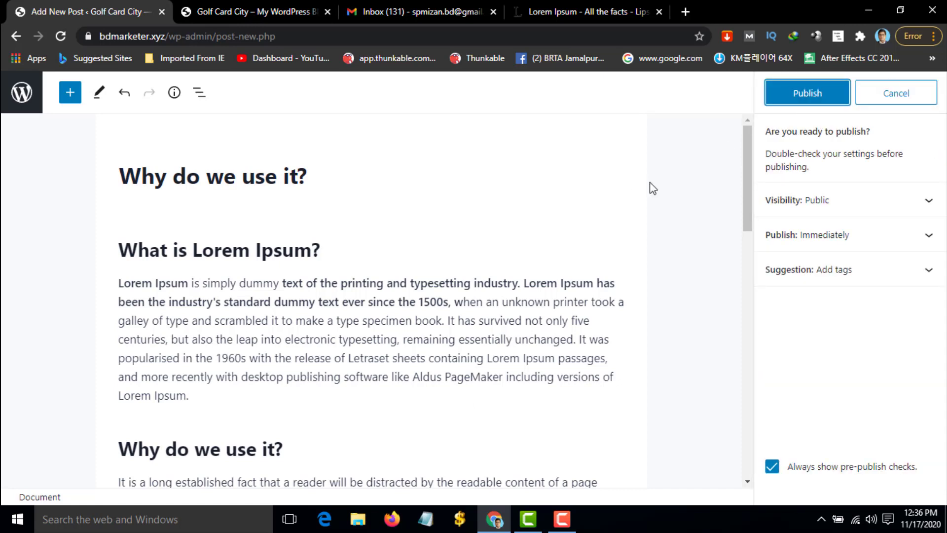
Confirm publishing, view the post on the reloaded front page, and return to the editor
{"action": "left_click", "coordinate": [810, 100]}
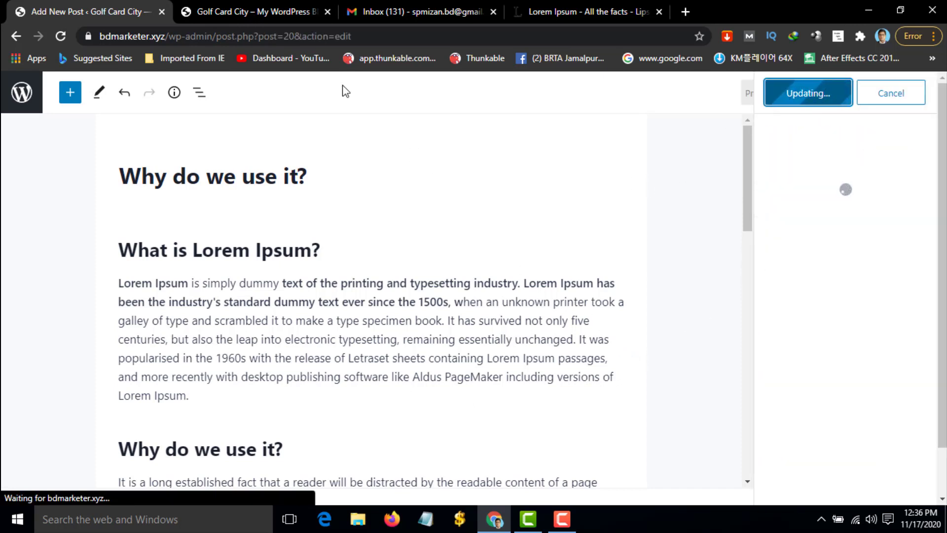
{"action": "left_click", "coordinate": [256, 11]}
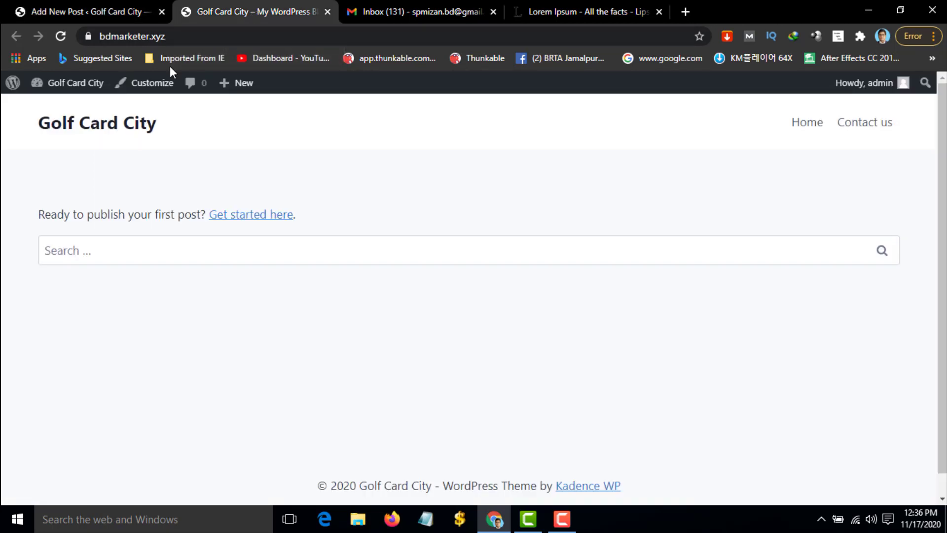
{"action": "left_click", "coordinate": [60, 36]}
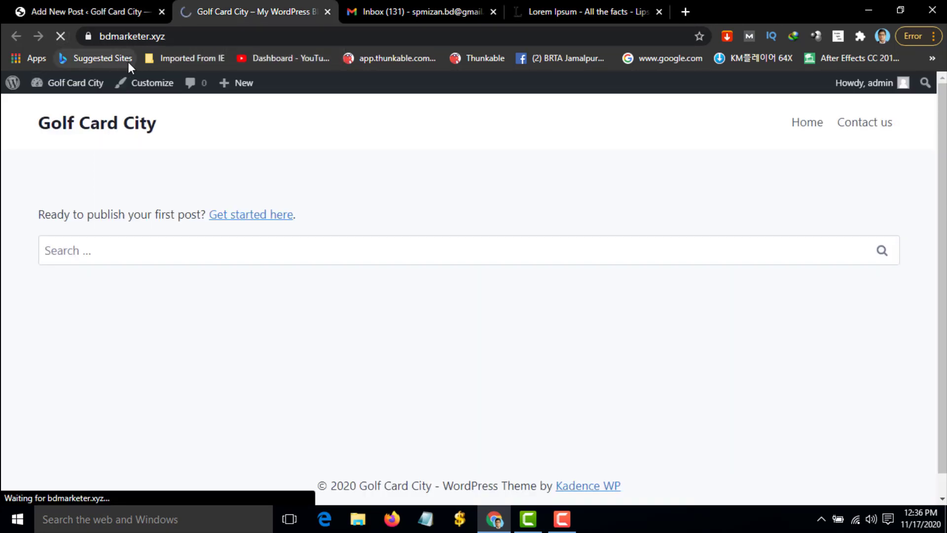
{"action": "scroll", "coordinate": [91, 285], "scroll_direction": "down", "scroll_amount": 3}
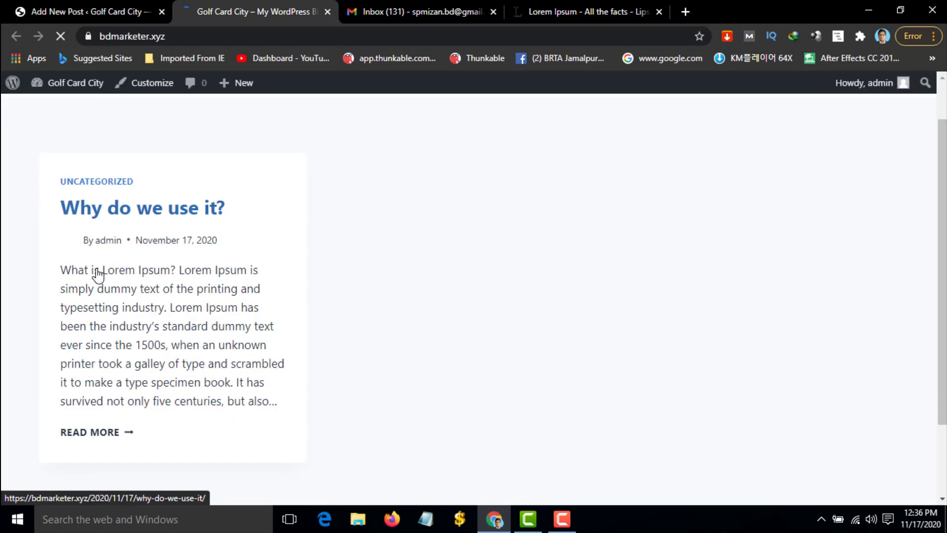
{"action": "scroll", "coordinate": [144, 280], "scroll_direction": "up", "scroll_amount": 3}
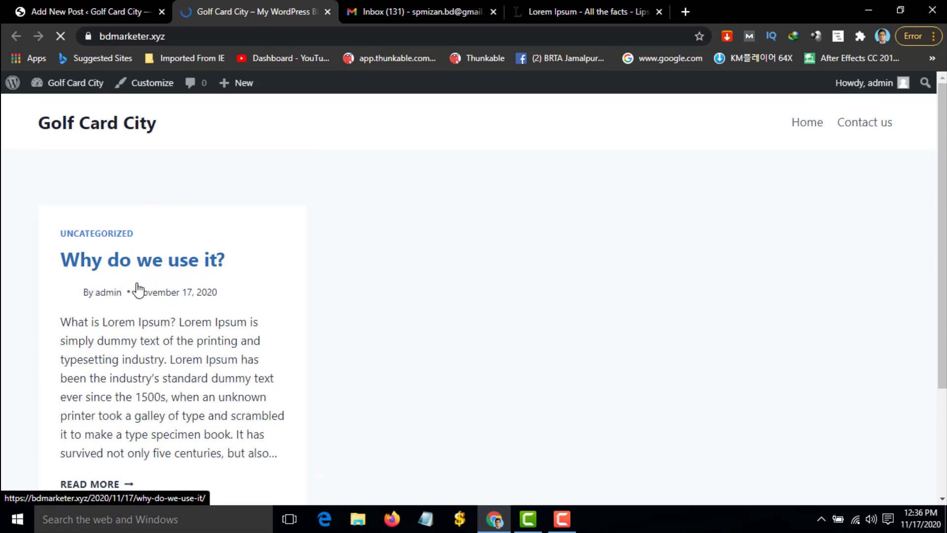
{"action": "scroll", "coordinate": [129, 344], "scroll_direction": "down", "scroll_amount": 5}
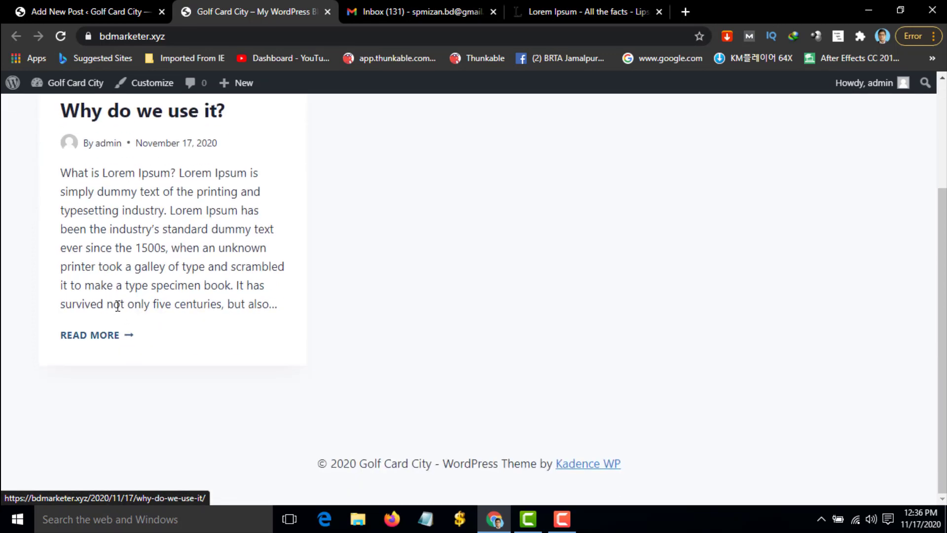
{"action": "scroll", "coordinate": [167, 378], "scroll_direction": "up", "scroll_amount": 5}
{"action": "left_click", "coordinate": [124, 5]}
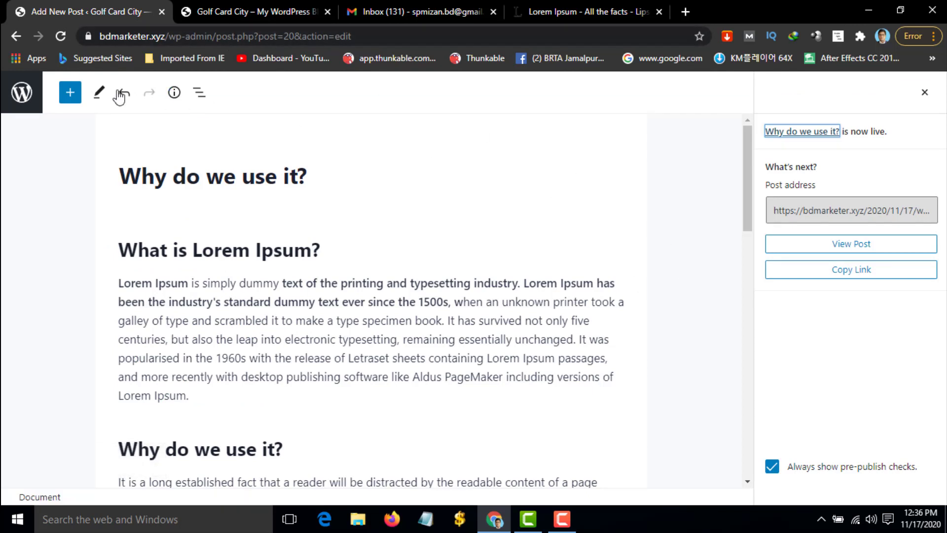
Open the featured image media chooser from the post's Featured image settings
{"action": "left_click", "coordinate": [925, 93]}
{"action": "scroll", "coordinate": [817, 300], "scroll_direction": "down", "scroll_amount": 1}
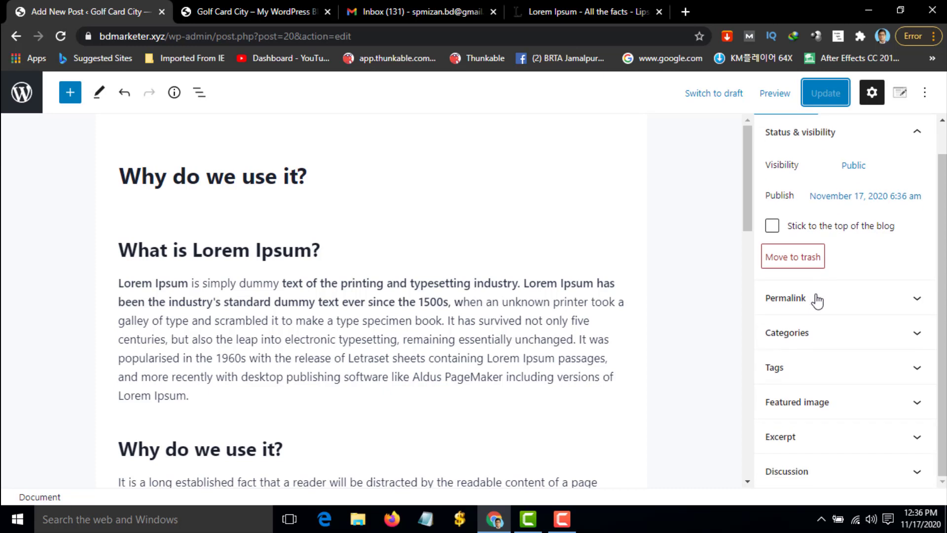
{"action": "left_click", "coordinate": [899, 413]}
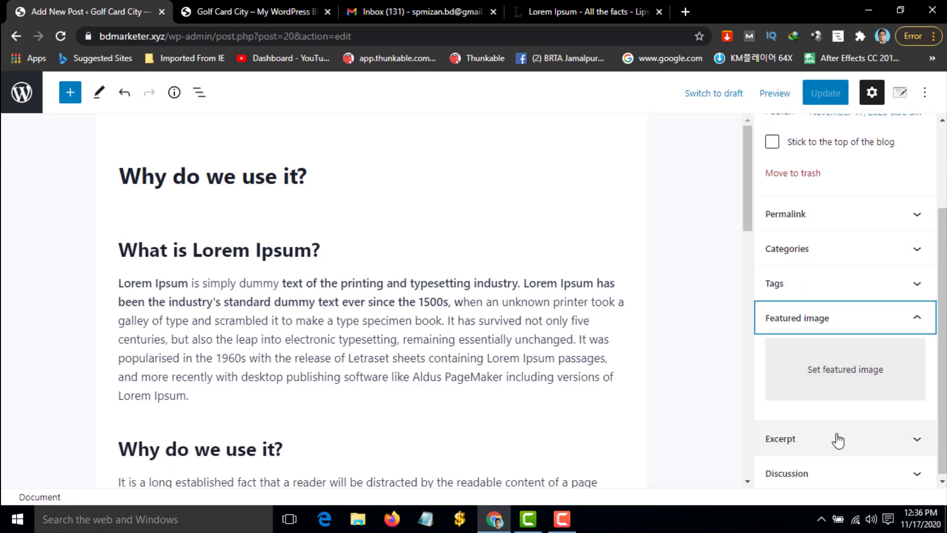
{"action": "left_click", "coordinate": [833, 380]}
{"action": "left_click", "coordinate": [112, 138]}
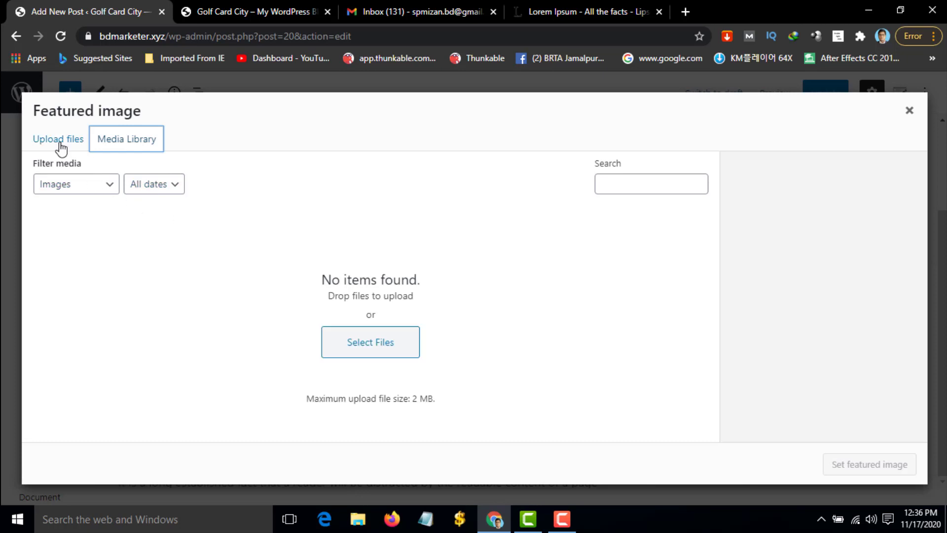
{"action": "left_click", "coordinate": [59, 139]}
{"action": "left_click", "coordinate": [130, 139]}
Upload Untitled-1 copy.jpg, set it as the featured image, and update the post
{"action": "left_click", "coordinate": [390, 344]}
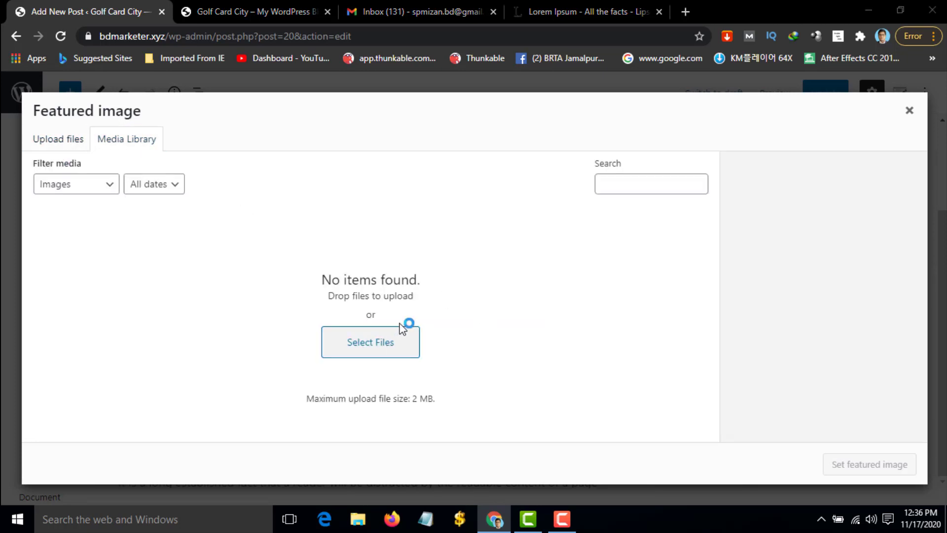
{"action": "scroll", "coordinate": [286, 192], "scroll_direction": "down", "scroll_amount": 4}
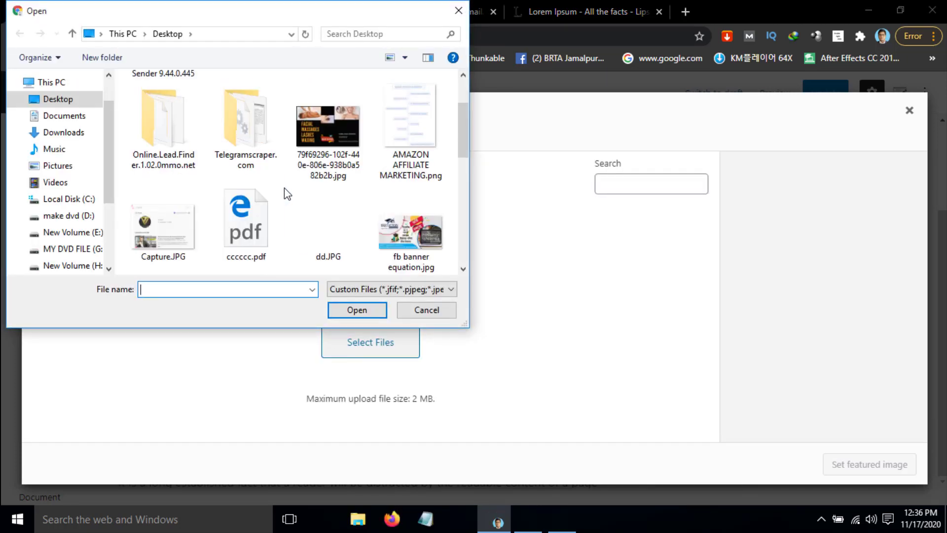
{"action": "scroll", "coordinate": [371, 197], "scroll_direction": "down", "scroll_amount": 4}
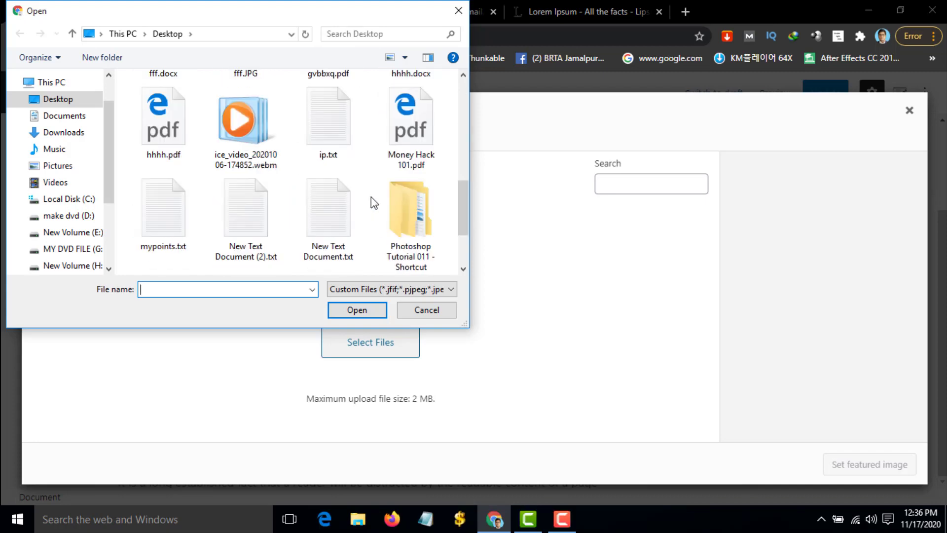
{"action": "left_click", "coordinate": [415, 240]}
{"action": "double_click", "coordinate": [416, 241]}
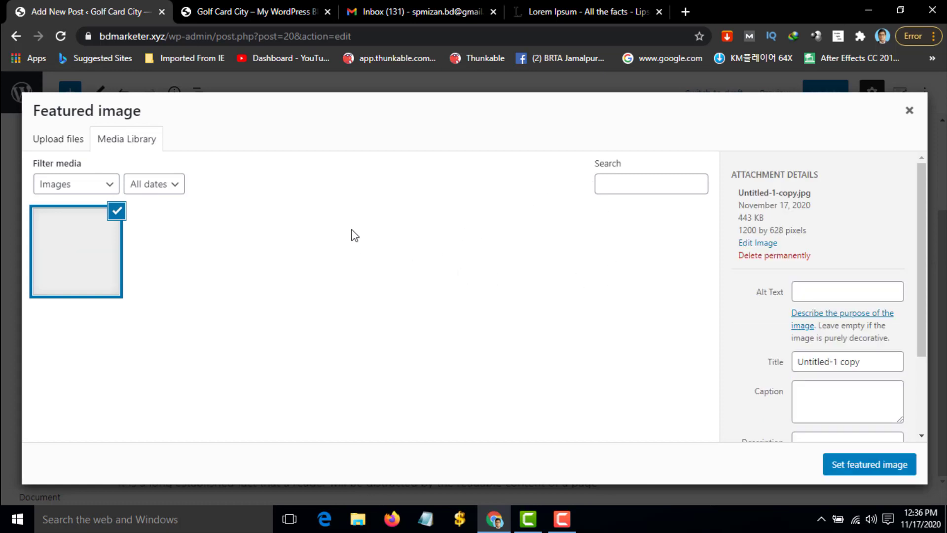
{"action": "left_click", "coordinate": [866, 467]}
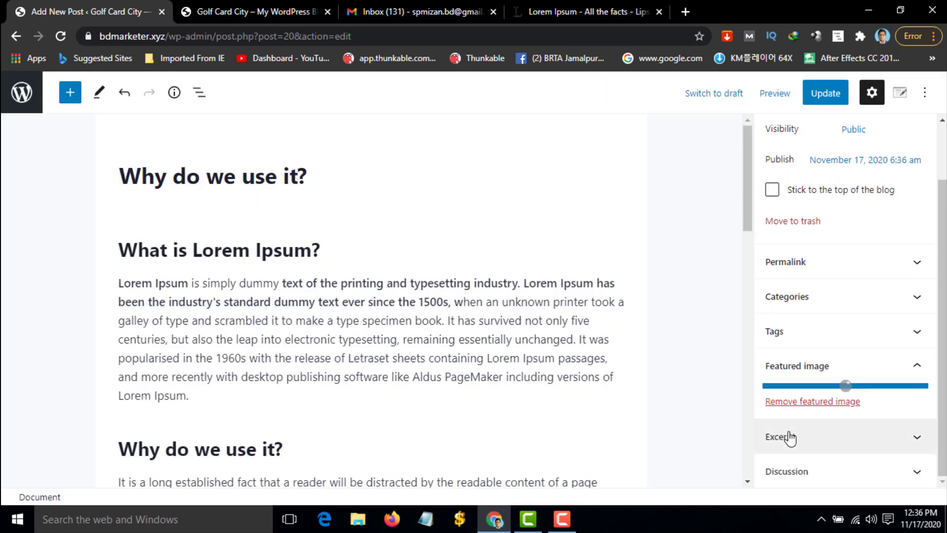
{"action": "left_click", "coordinate": [828, 97]}
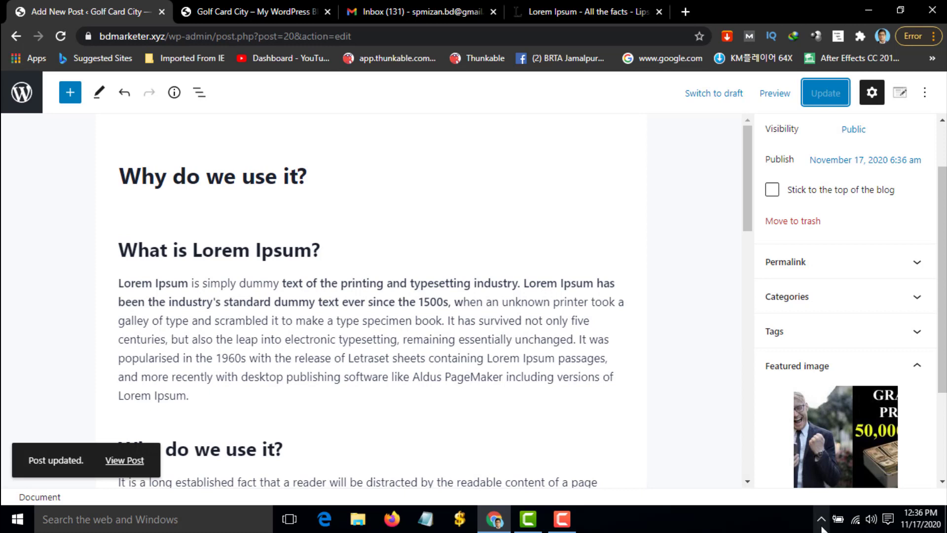
Reload the Golf Card City front page to see the 'Why do we use it?' featured image
{"action": "left_click", "coordinate": [252, 11]}
{"action": "left_click", "coordinate": [55, 38]}
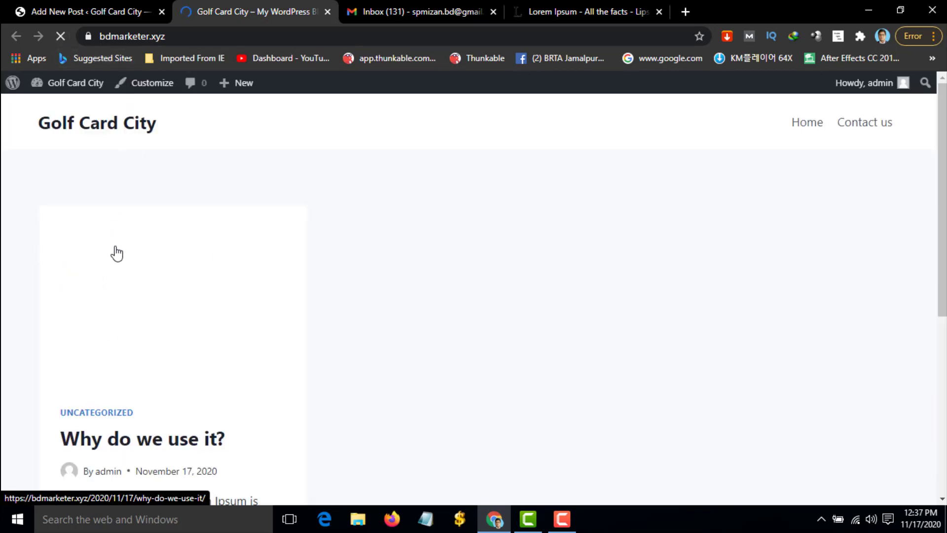
{"action": "scroll", "coordinate": [195, 353], "scroll_direction": "down", "scroll_amount": 5}
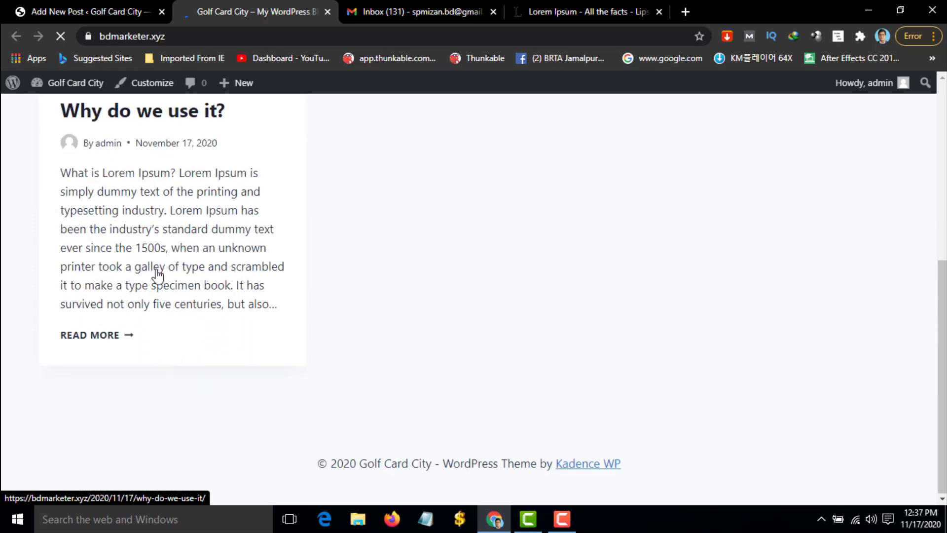
{"action": "scroll", "coordinate": [169, 301], "scroll_direction": "up", "scroll_amount": 5}
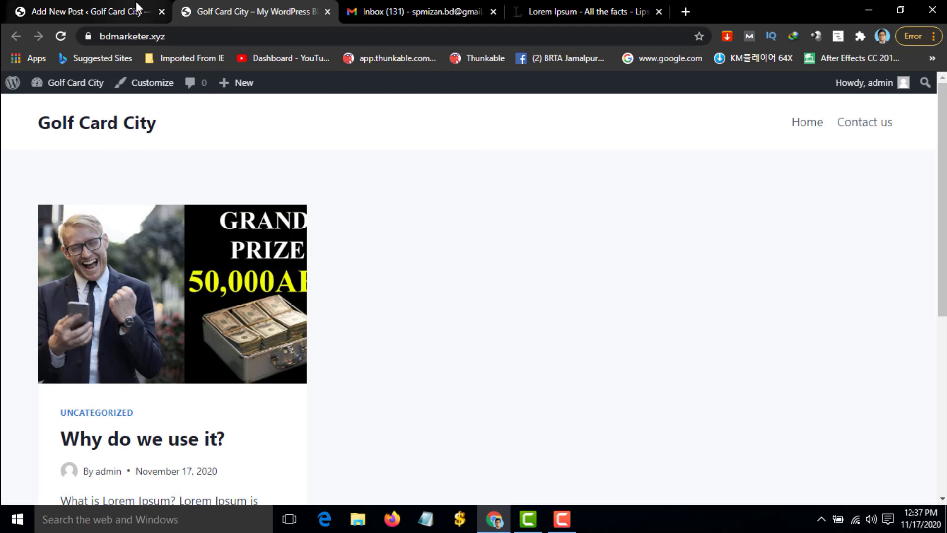
{"action": "left_click", "coordinate": [134, 84]}
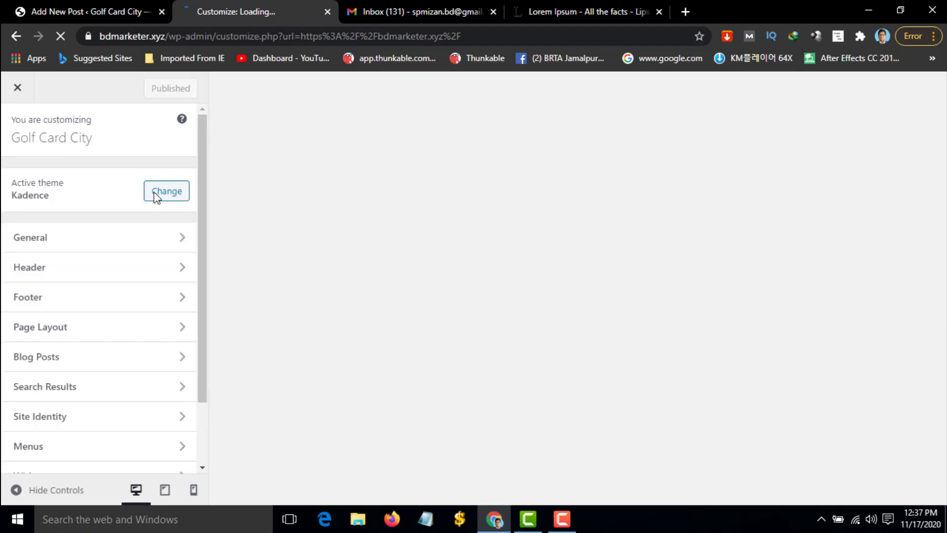
{"action": "left_click", "coordinate": [182, 245]}
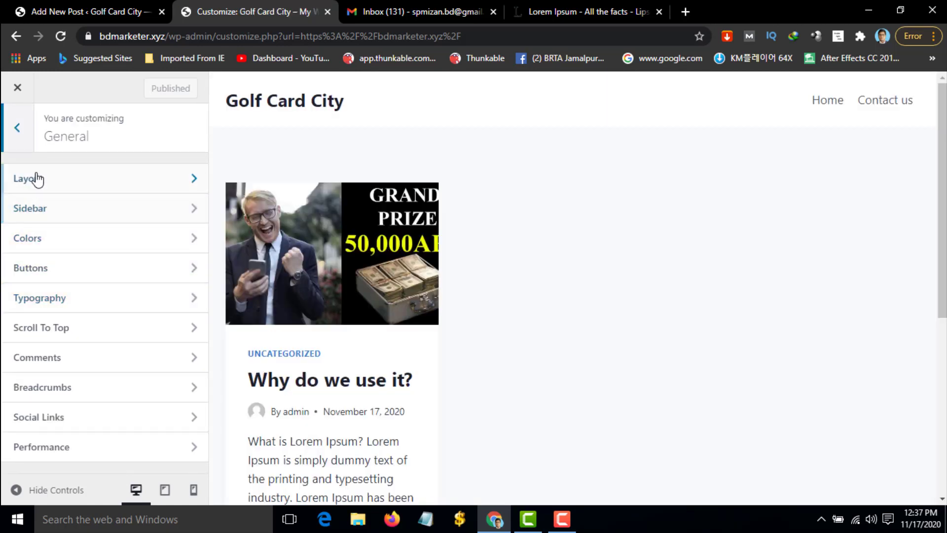
{"action": "left_click", "coordinate": [19, 142]}
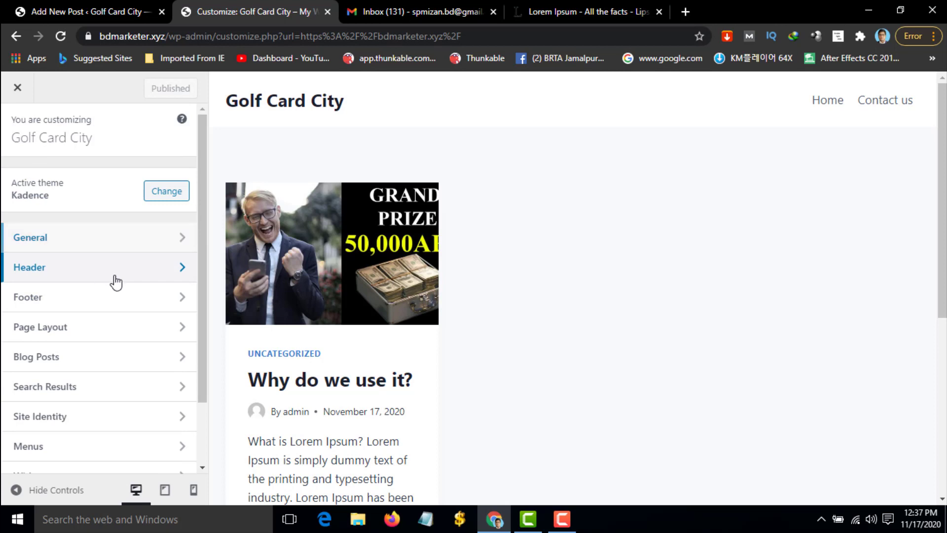
{"action": "left_click", "coordinate": [114, 278]}
{"action": "left_click", "coordinate": [123, 228]}
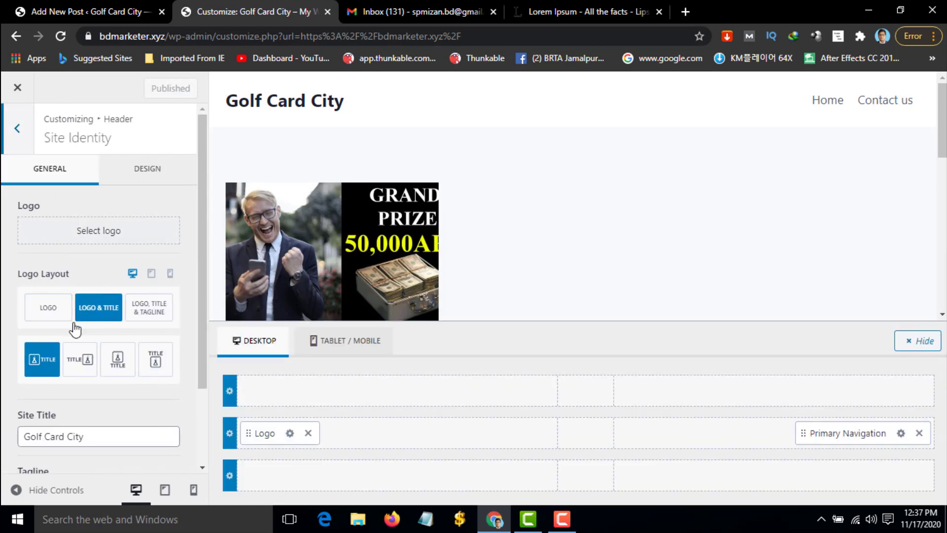
{"action": "left_click", "coordinate": [93, 243]}
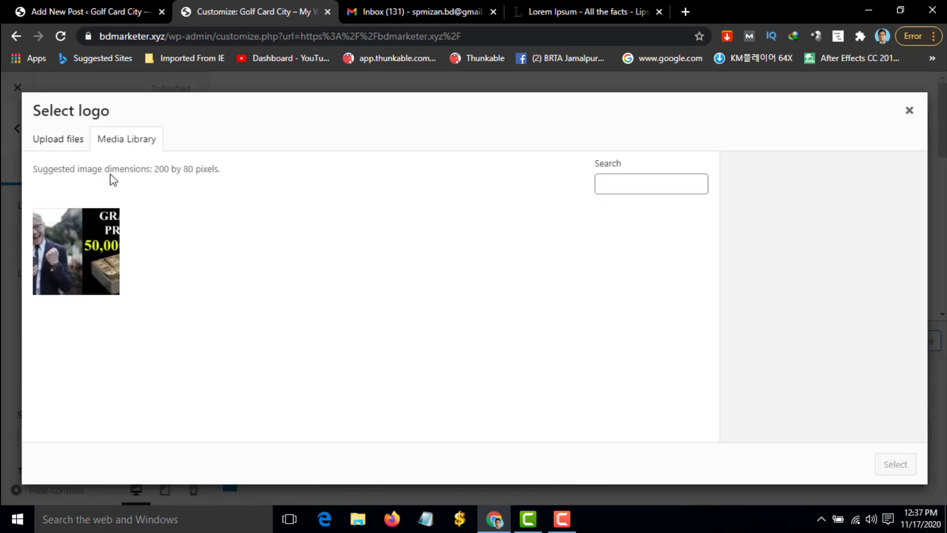
{"action": "left_click", "coordinate": [910, 111]}
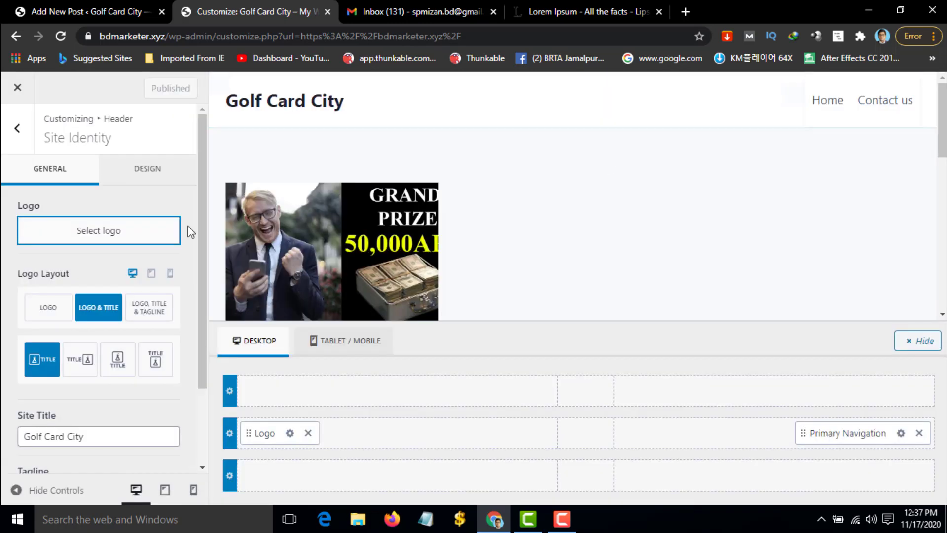
{"action": "scroll", "coordinate": [126, 215], "scroll_direction": "down", "scroll_amount": 2}
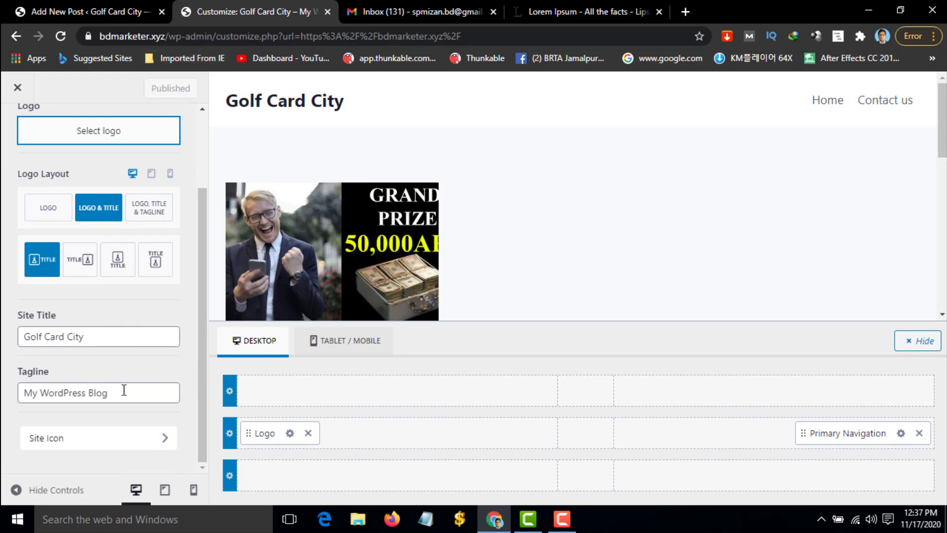
{"action": "left_click_drag", "start_coordinate": [123, 388], "coordinate": [27, 392]}
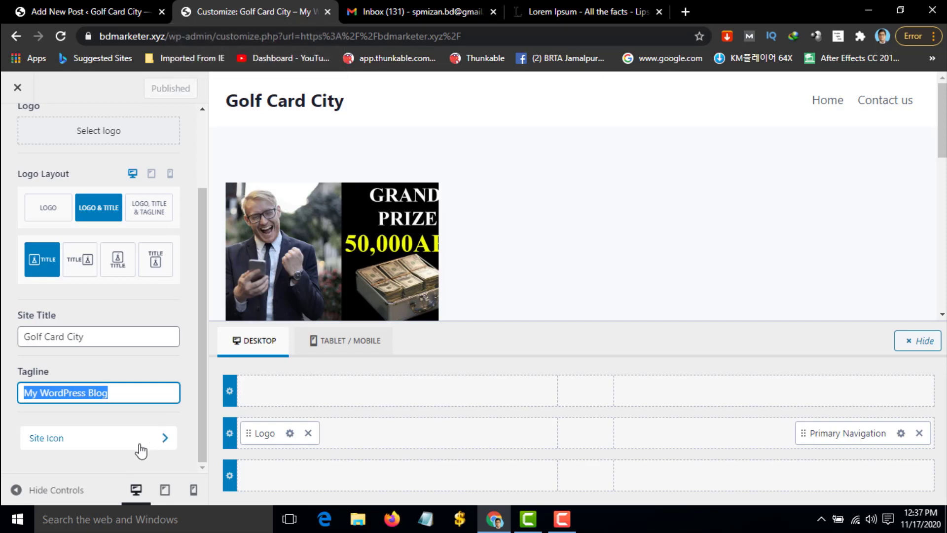
{"action": "left_click", "coordinate": [18, 88]}
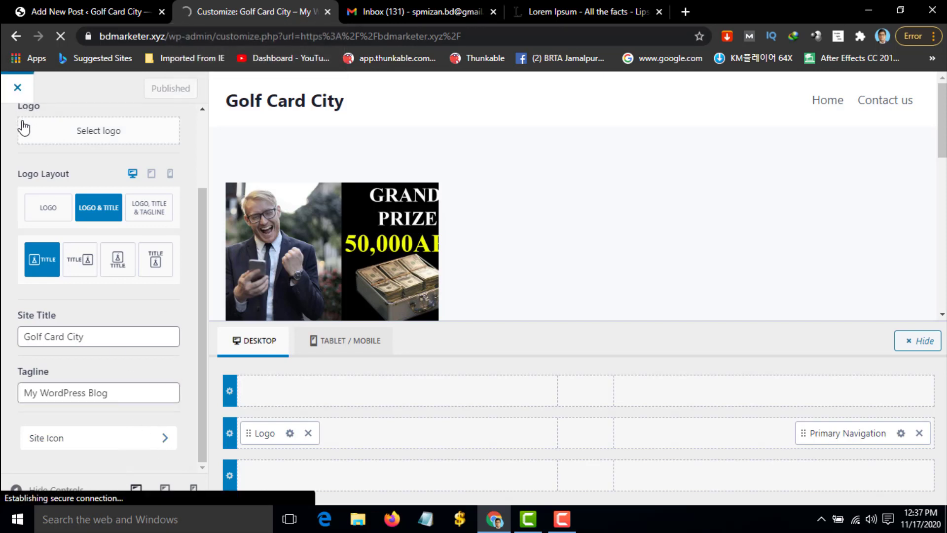
{"action": "scroll", "coordinate": [90, 176], "scroll_direction": "down", "scroll_amount": 6}
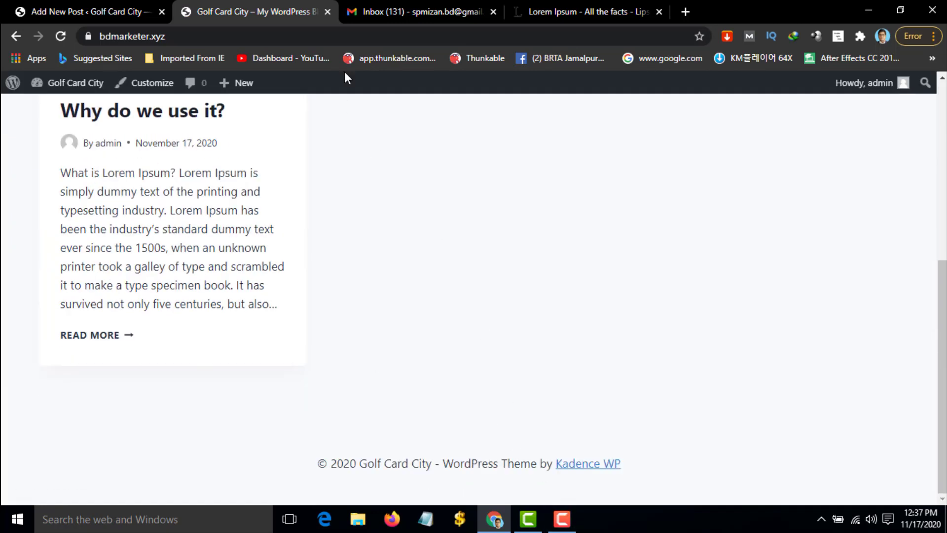
{"action": "left_click", "coordinate": [561, 519]}
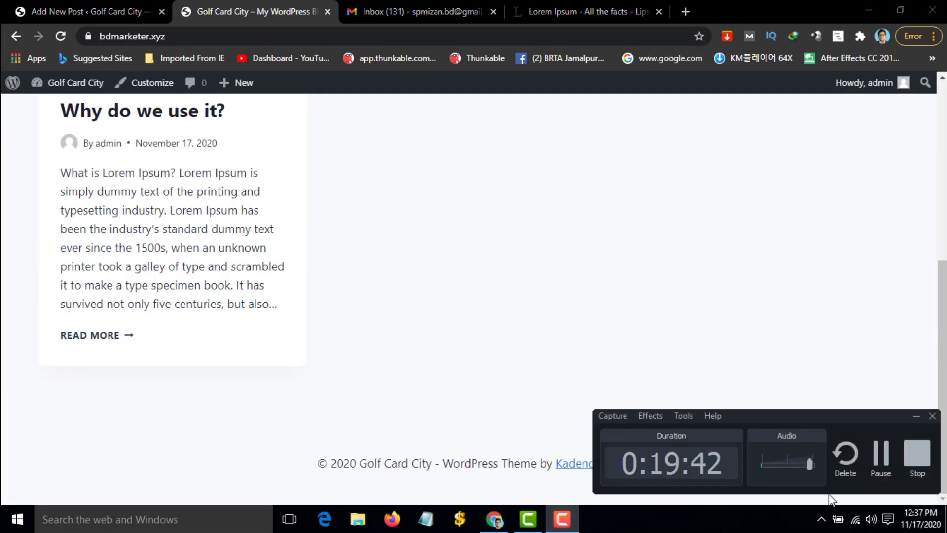